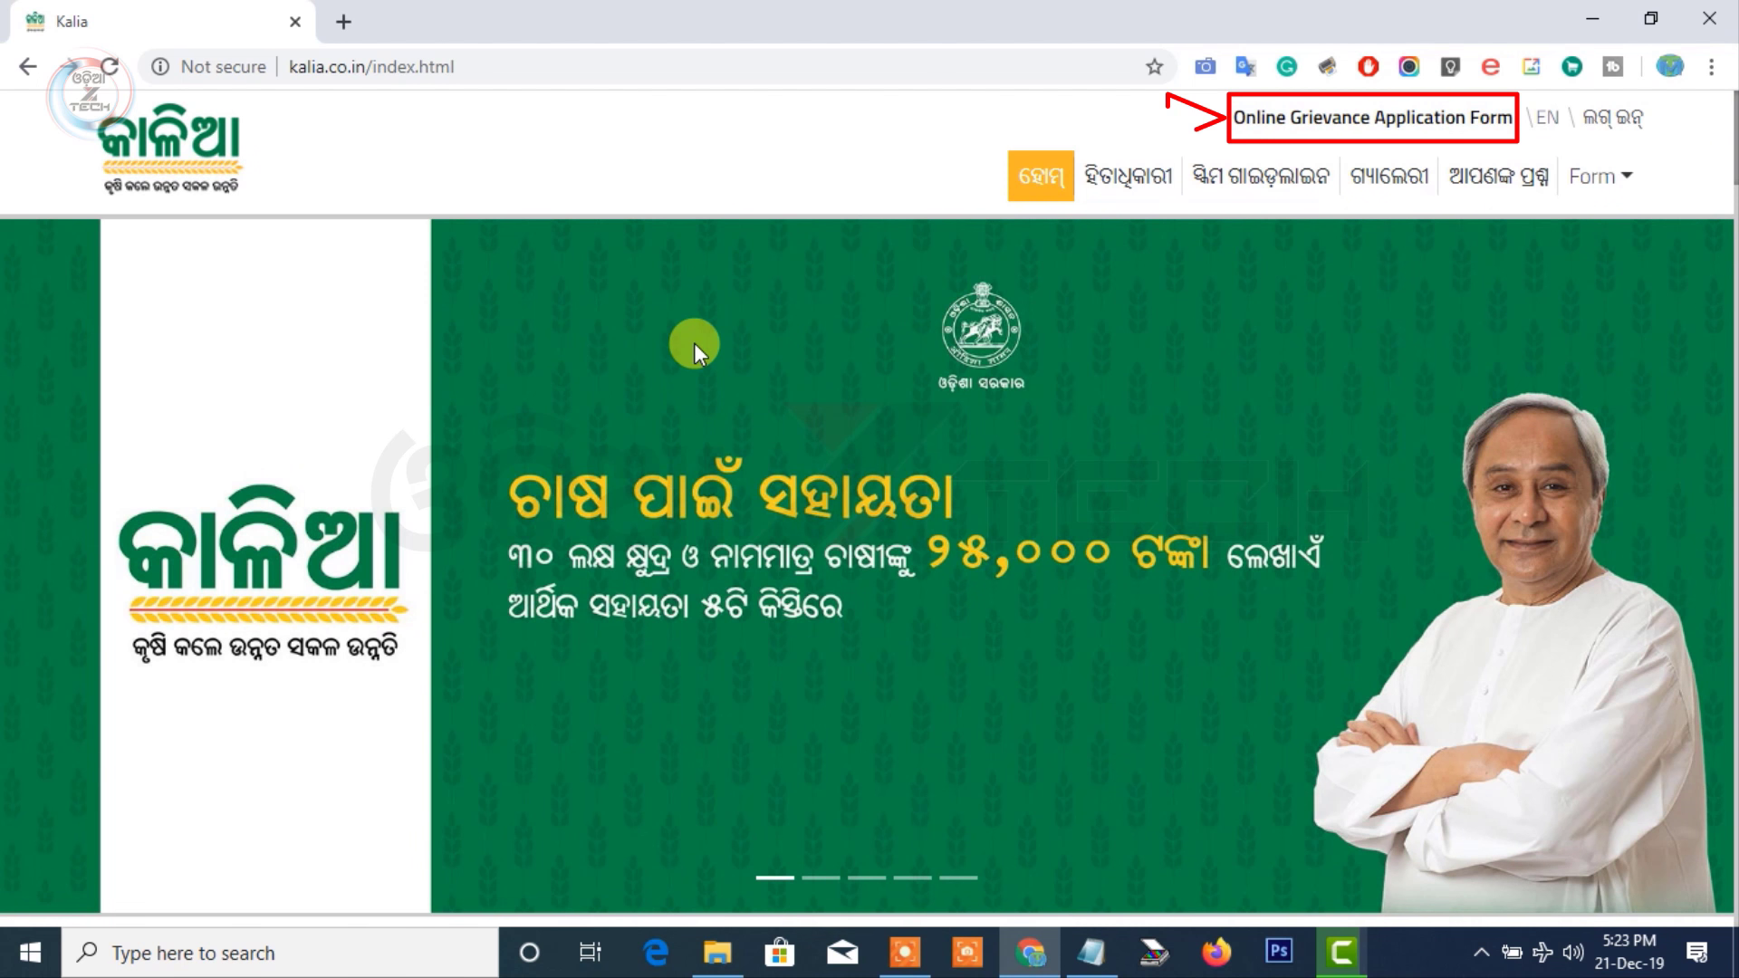
Start the Online Grievance Application, get past its instructions, and confirm filing a grievance
left_click(1359, 127)
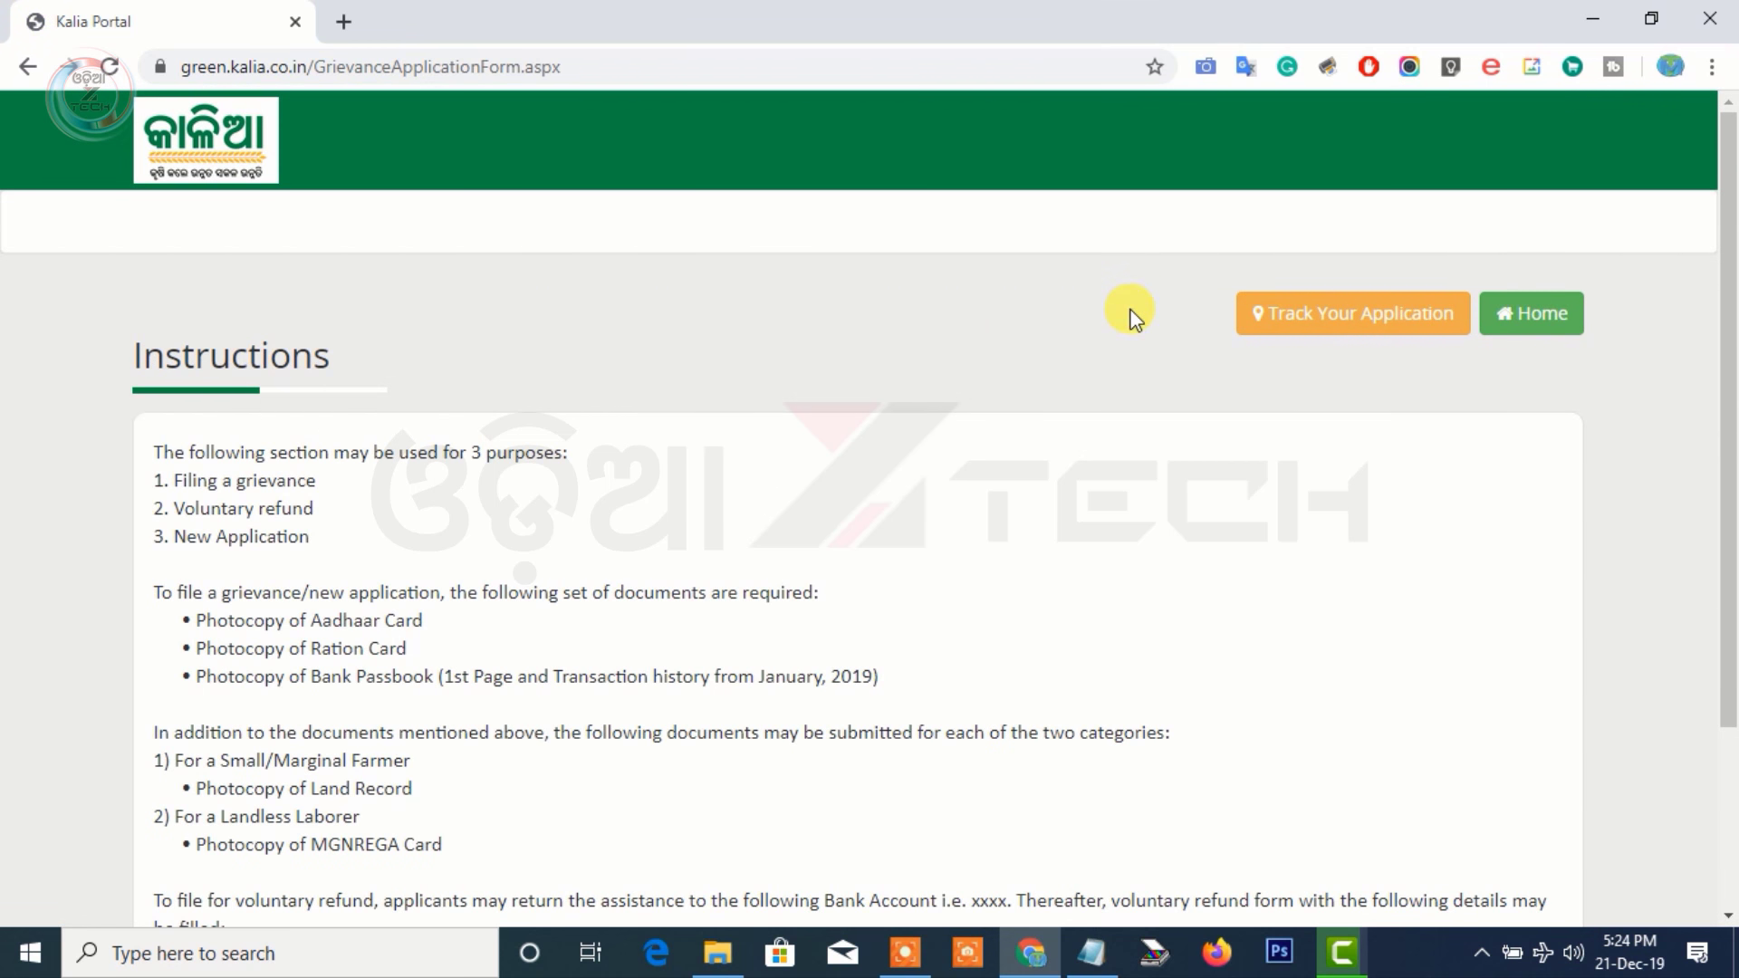
scroll(1128, 316, "down", 3)
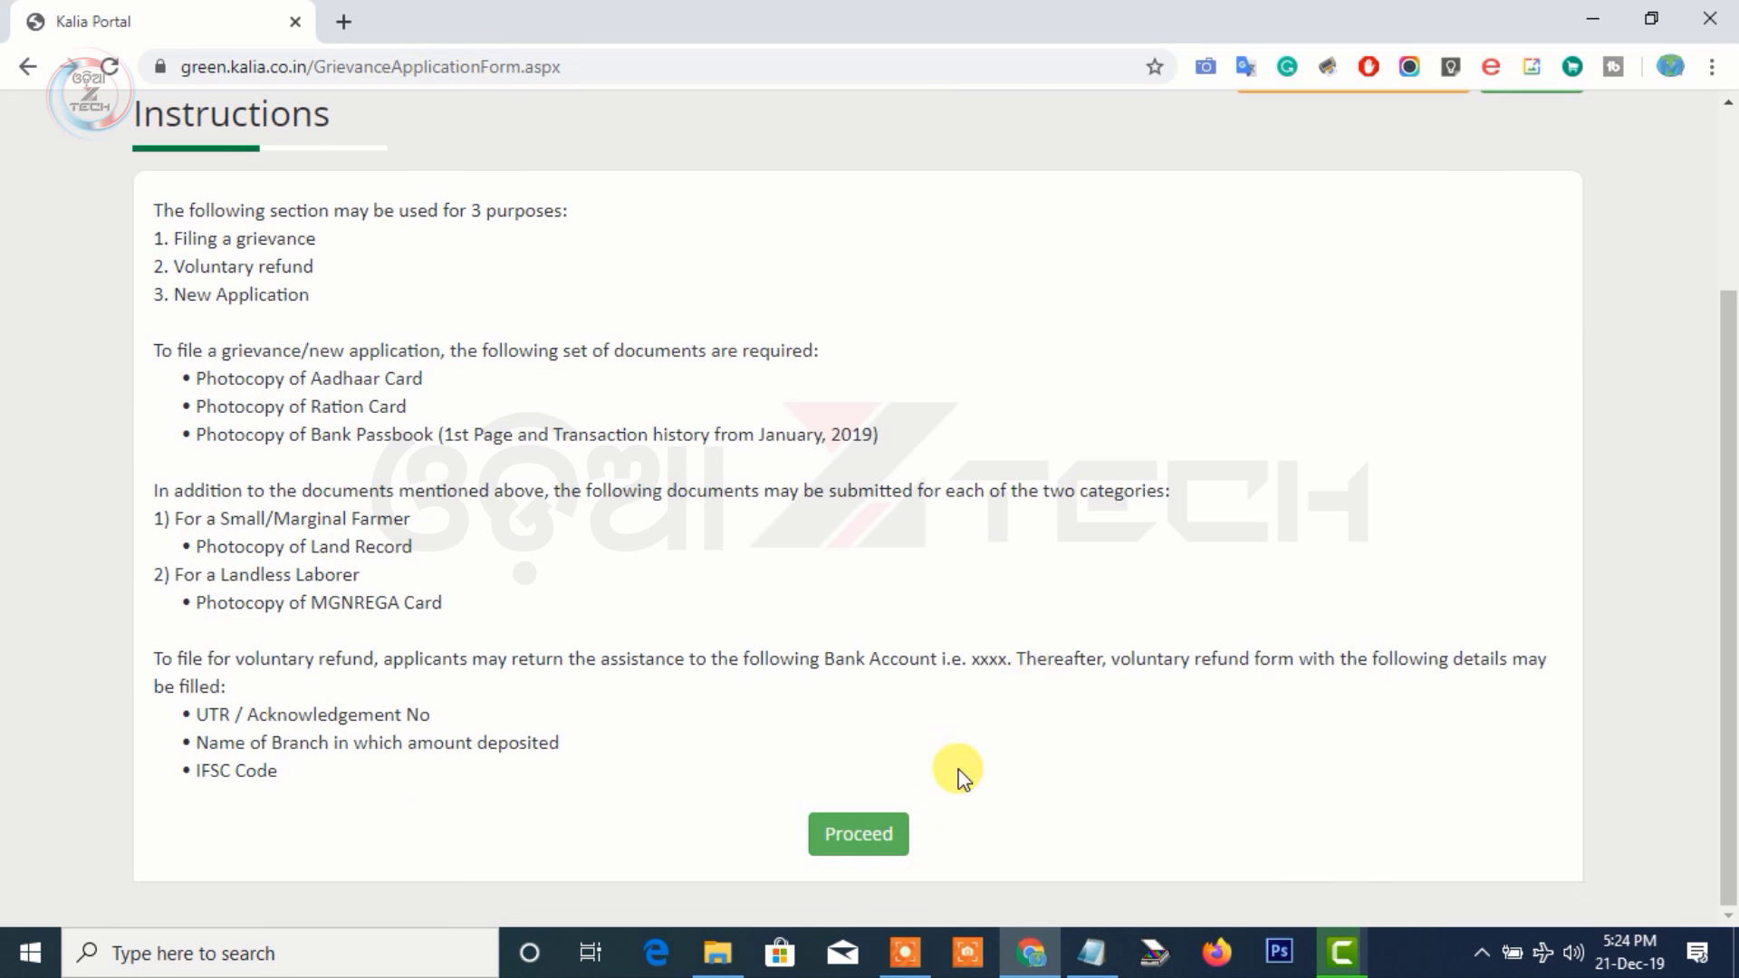
left_click(855, 833)
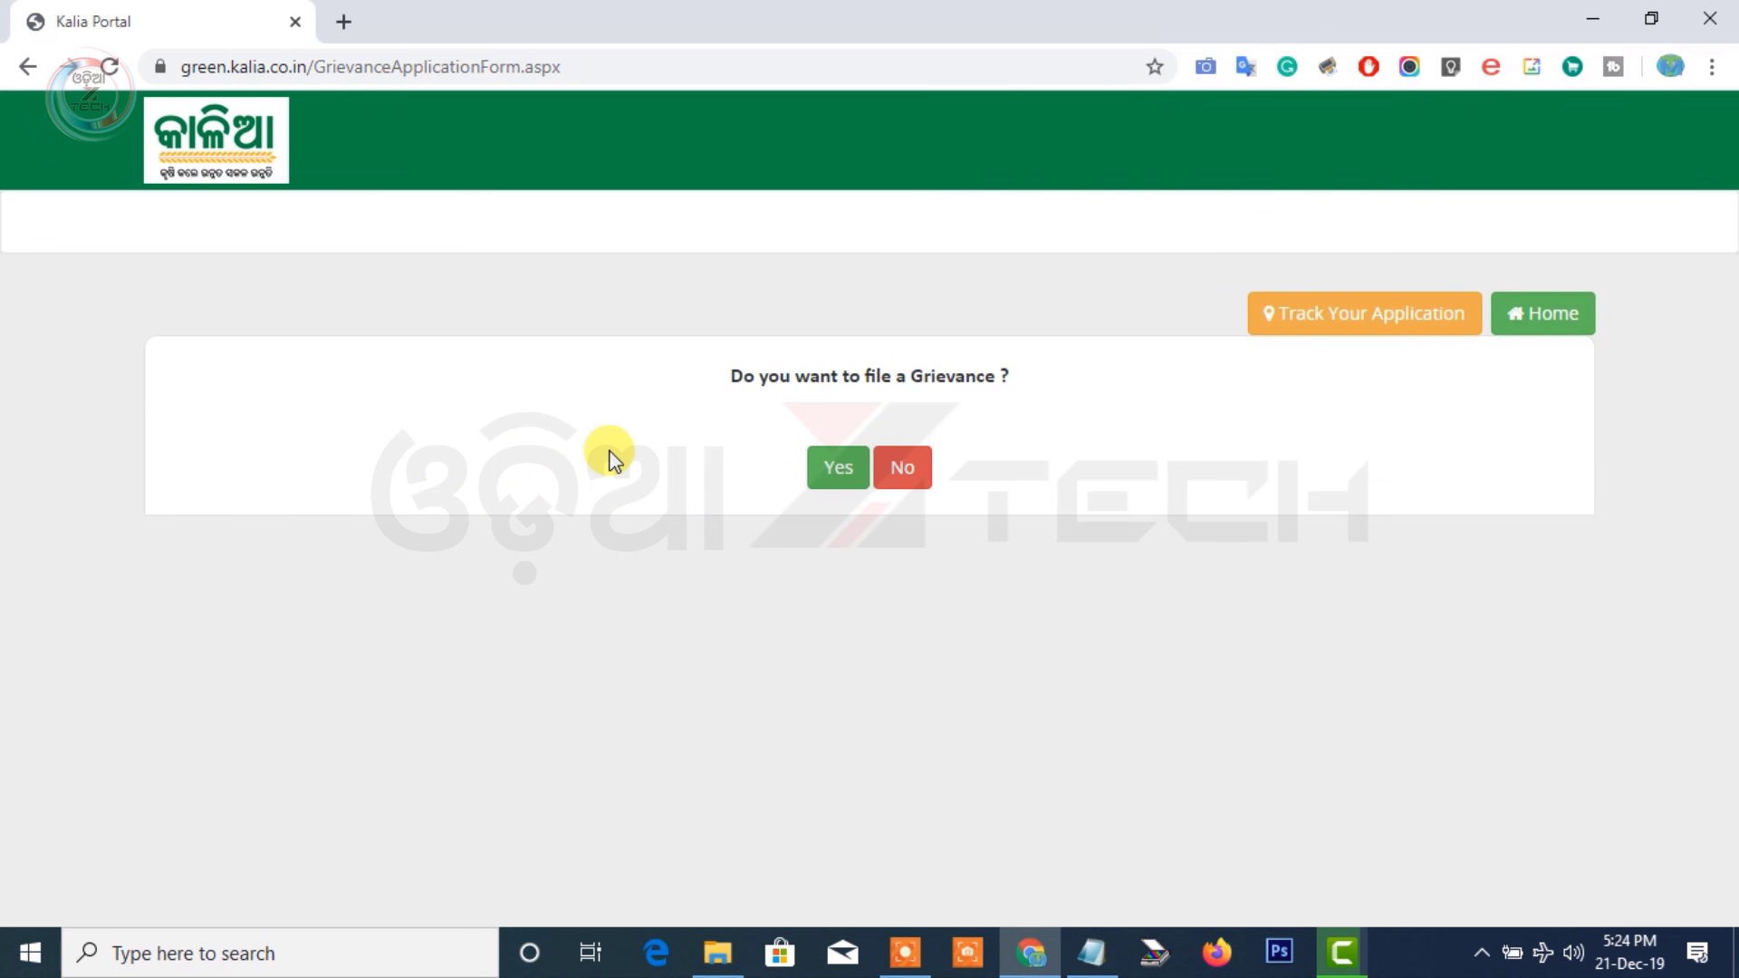
left_click(824, 470)
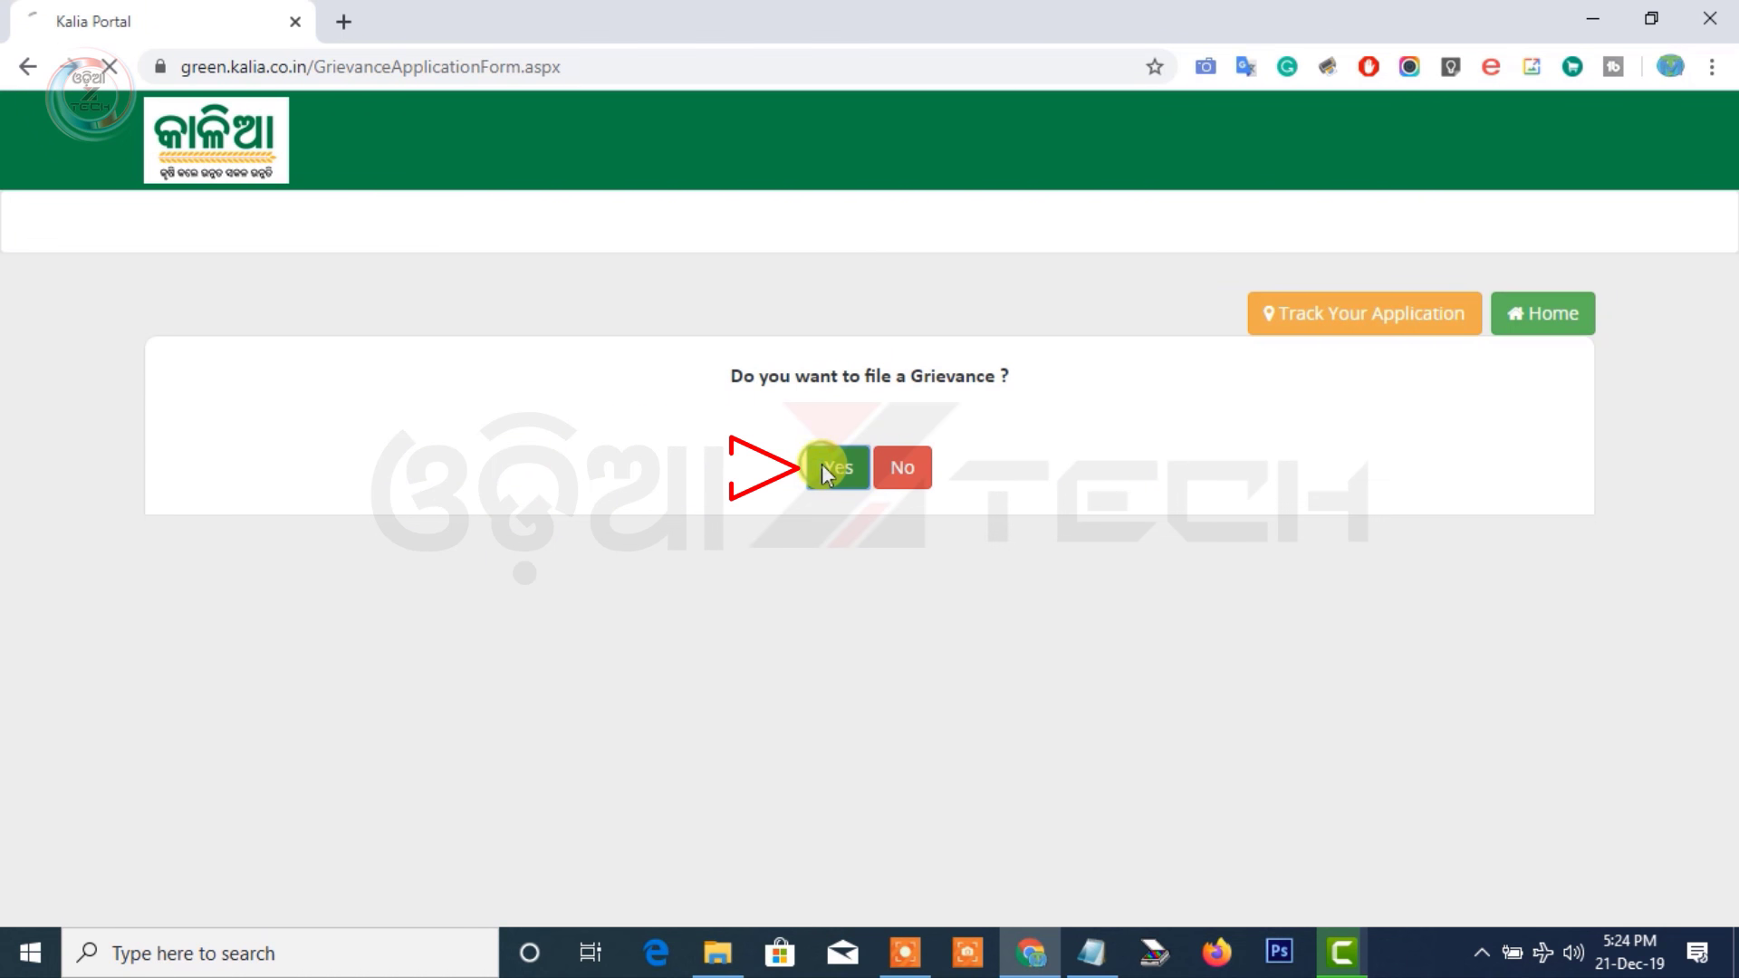
Look up the farmer's Aadhaar number and, with no record found, begin a new inclusion form
left_click(593, 467)
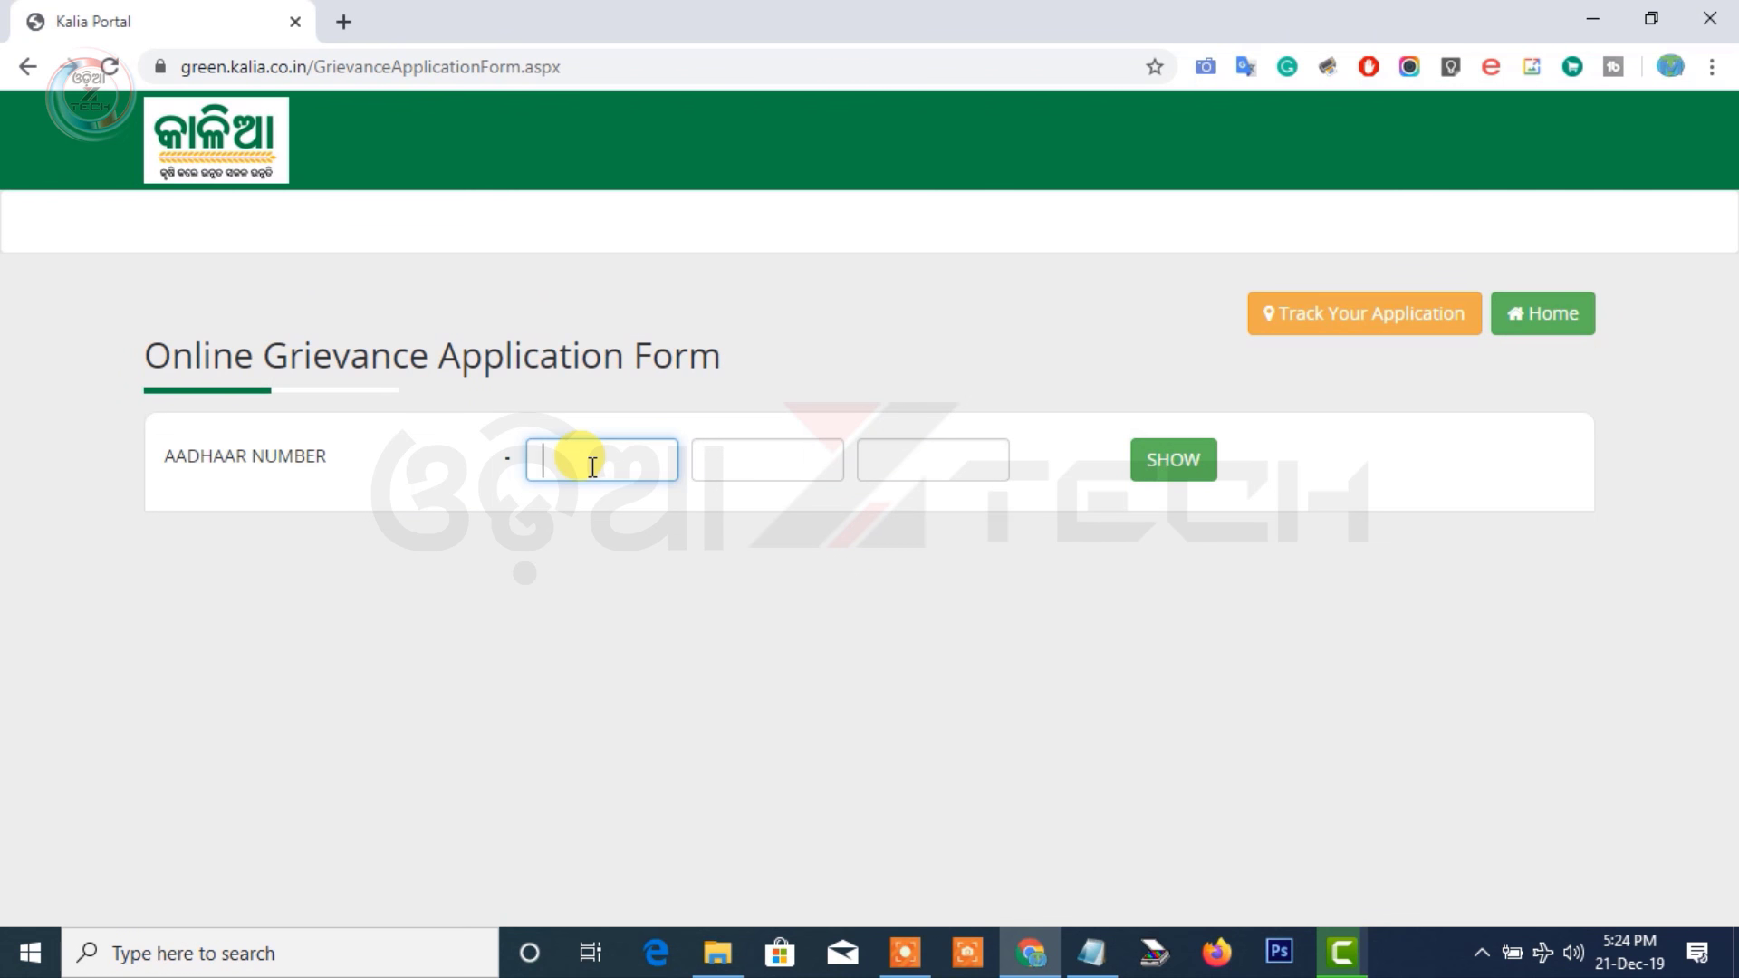
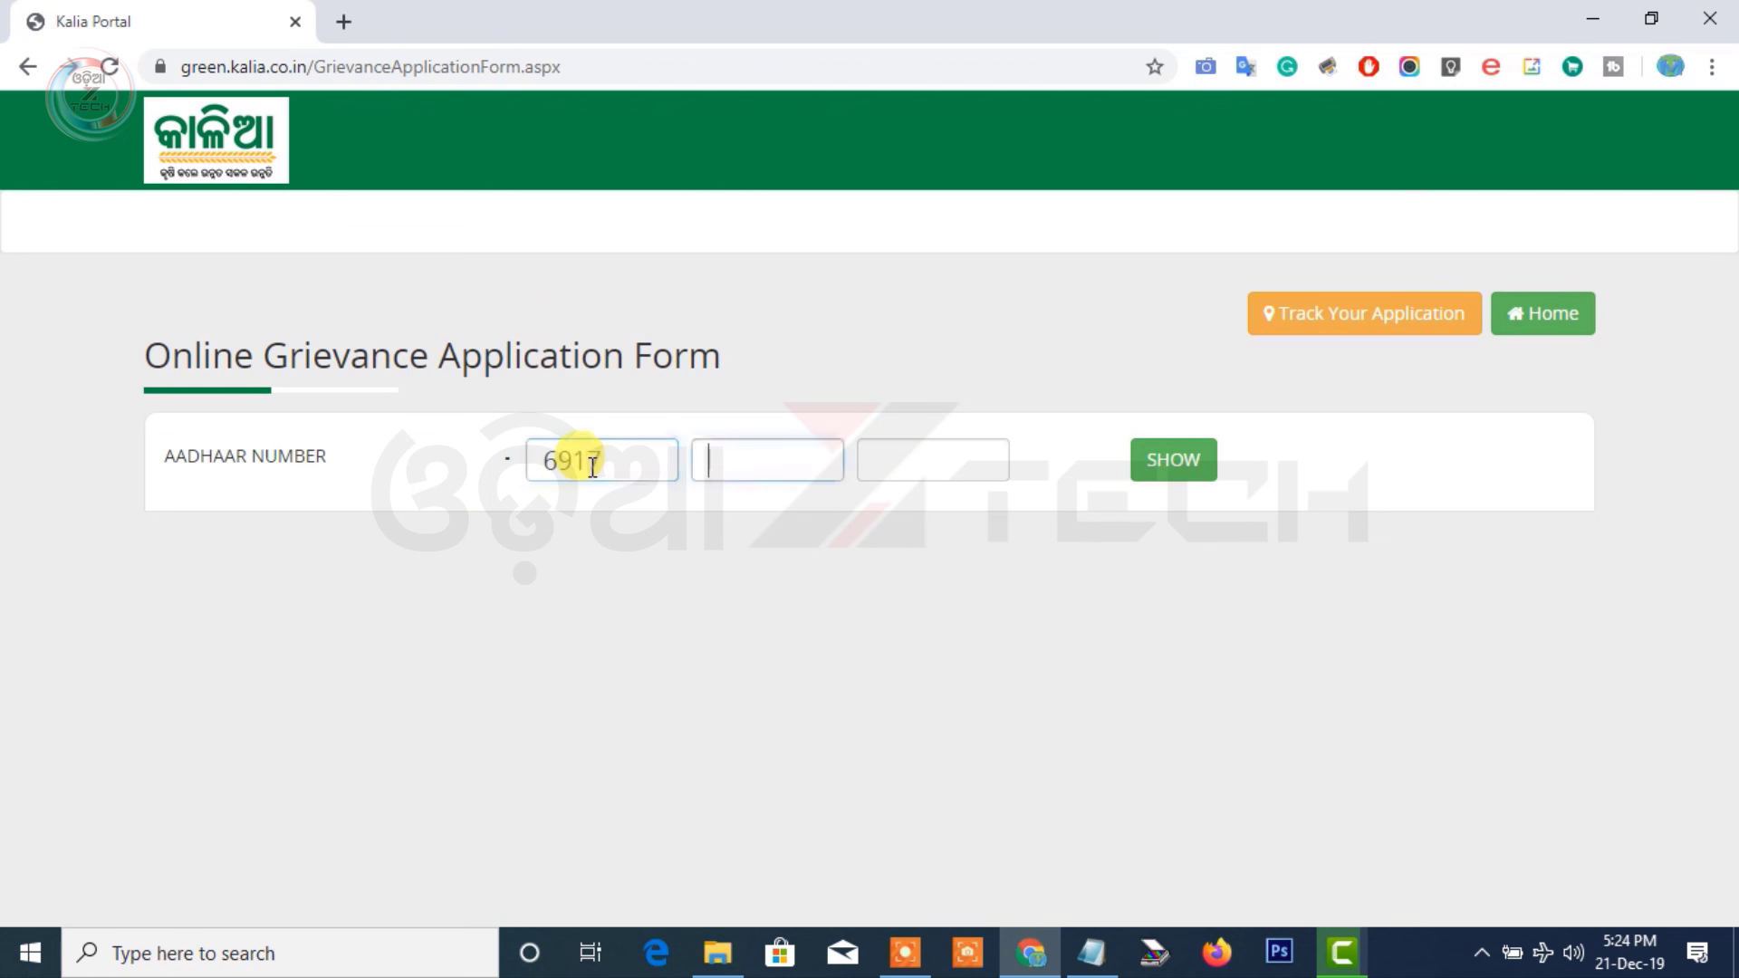
left_click(1173, 464)
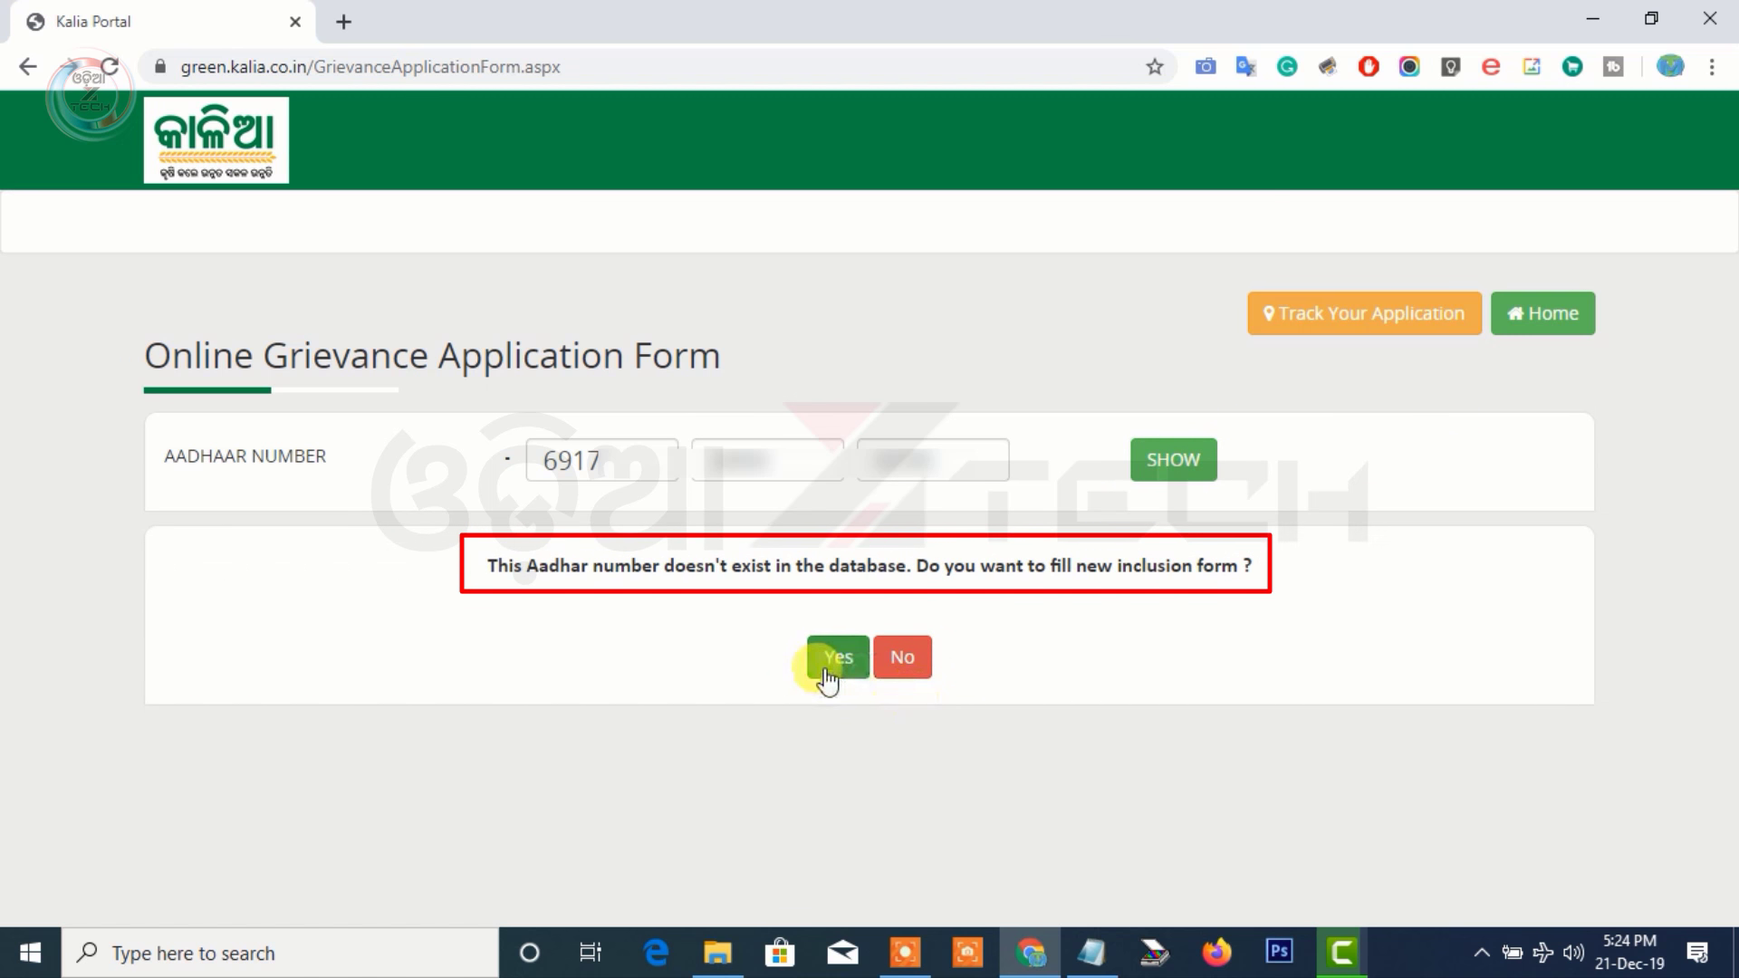
left_click(826, 677)
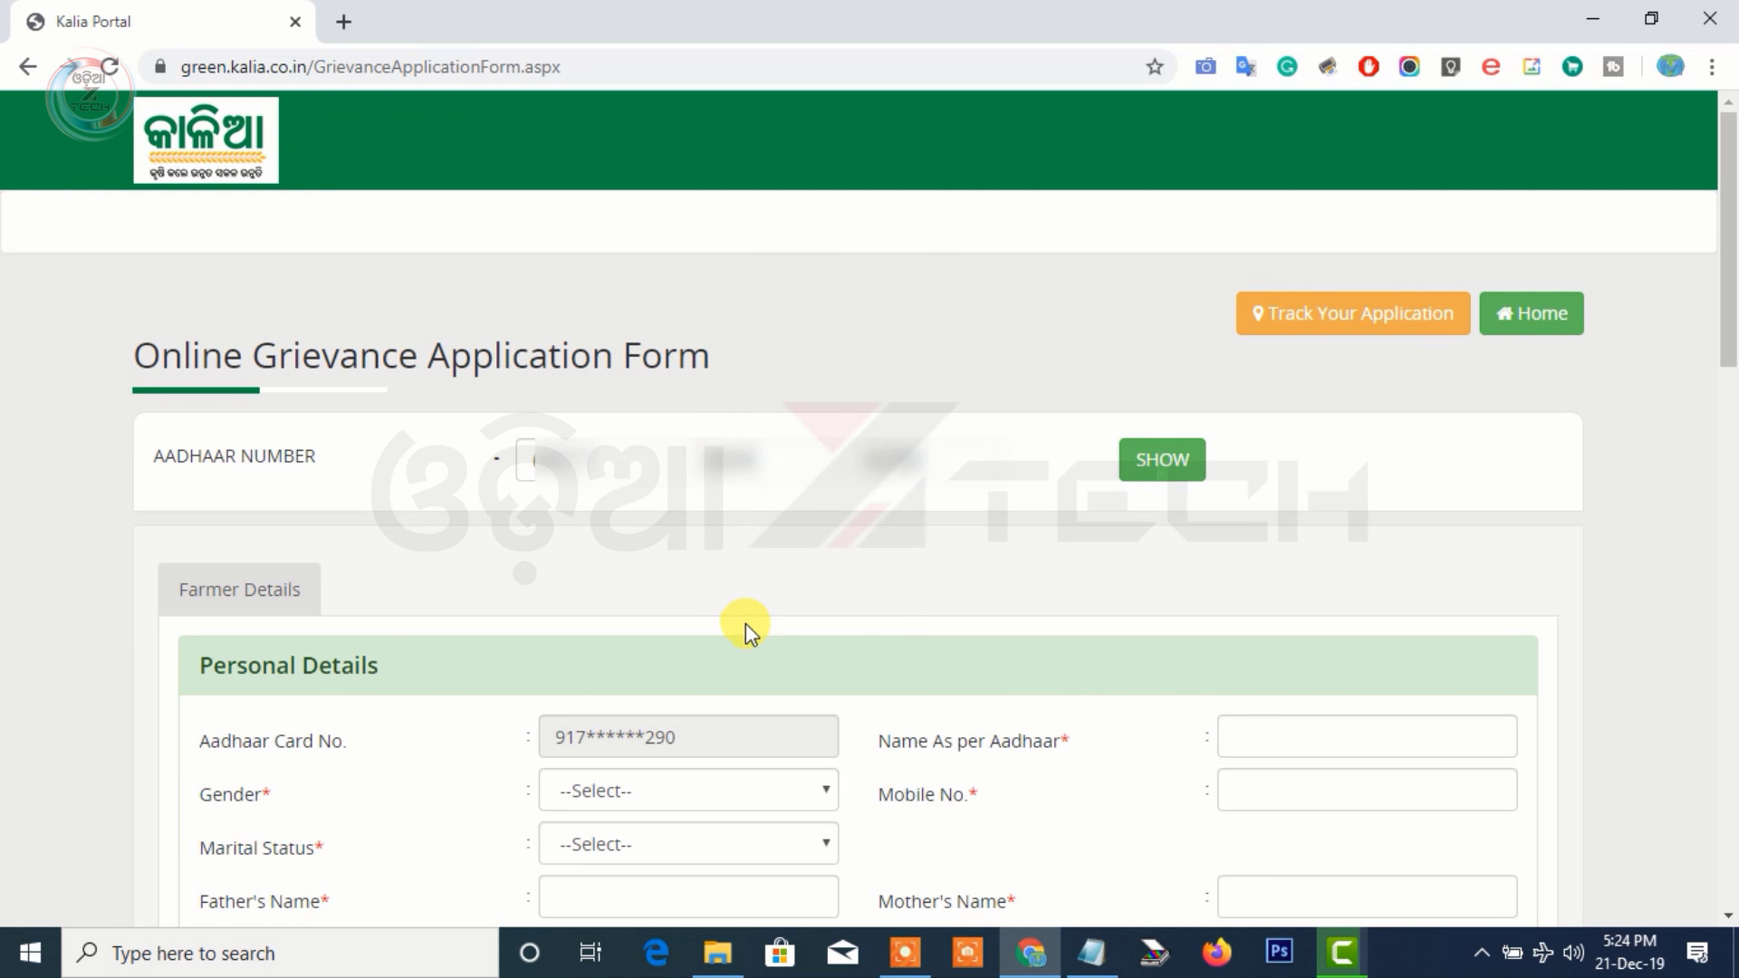
Enter the farmer's name as per Aadhaar, gender Female, mobile number, and marital status Married
scroll(746, 623, "down", 3)
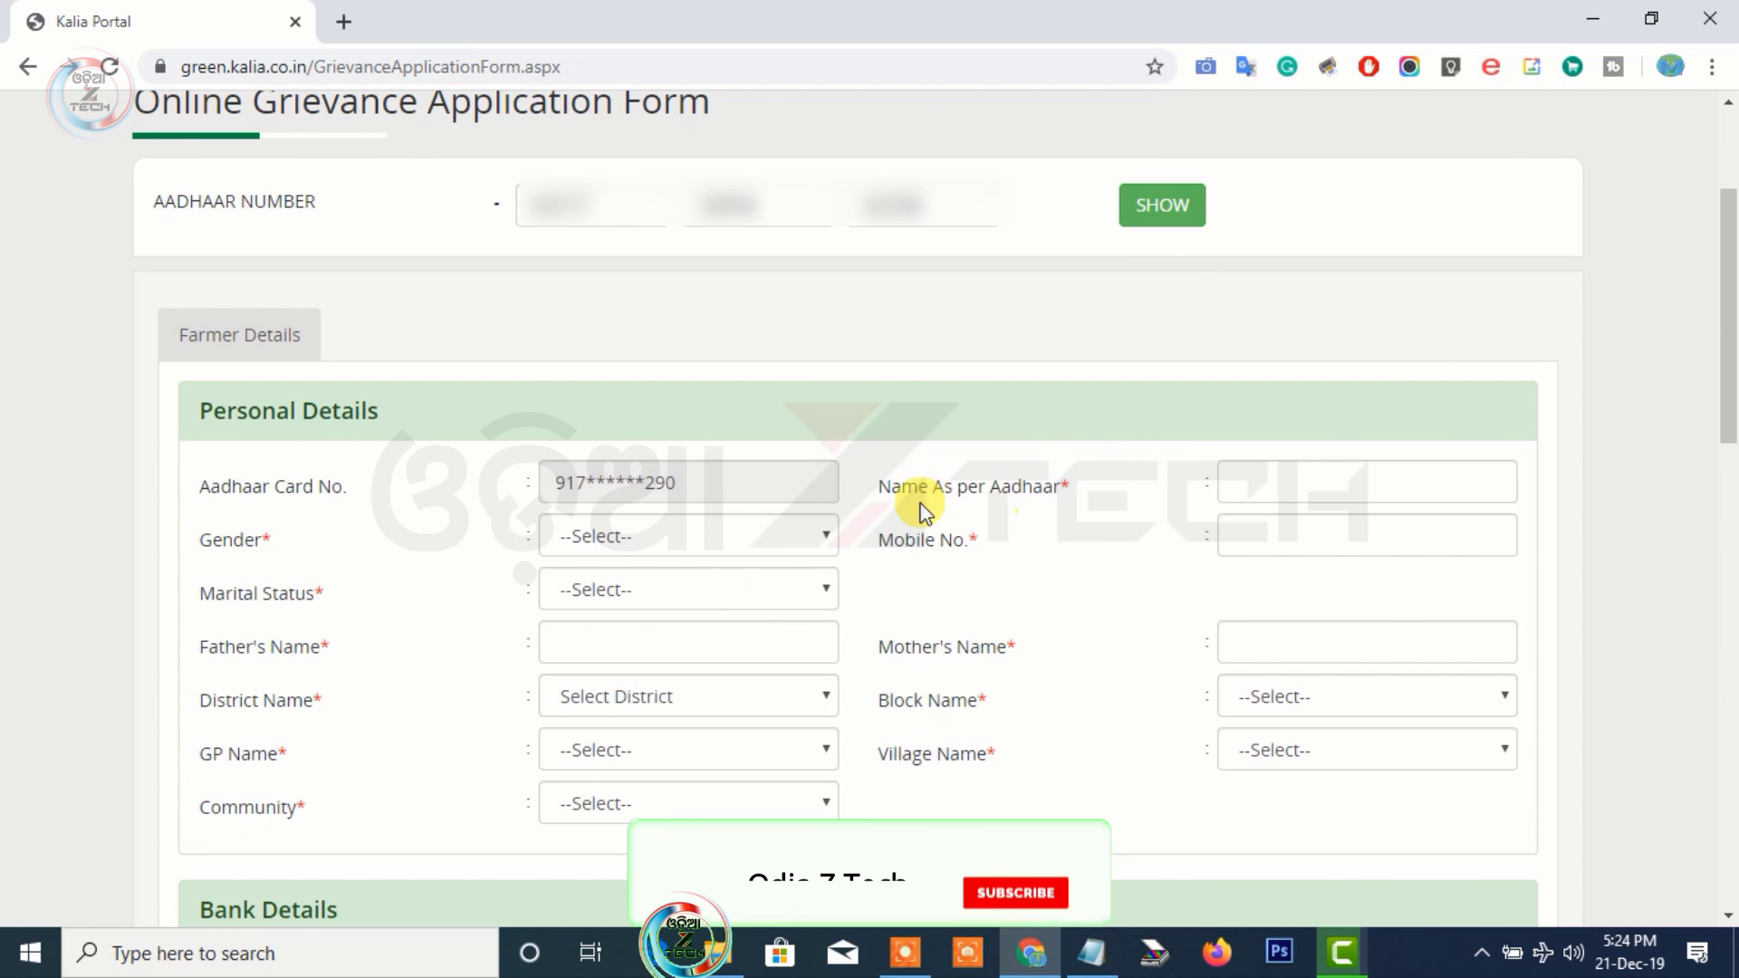
left_click(1237, 478)
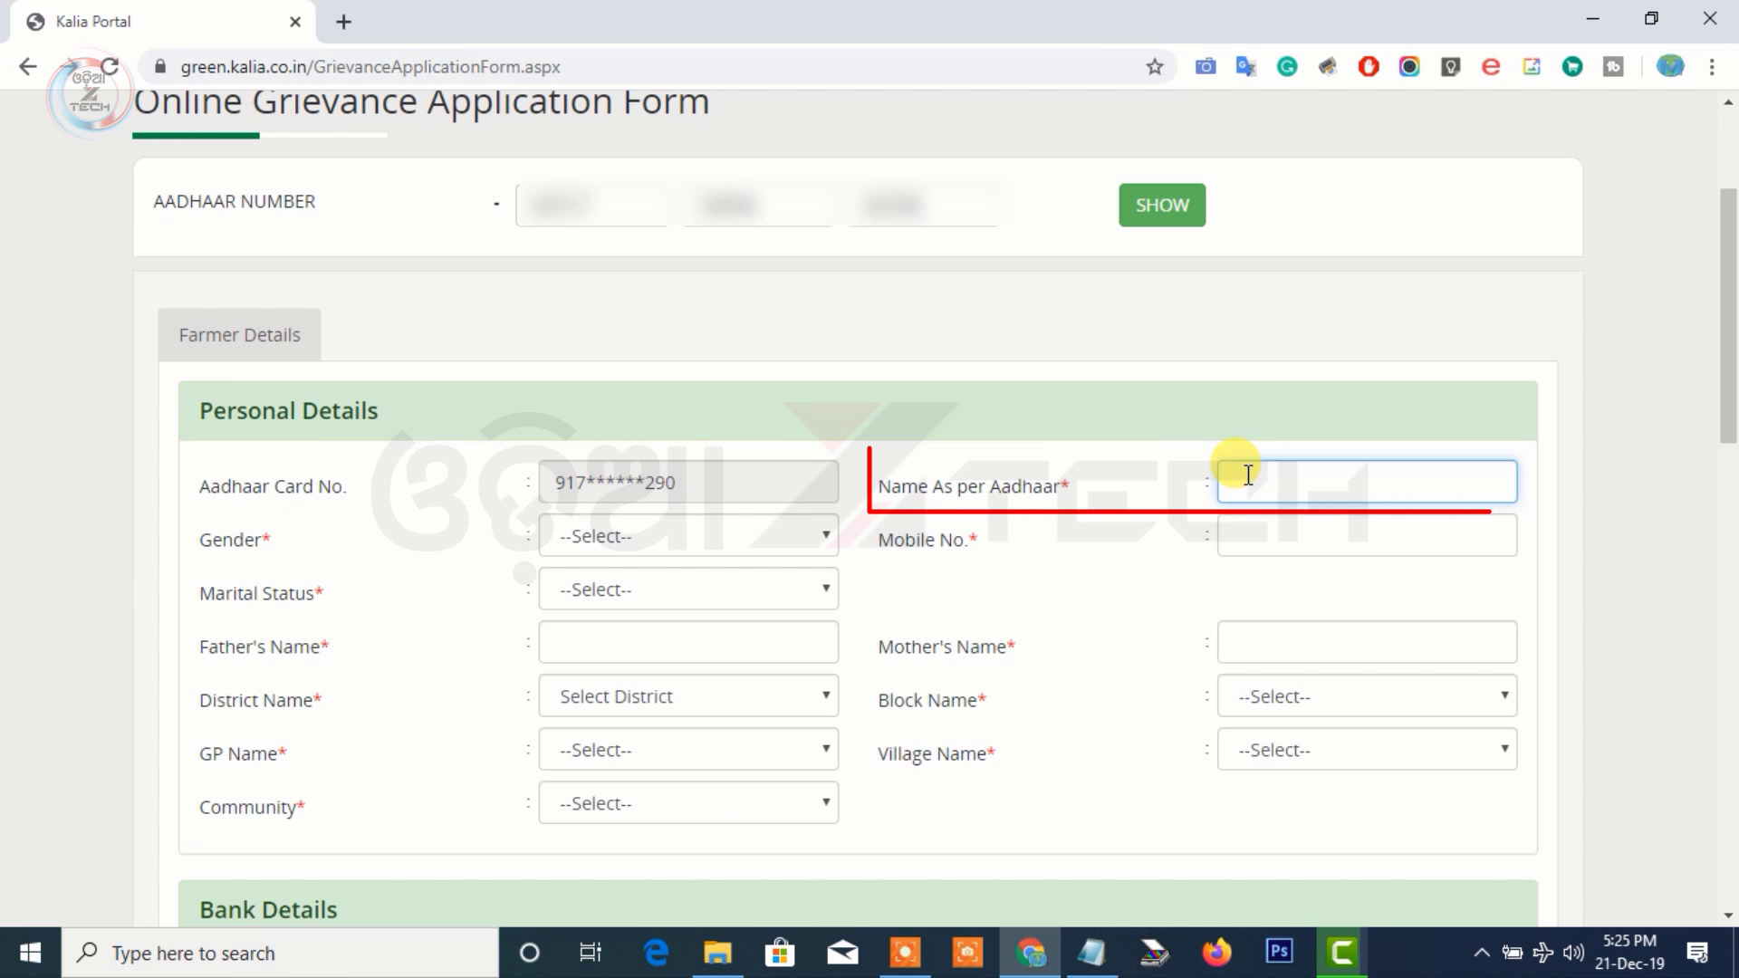
left_click(769, 539)
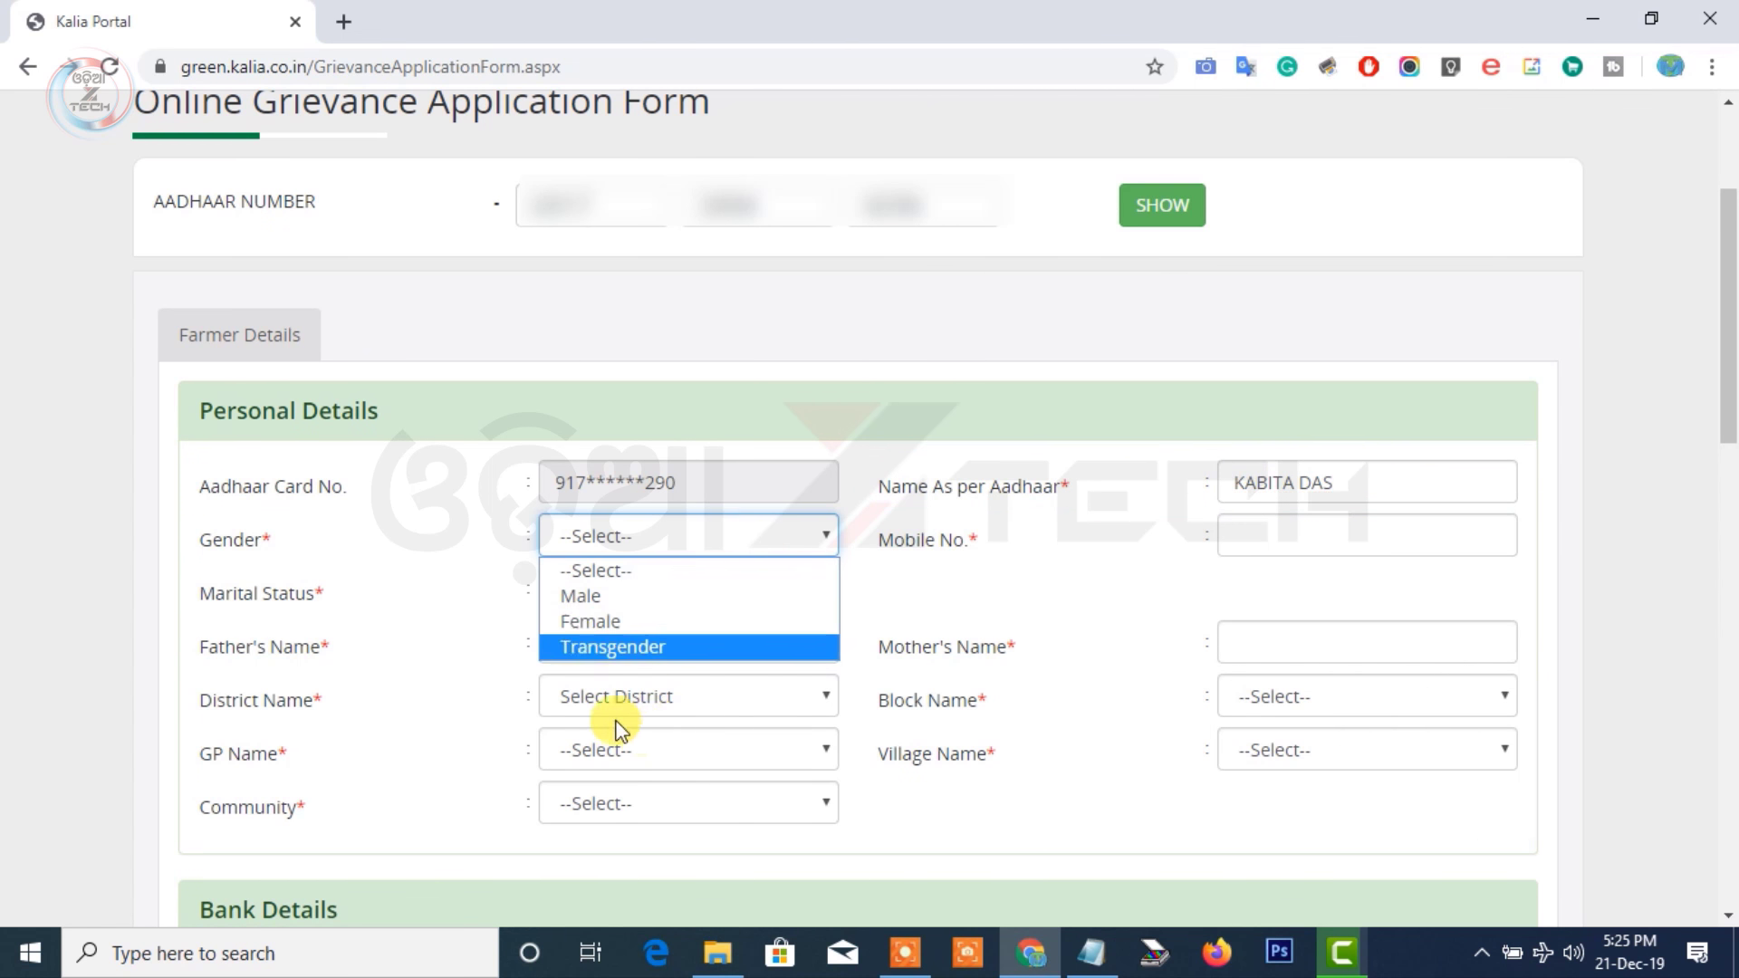
left_click(617, 621)
left_click(1366, 538)
type("7")
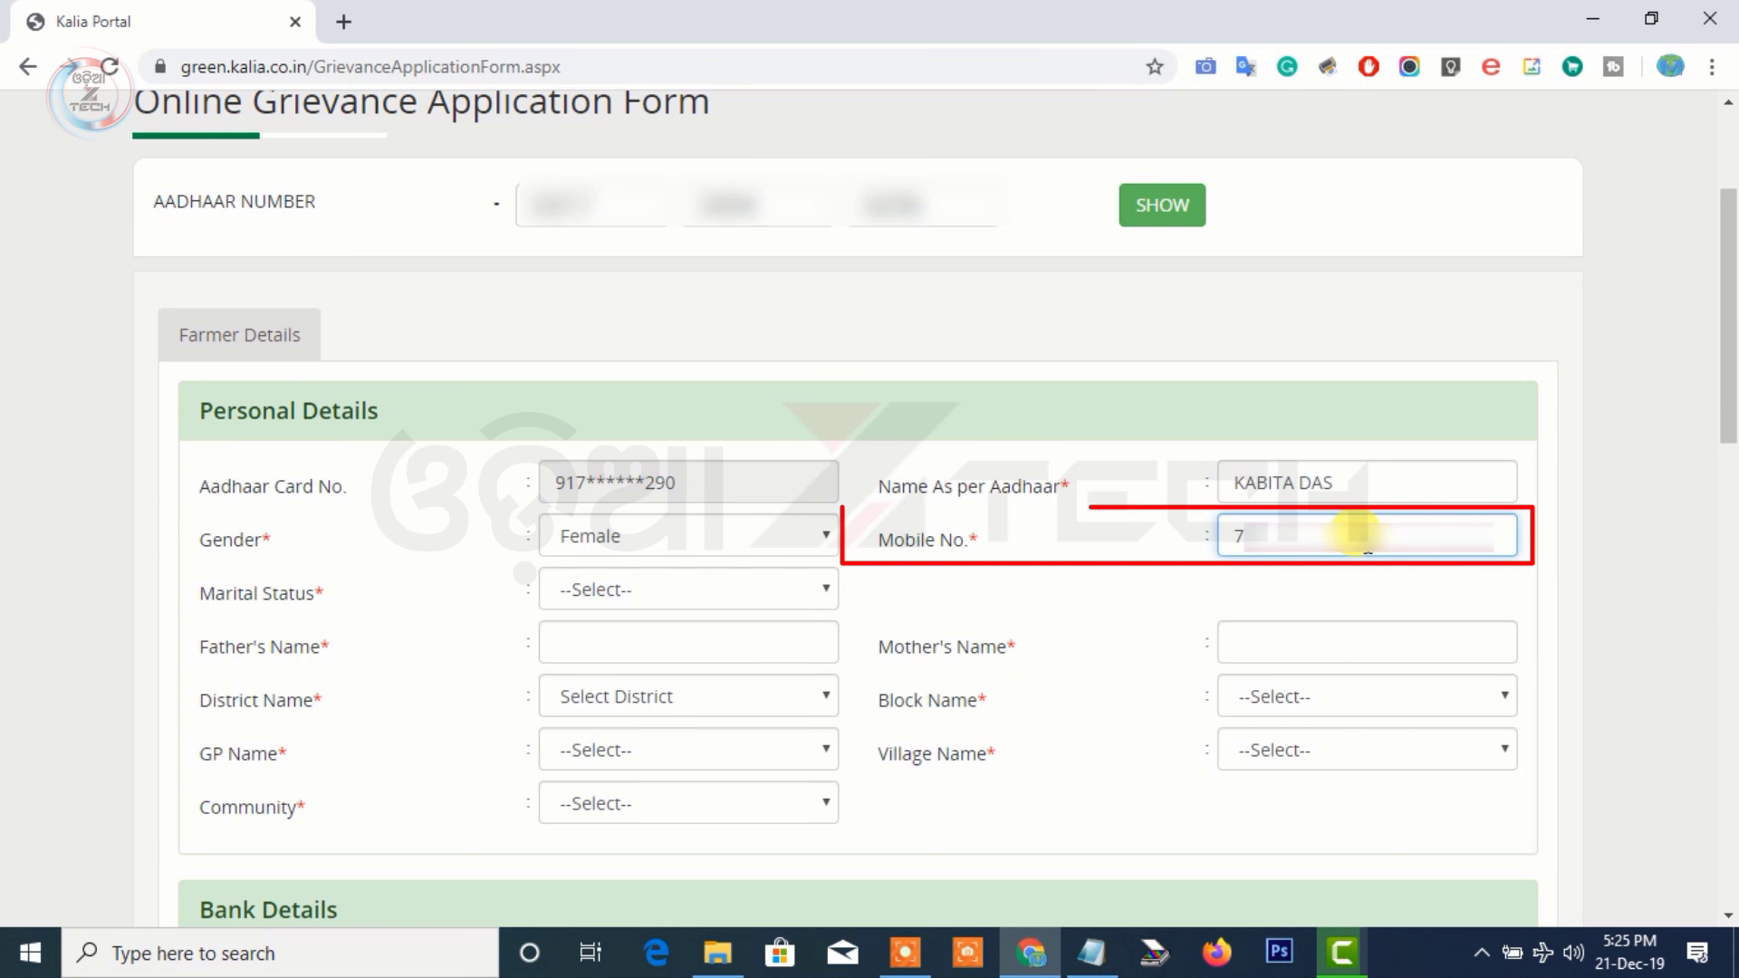
type("0000")
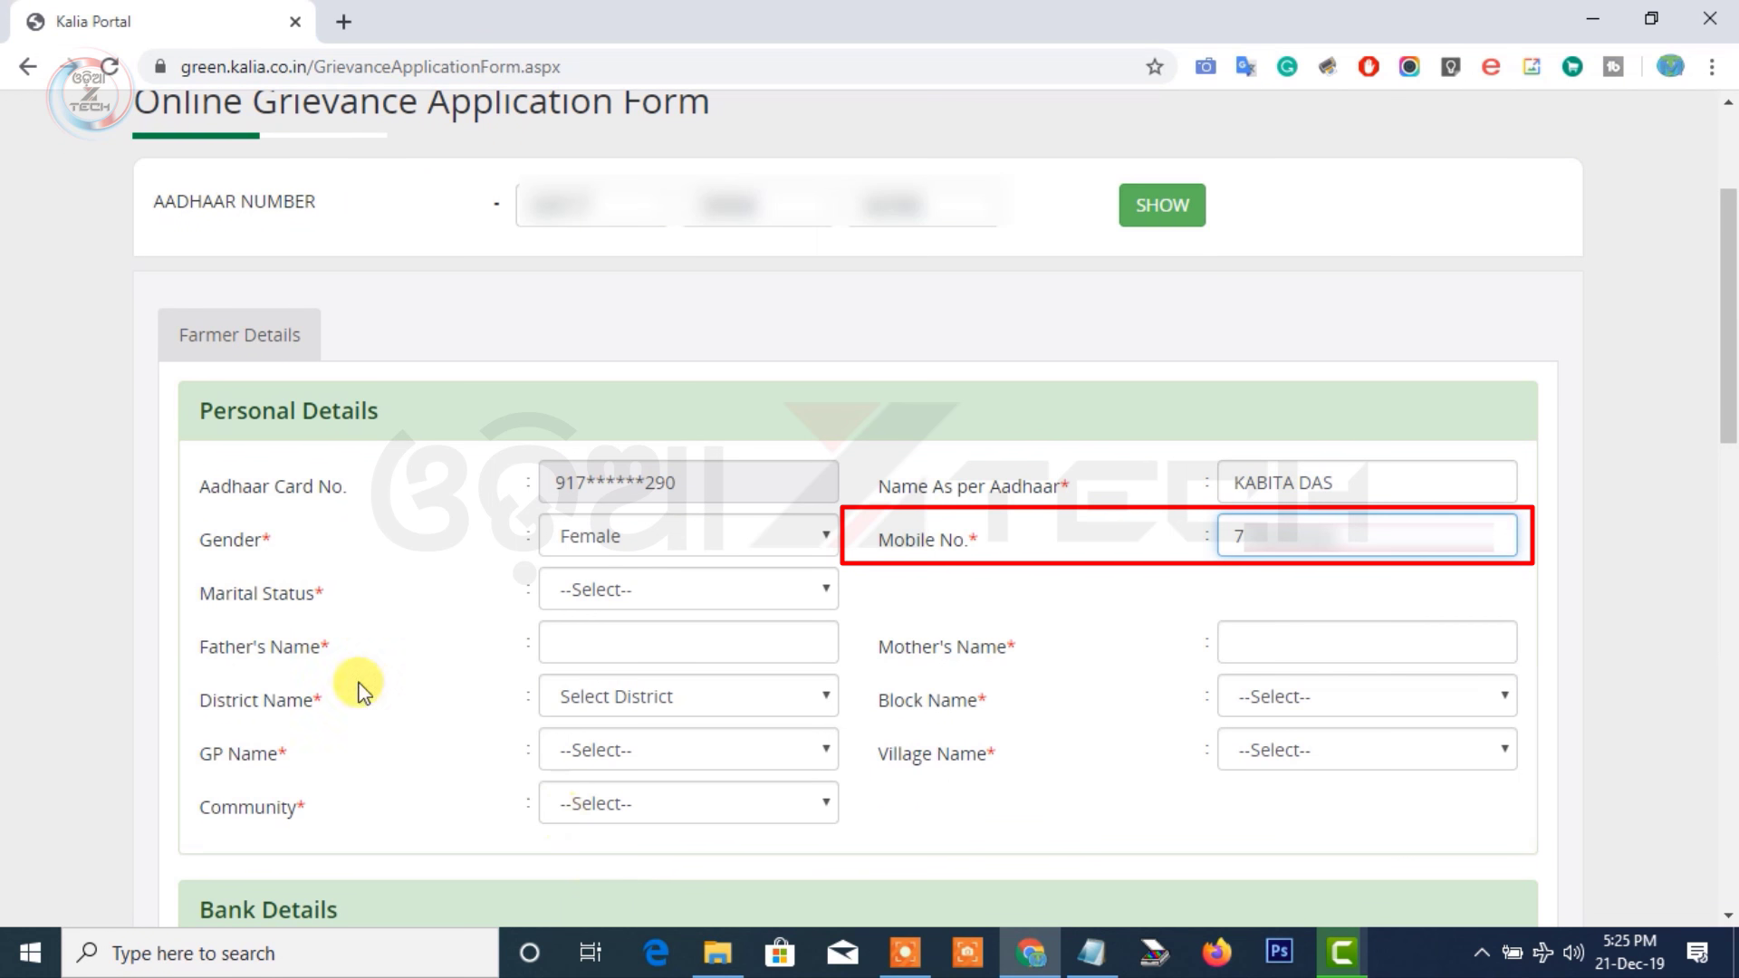
left_click(631, 594)
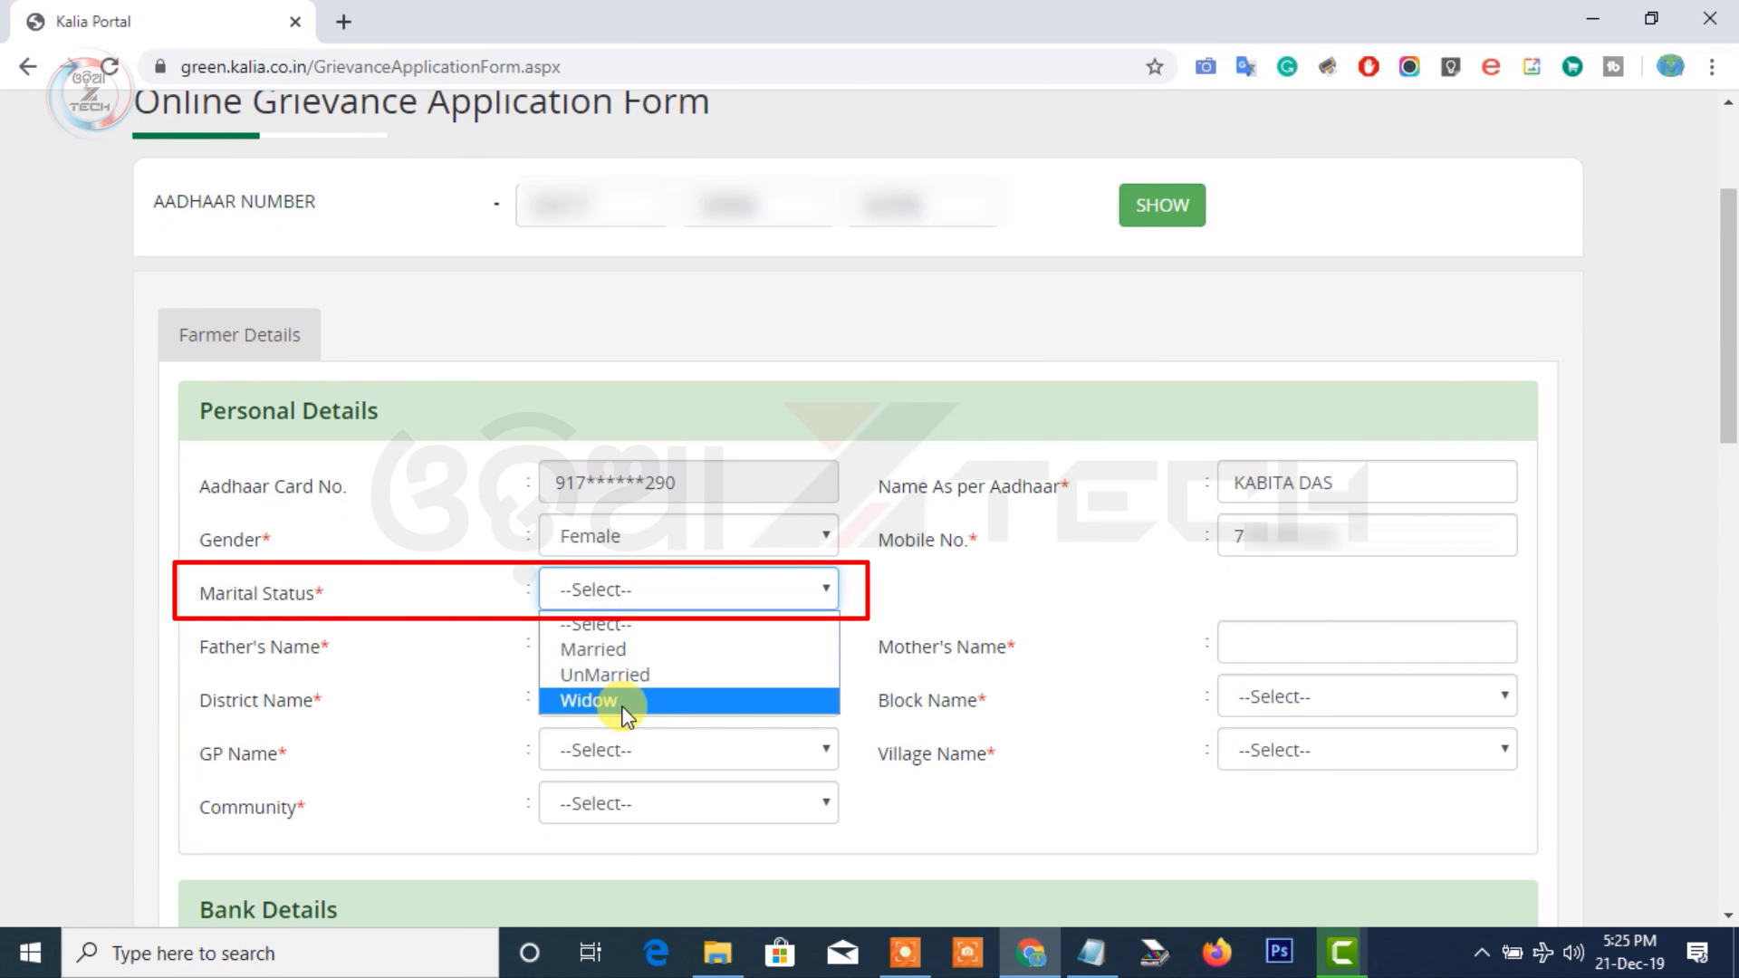
left_click(637, 653)
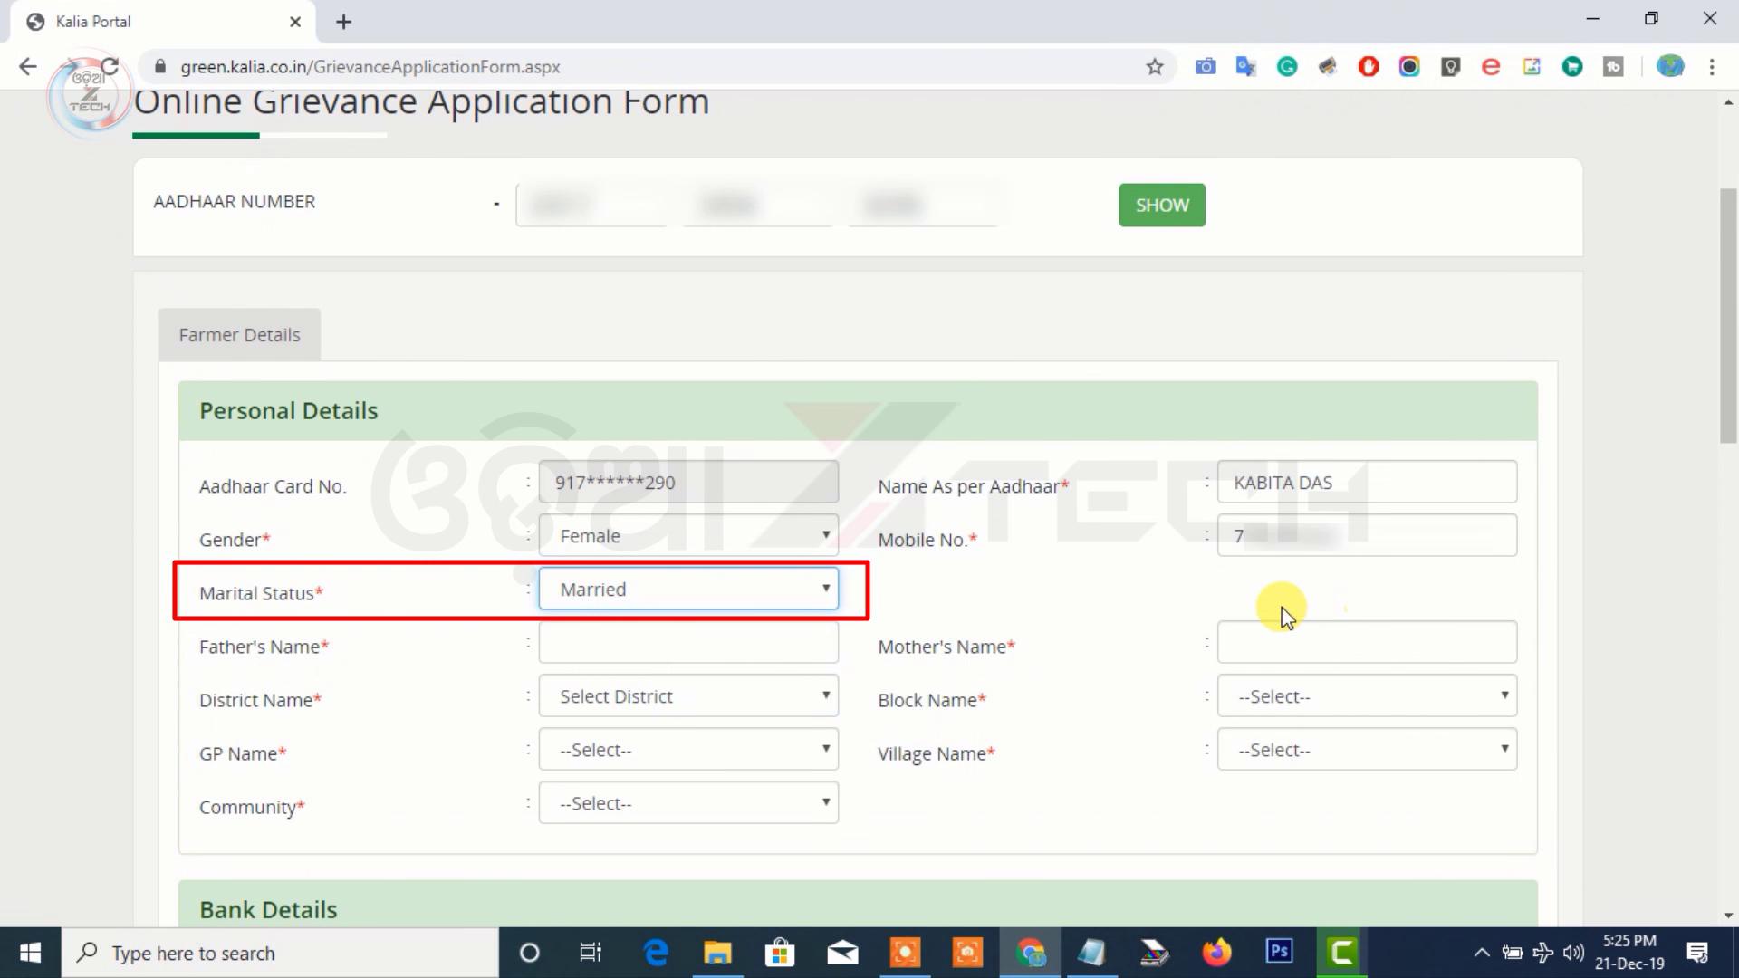
Fill in the spouse's, father's and mother's names
left_click(1246, 593)
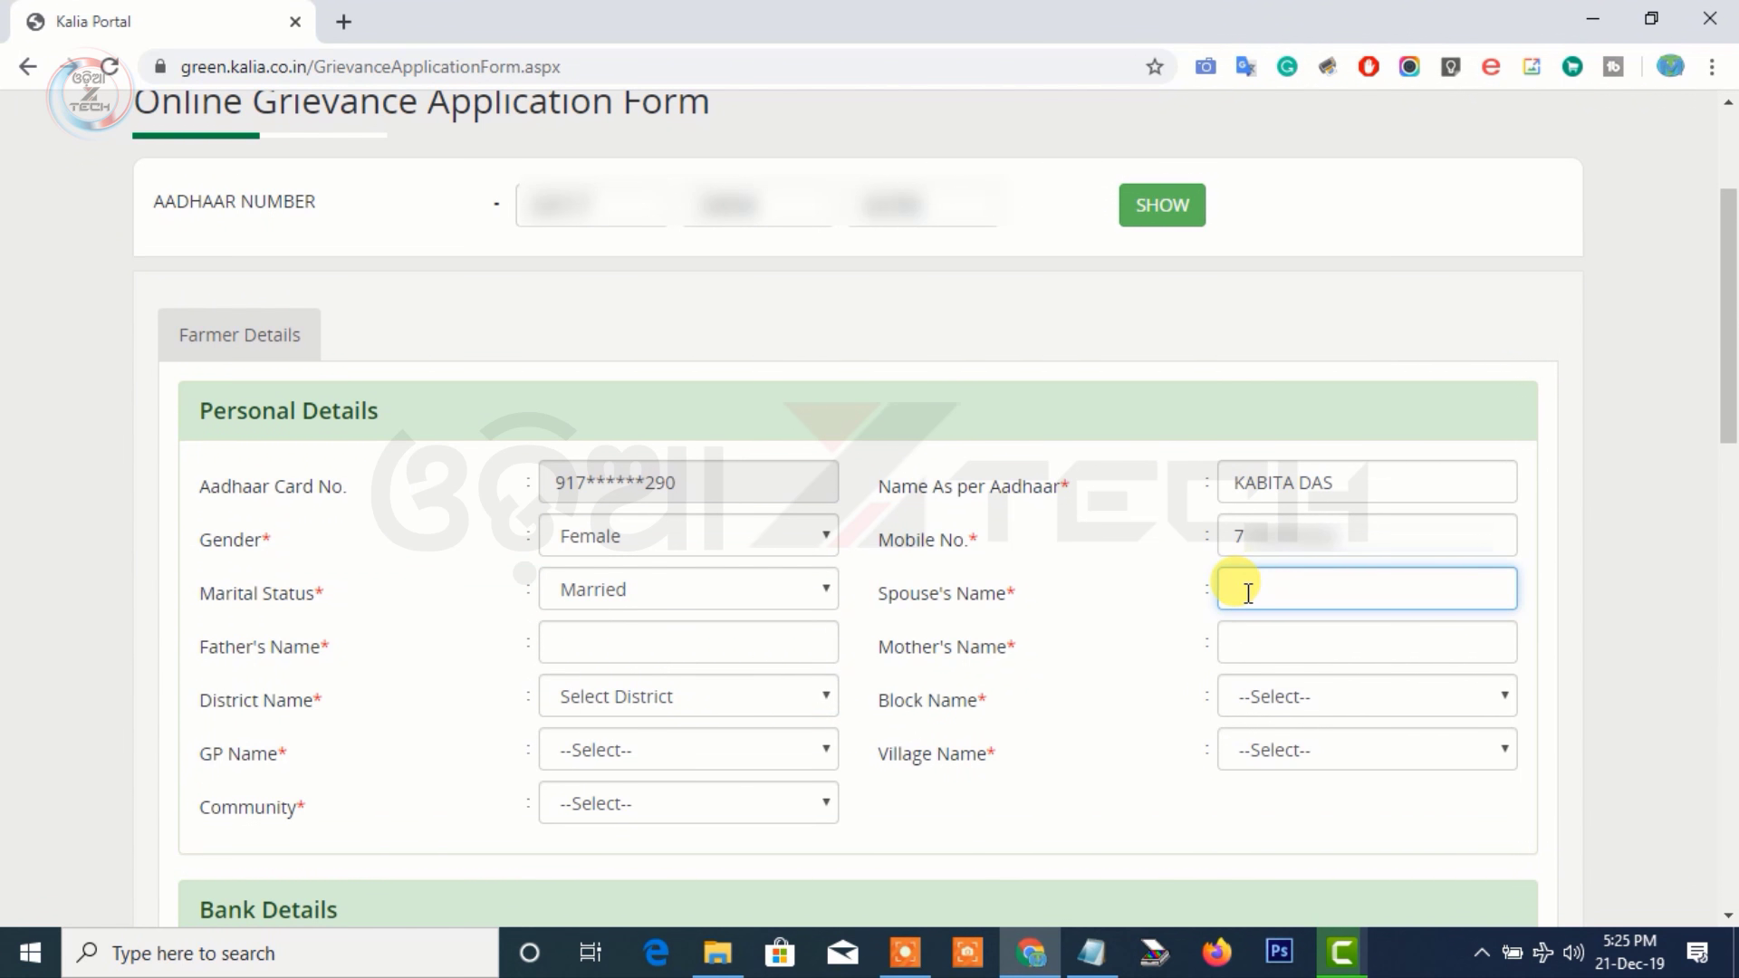
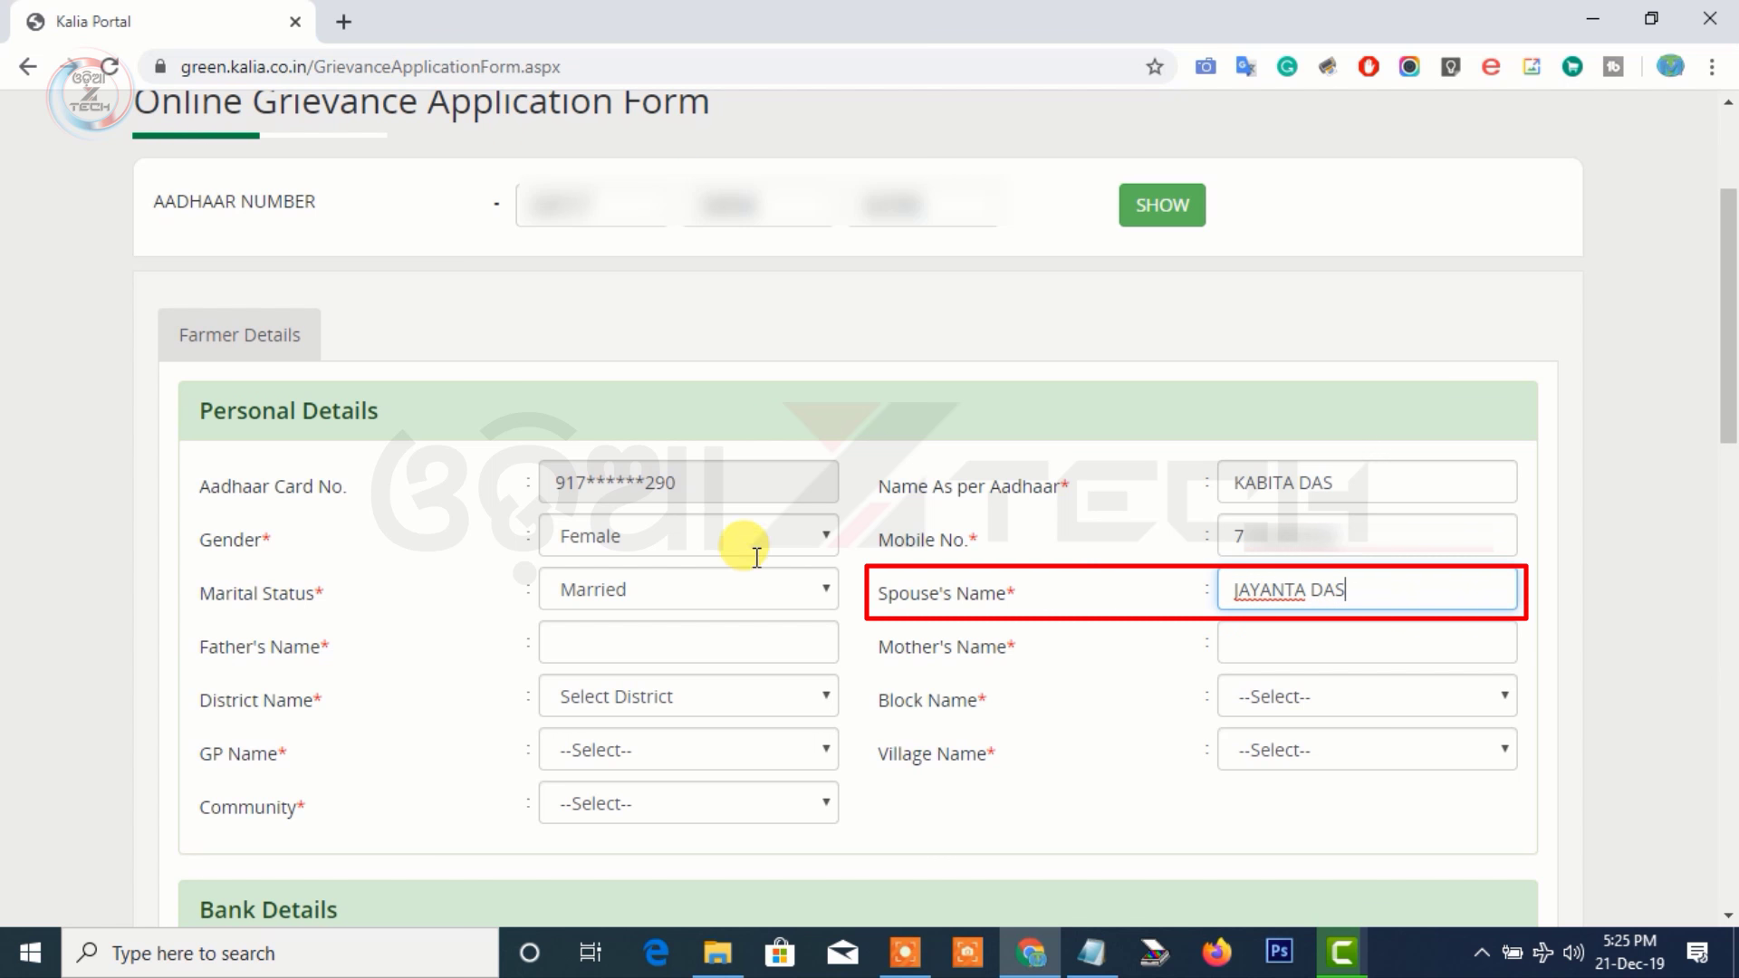
left_click(689, 638)
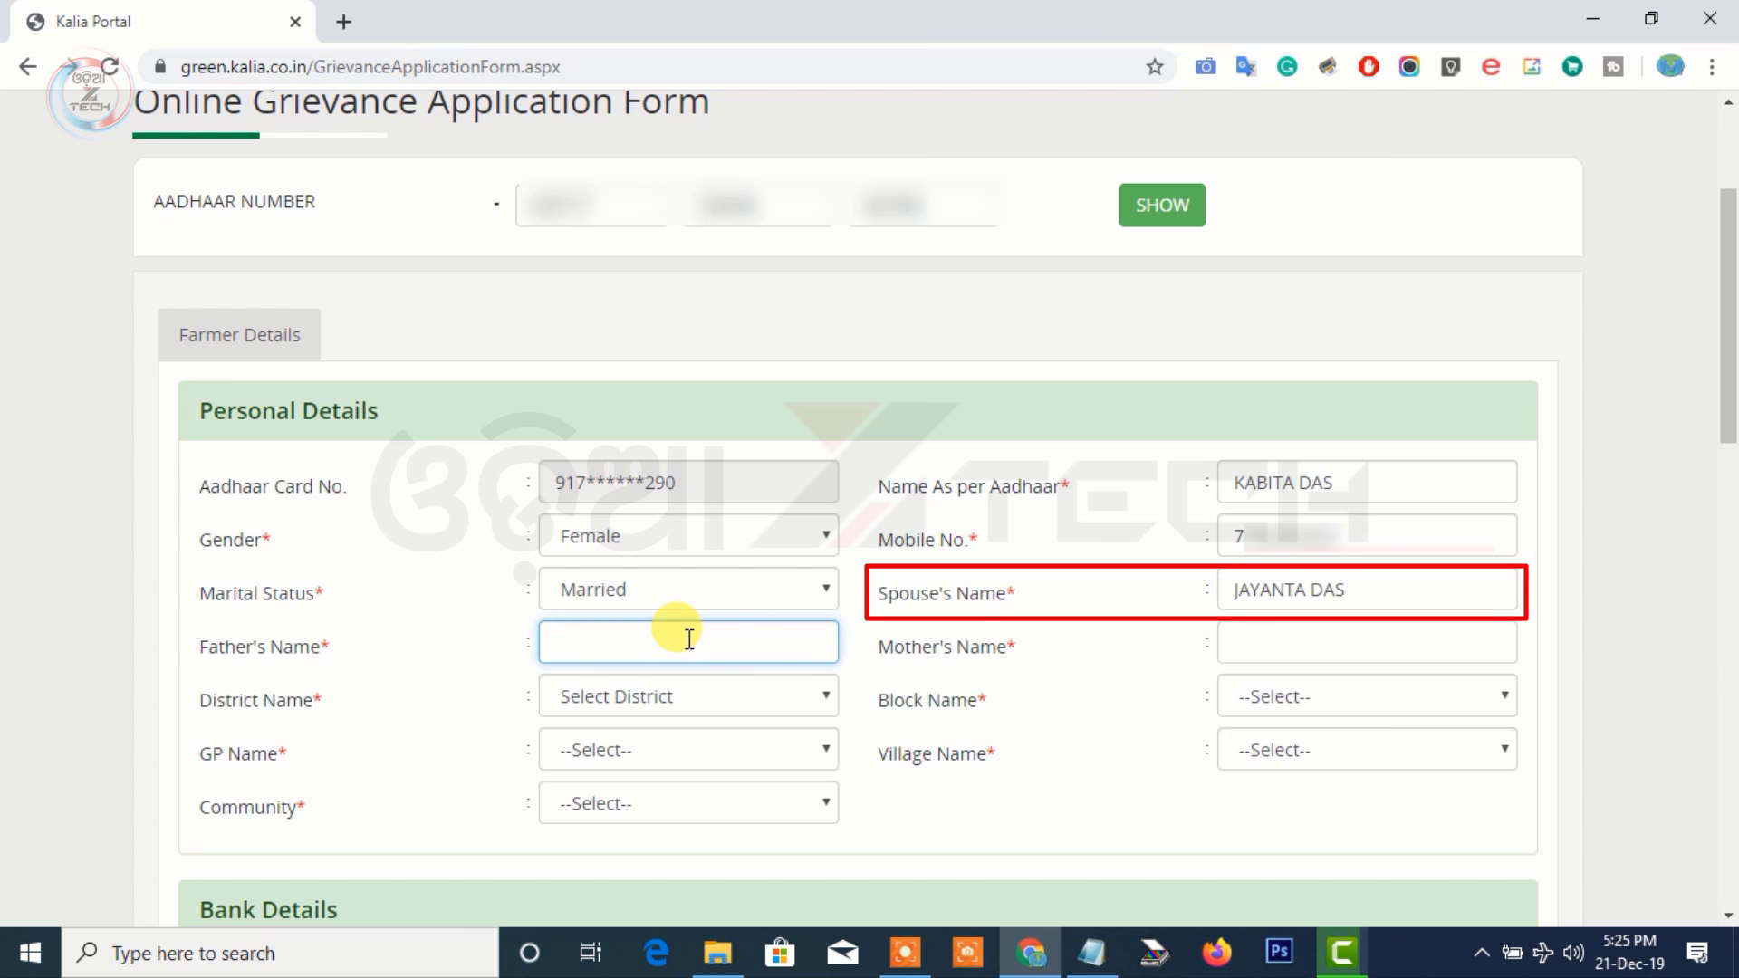
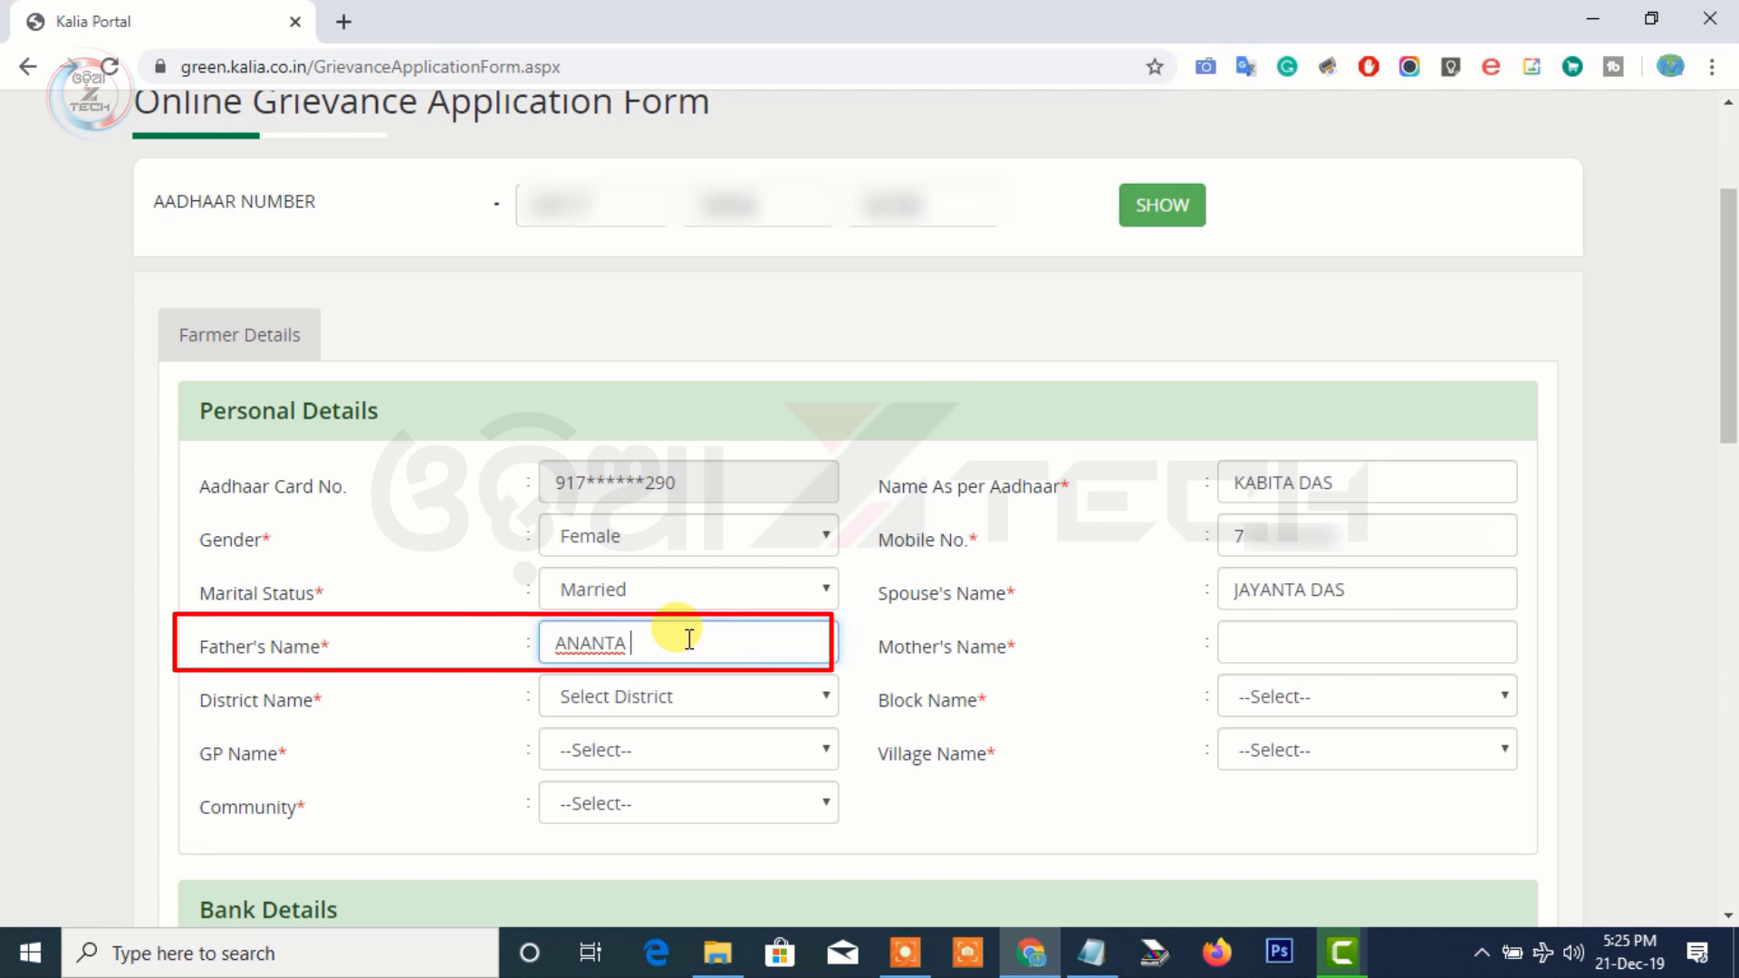
left_click(1252, 639)
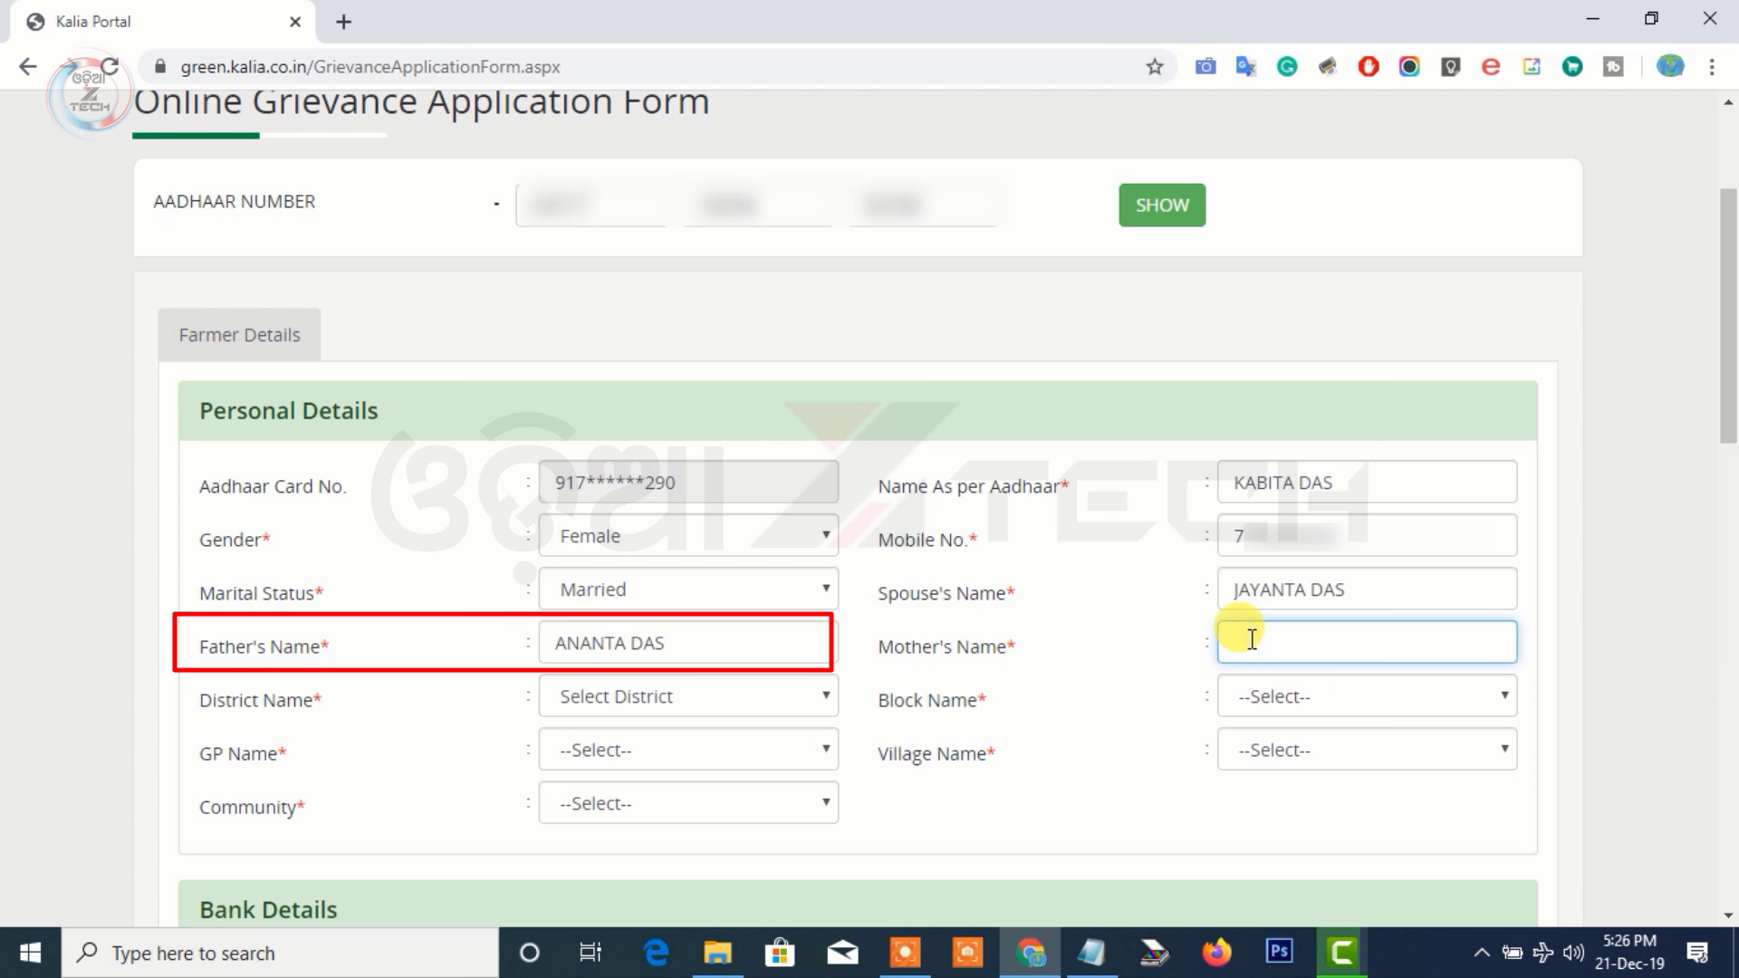
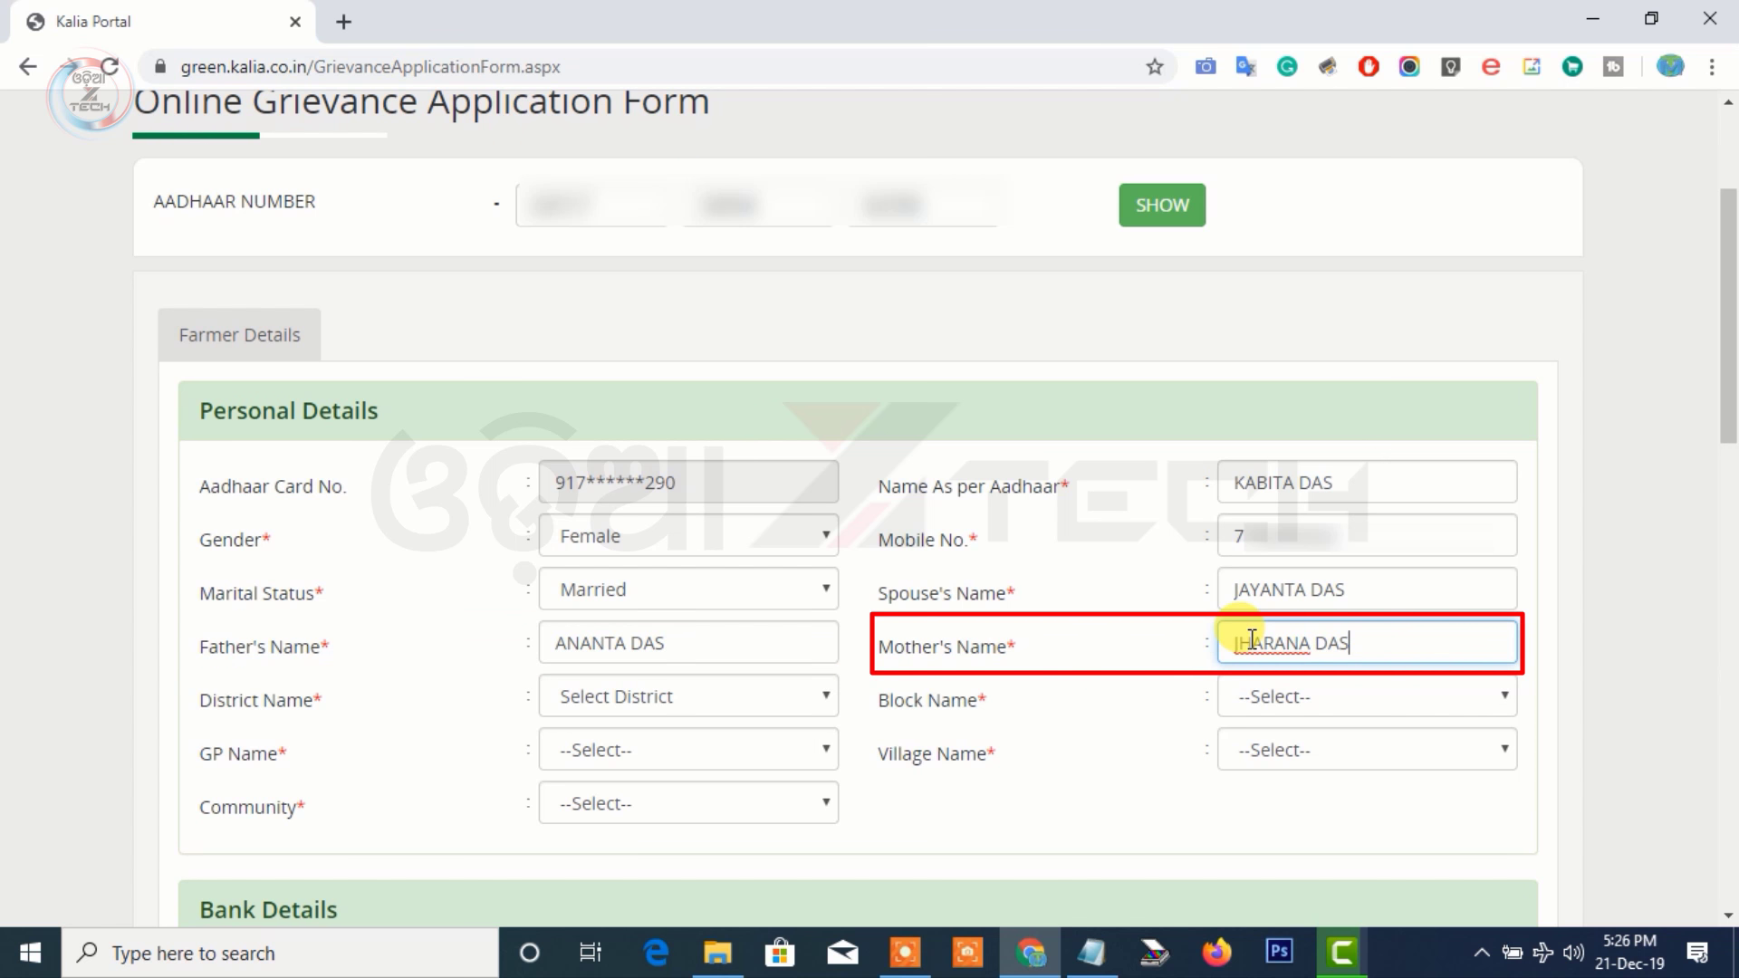
Set the address to district BALASORE, block BALIAPAL, GP ASTI, village Sanamahisadi
left_click(702, 701)
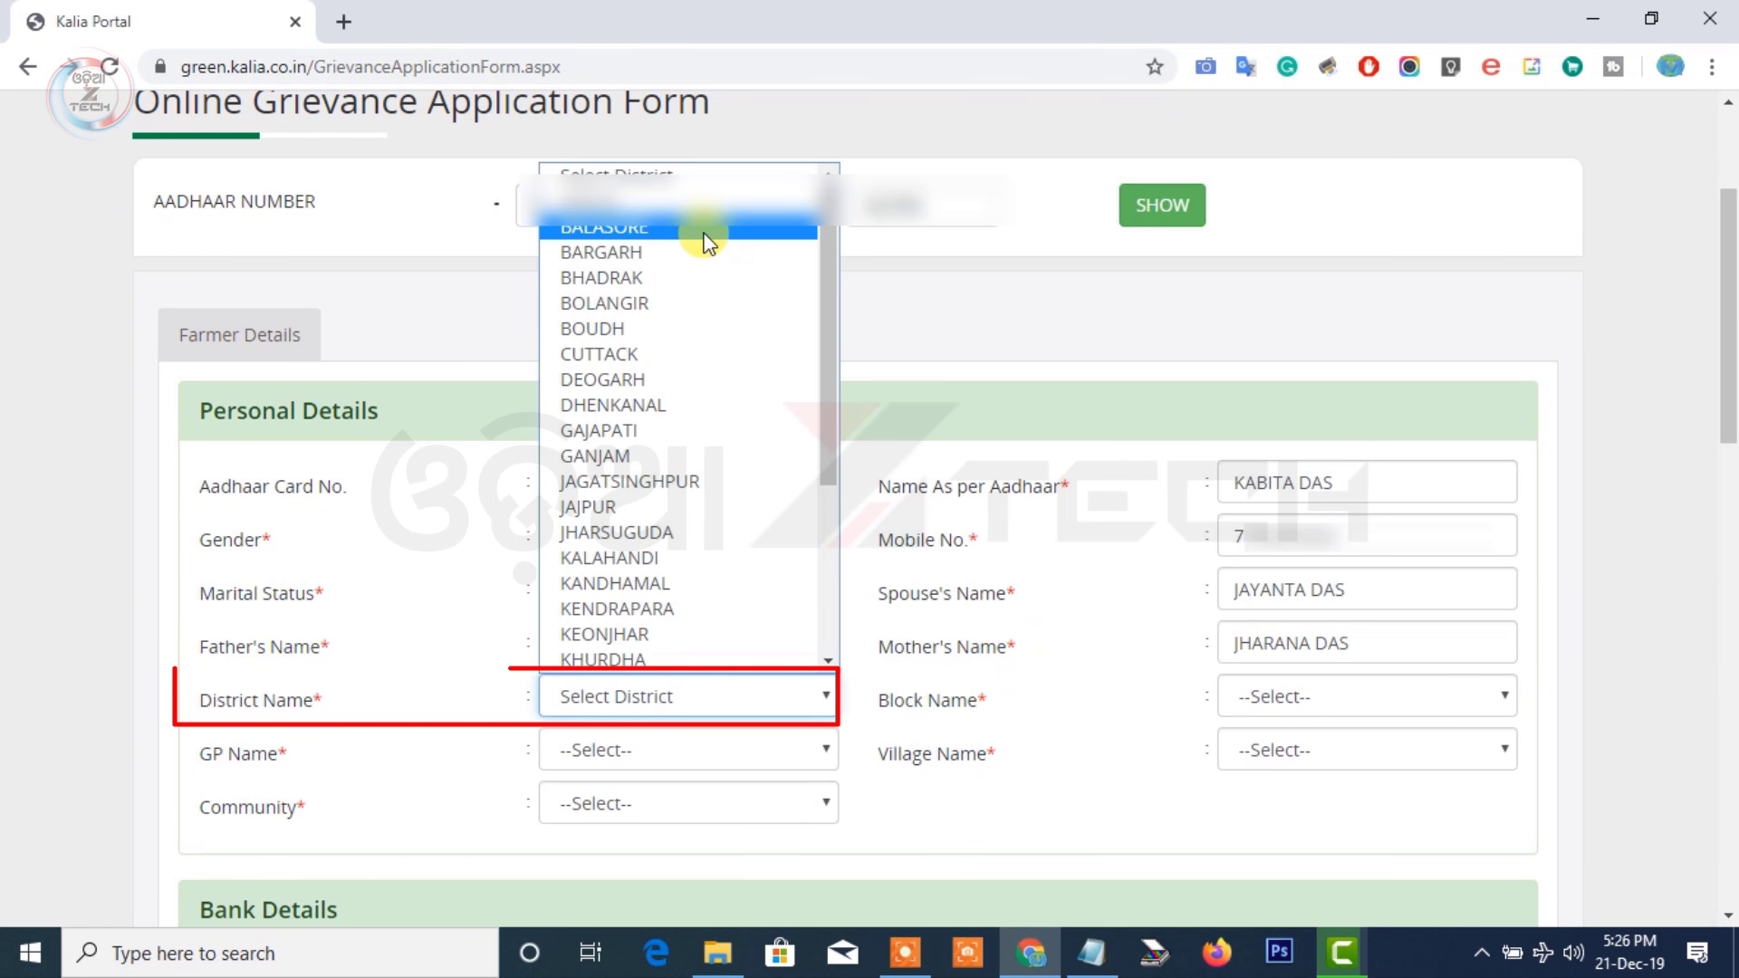
left_click(705, 230)
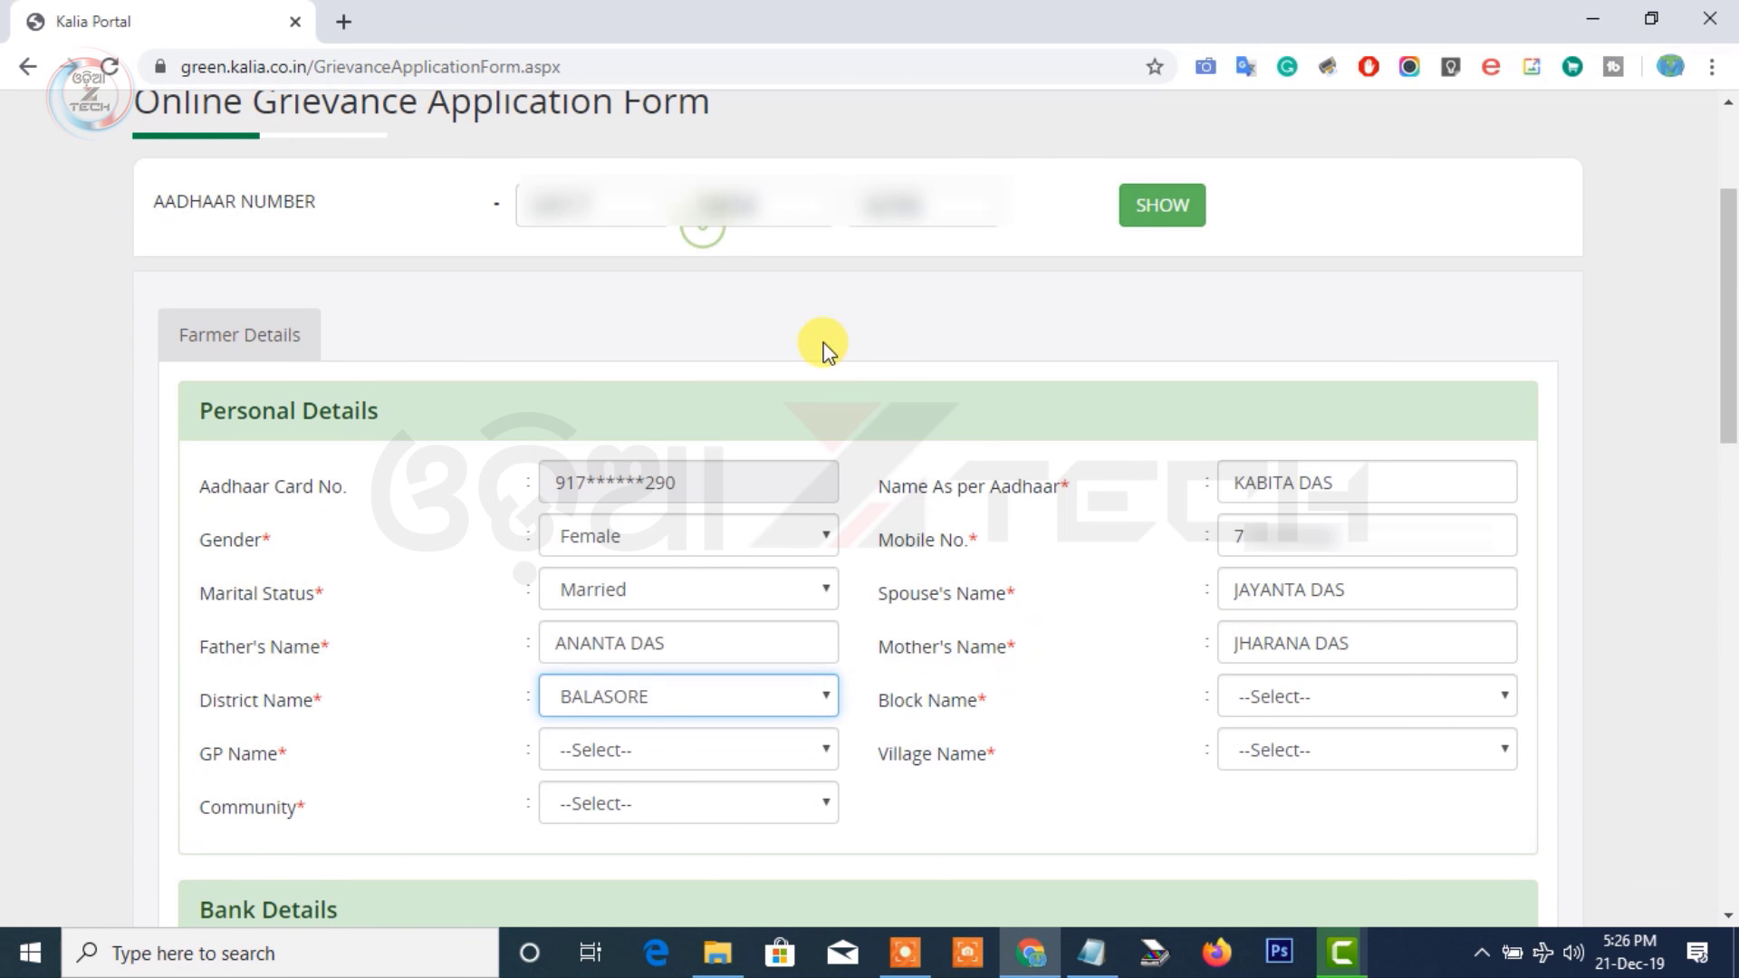
left_click(1258, 698)
left_click(1272, 434)
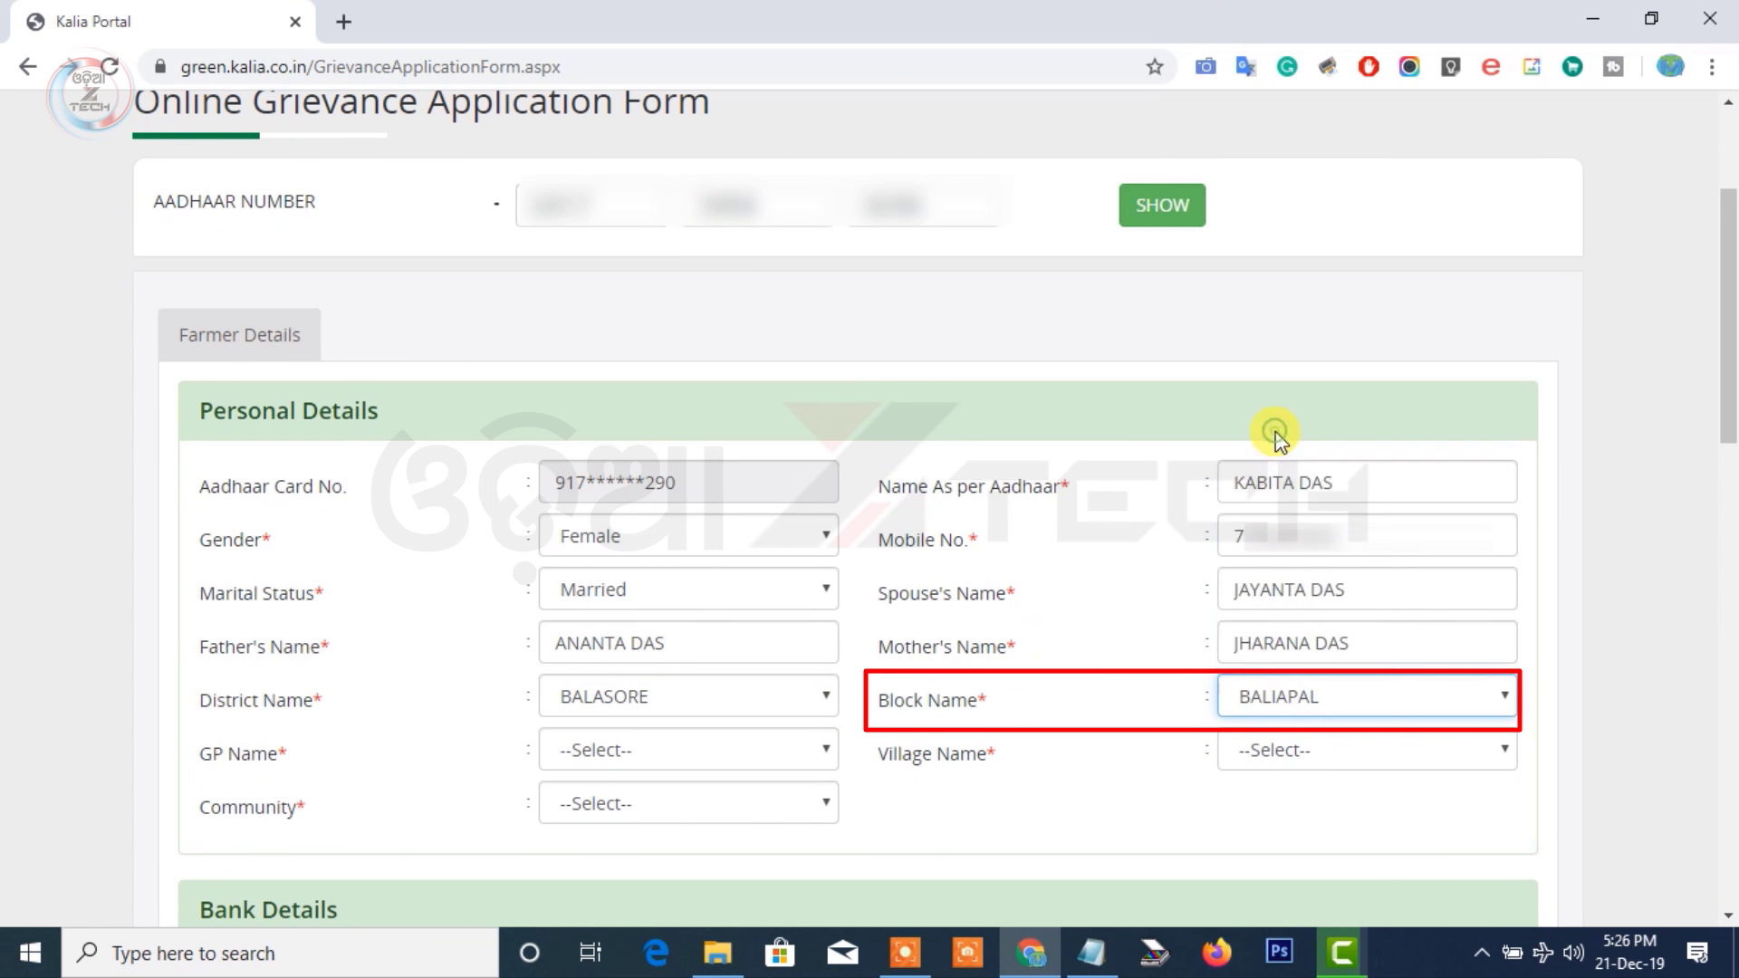
left_click(649, 752)
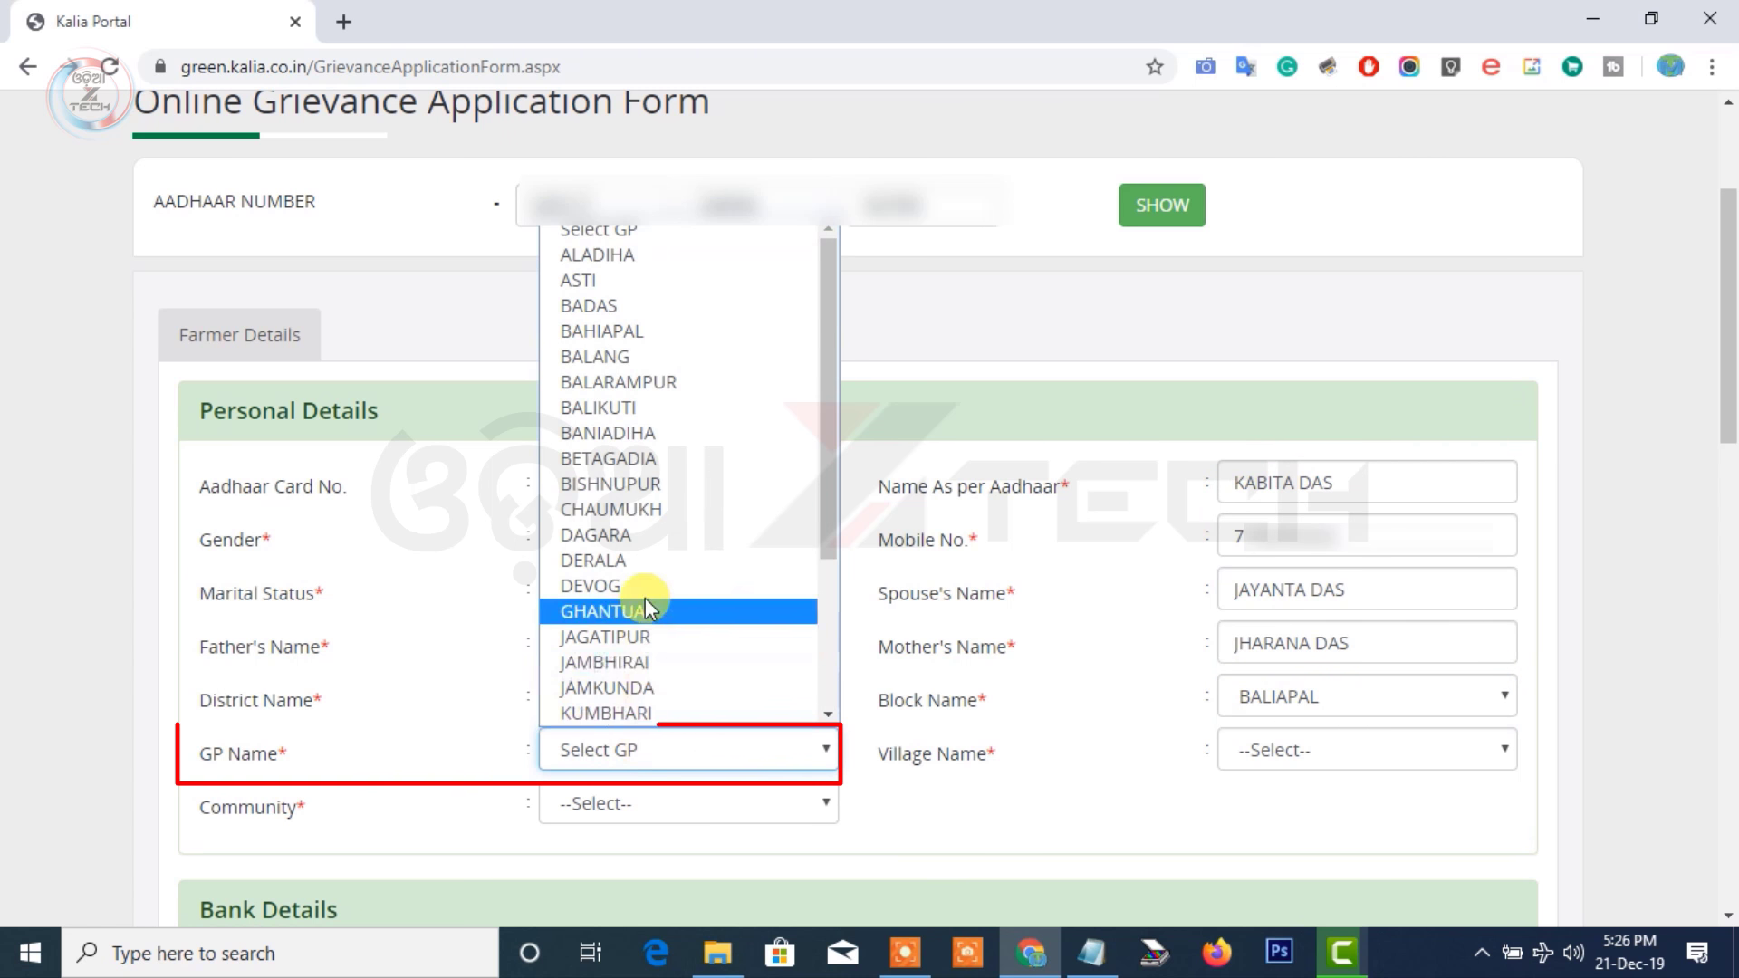
left_click(644, 283)
left_click(1317, 762)
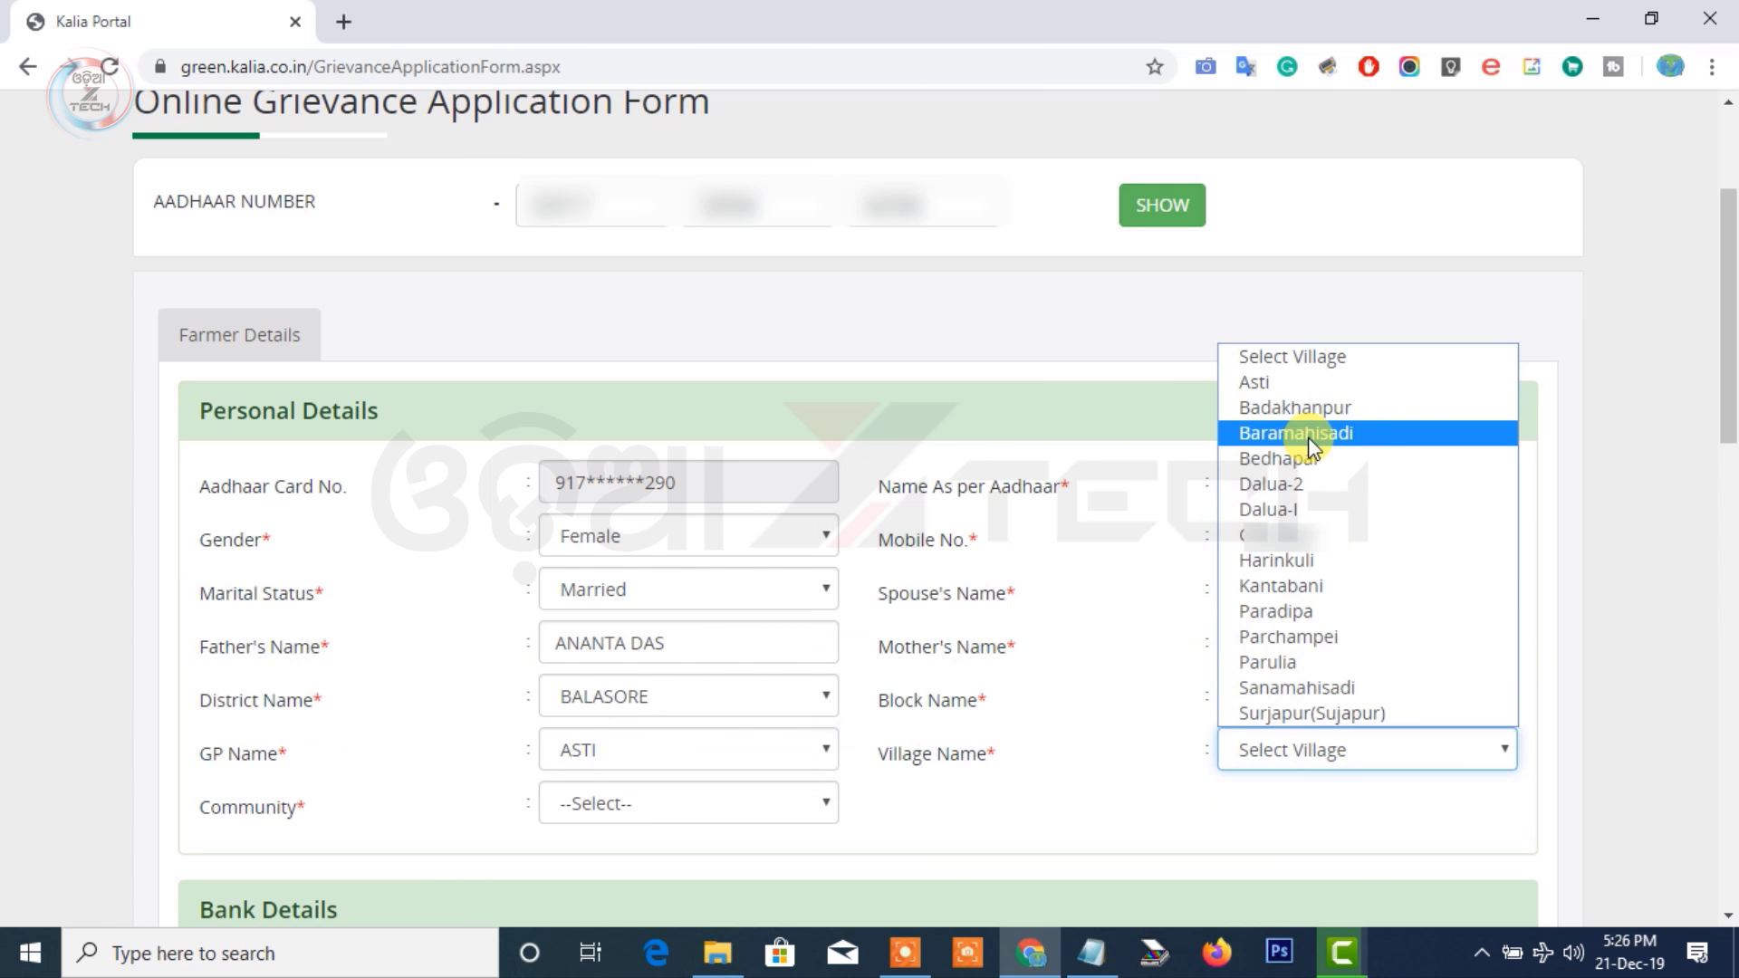
left_click(1283, 690)
Choose General as the farmer's community
left_click(708, 807)
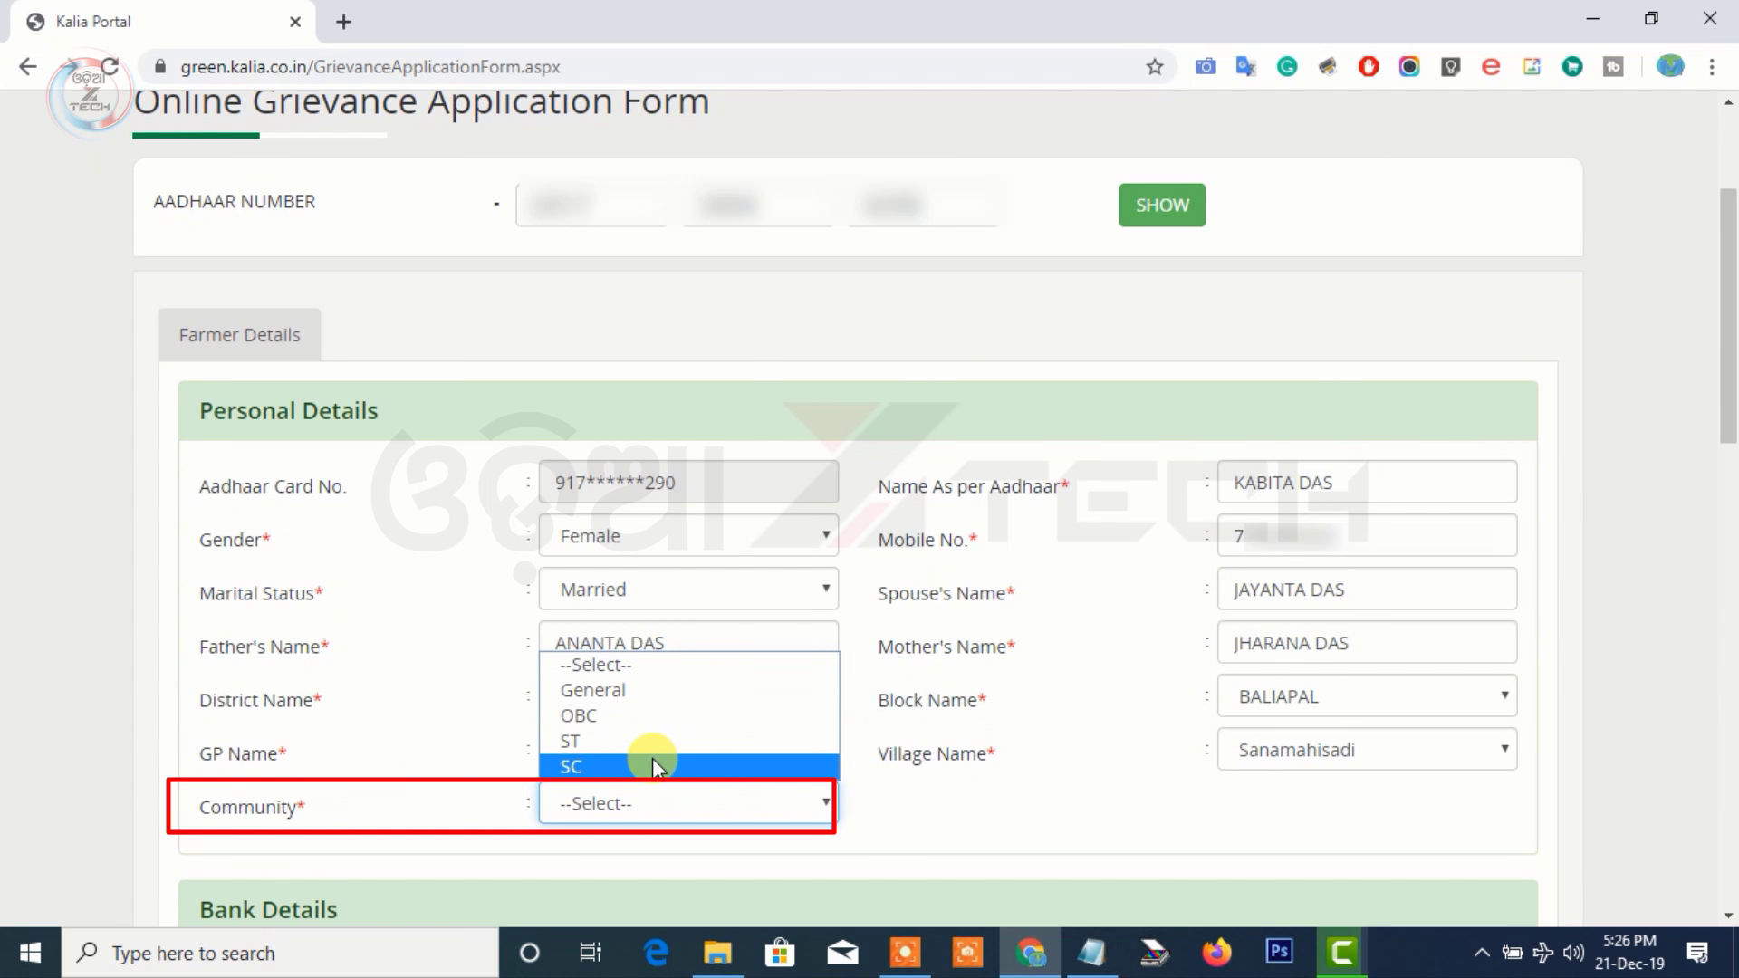
left_click(669, 698)
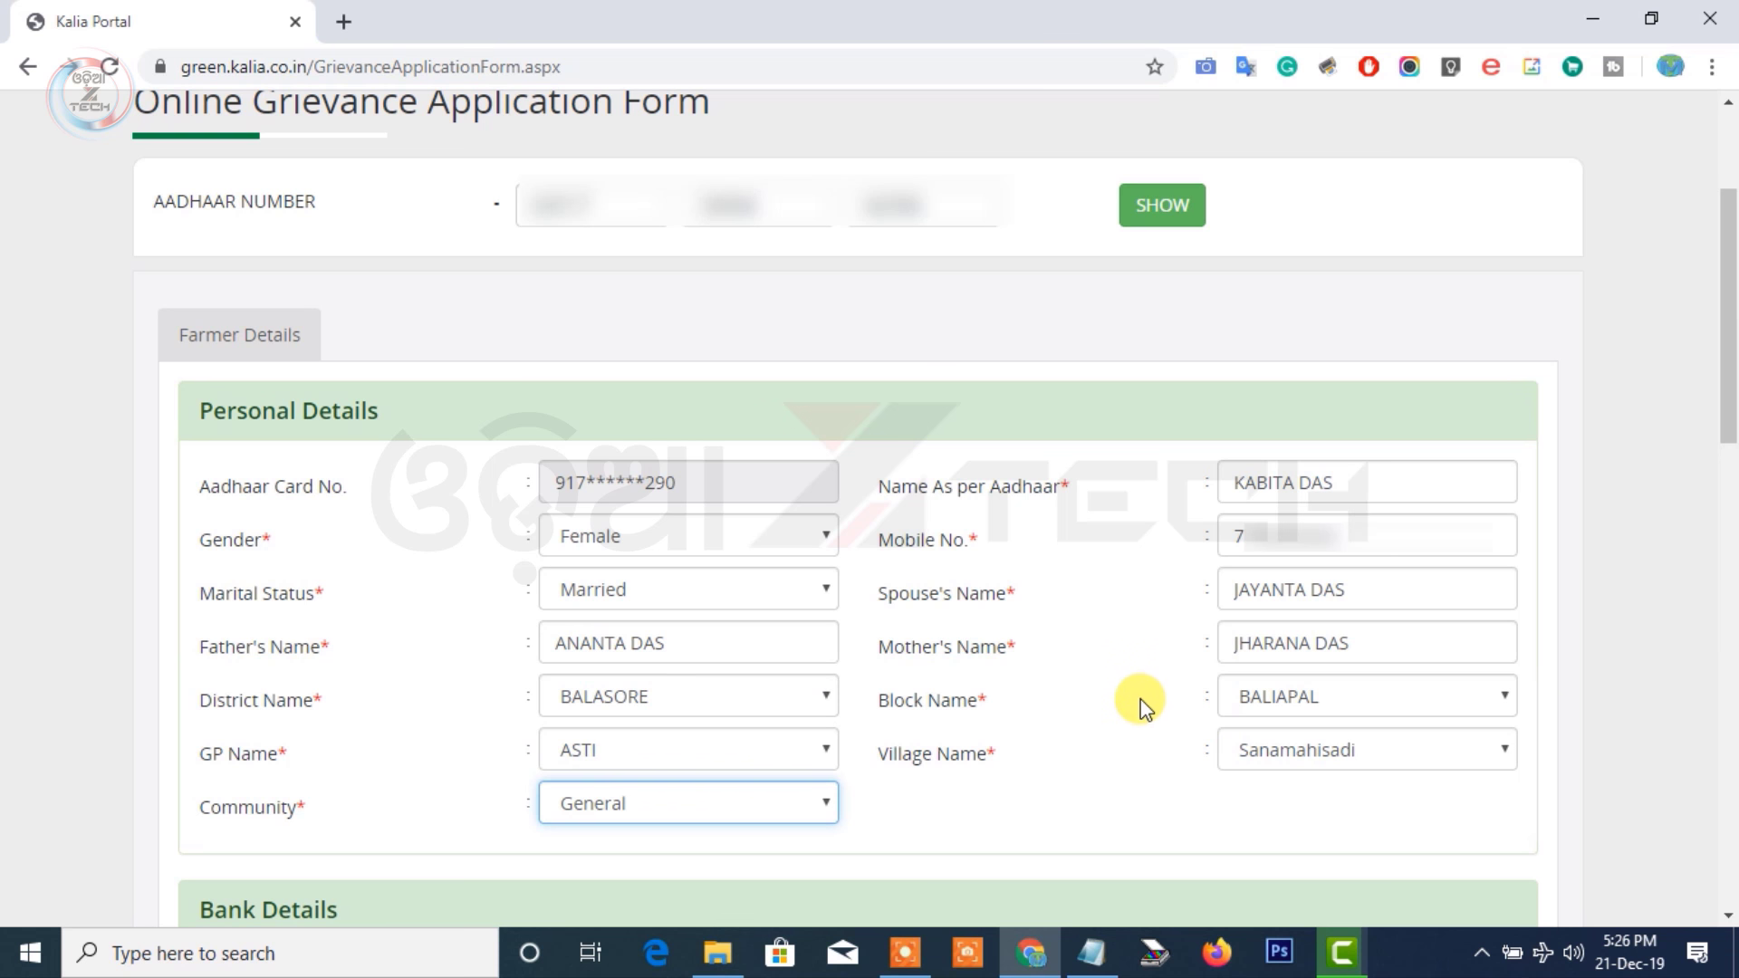
scroll(1143, 707, "down", 8)
Select CANARA BANK as the bank and BALIAPAL as the branch
scroll(1143, 707, "up", 1)
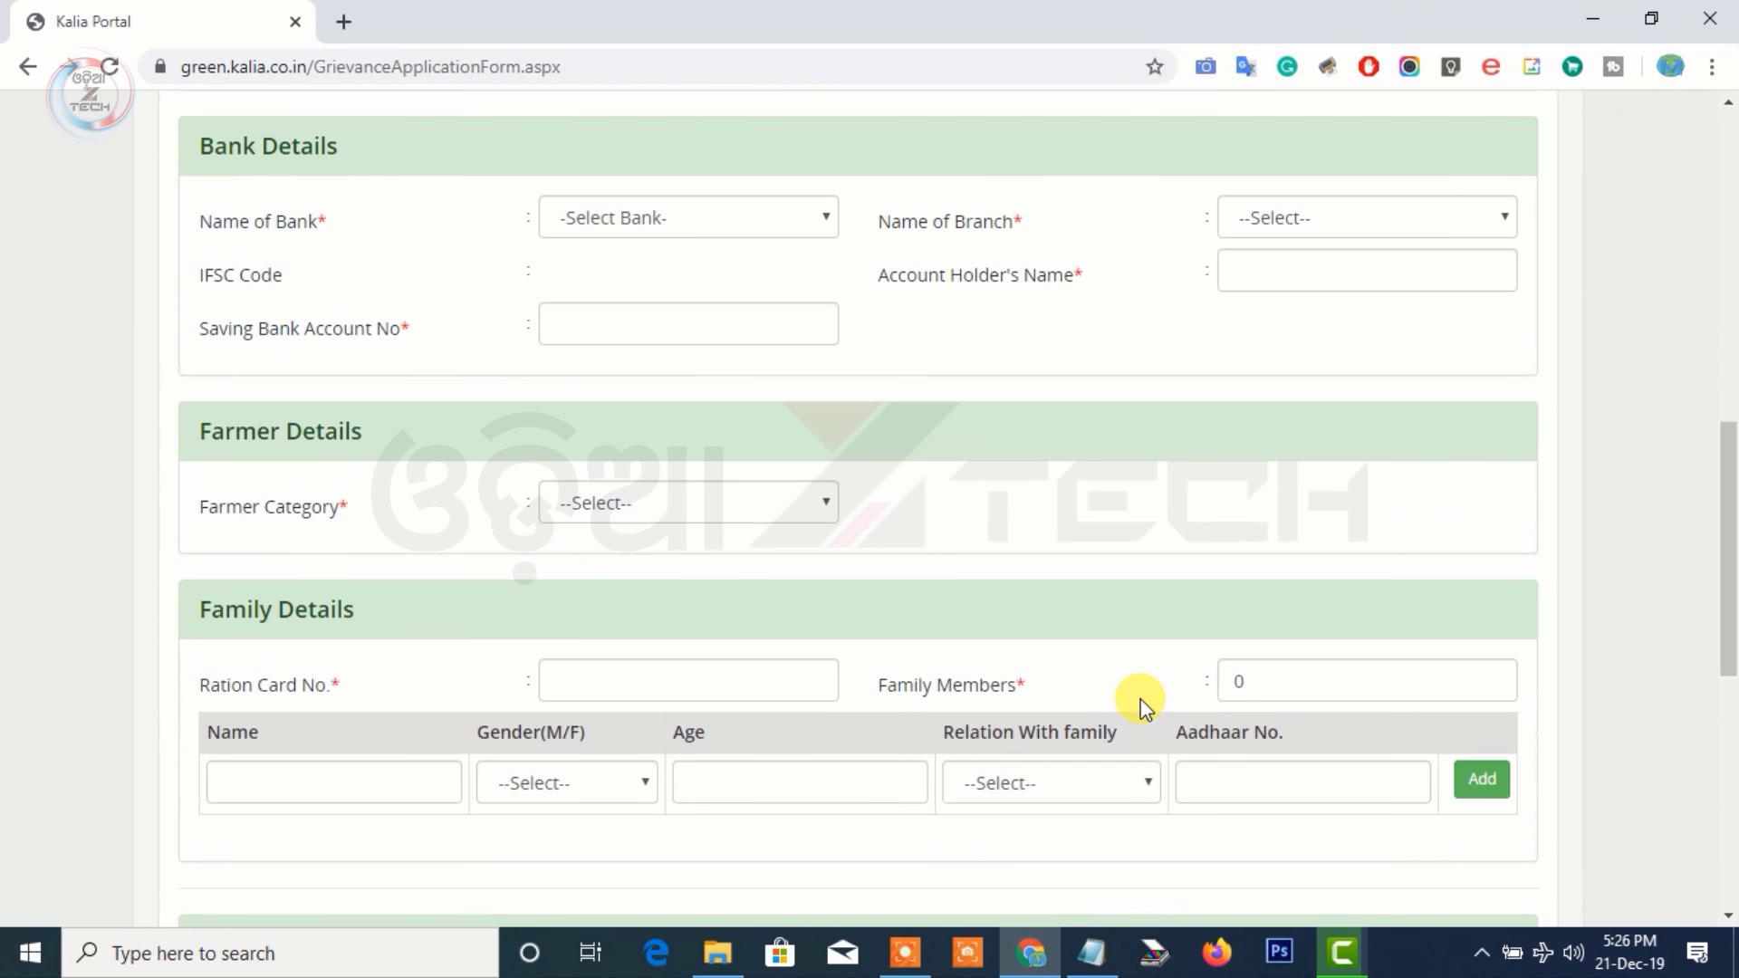
scroll(1137, 702, "up", 2)
left_click(669, 351)
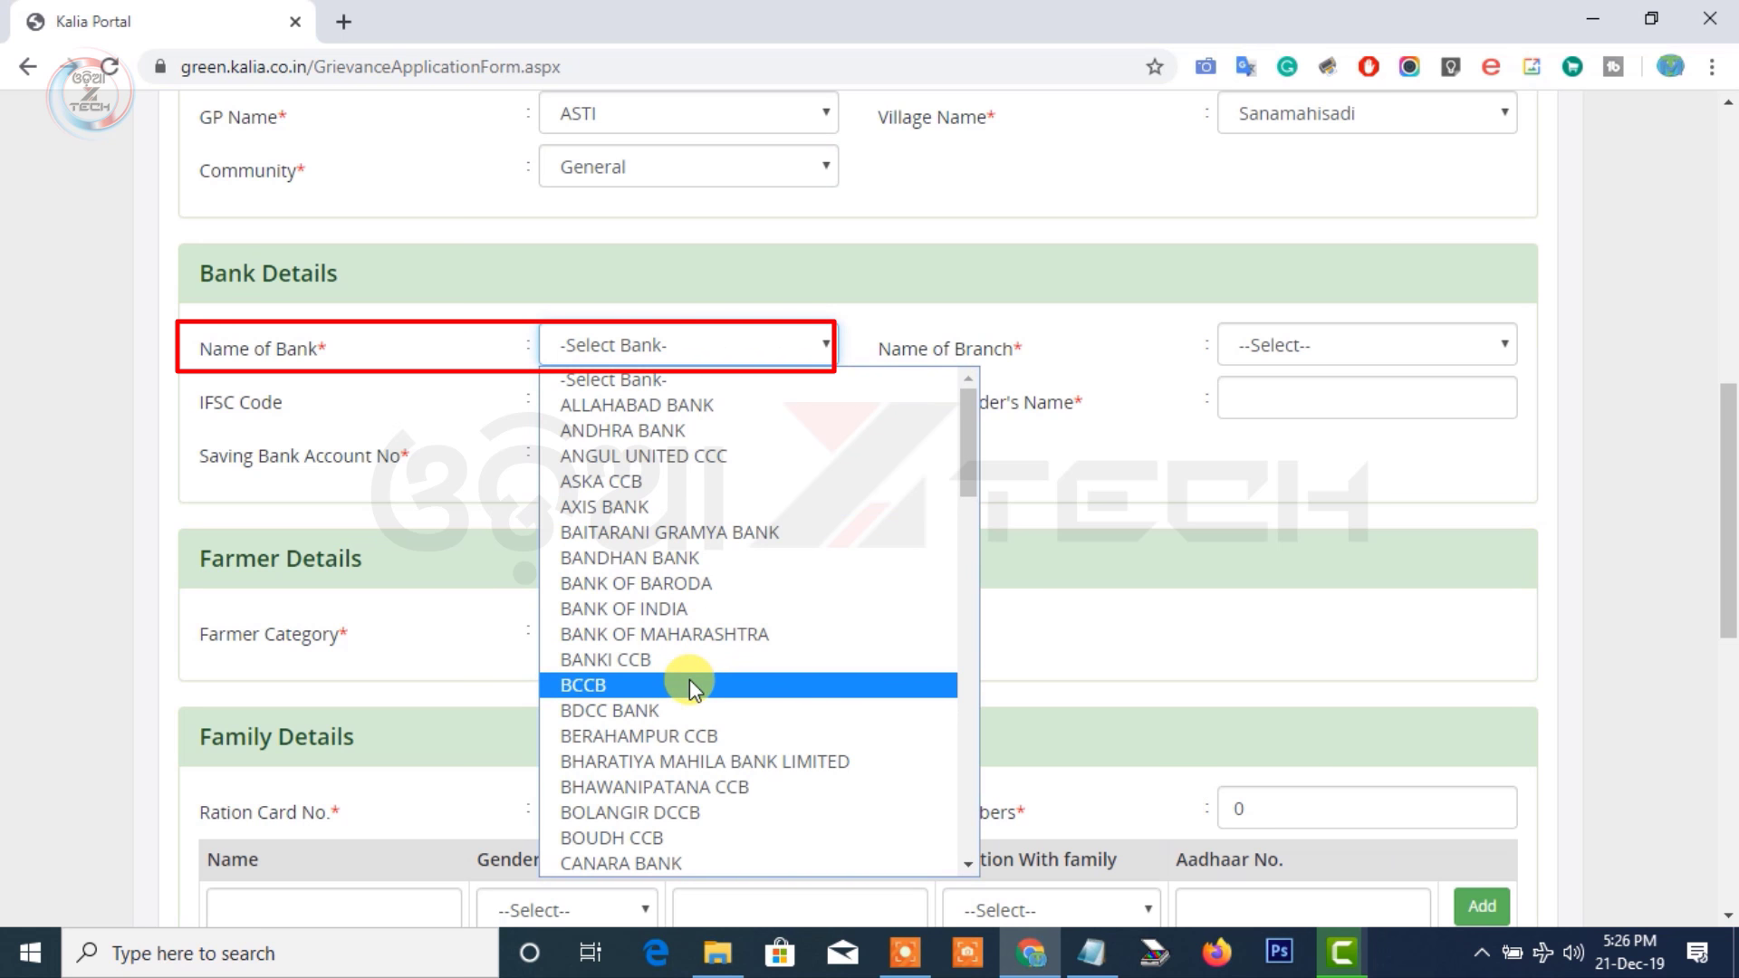
scroll(693, 686, "down", 3)
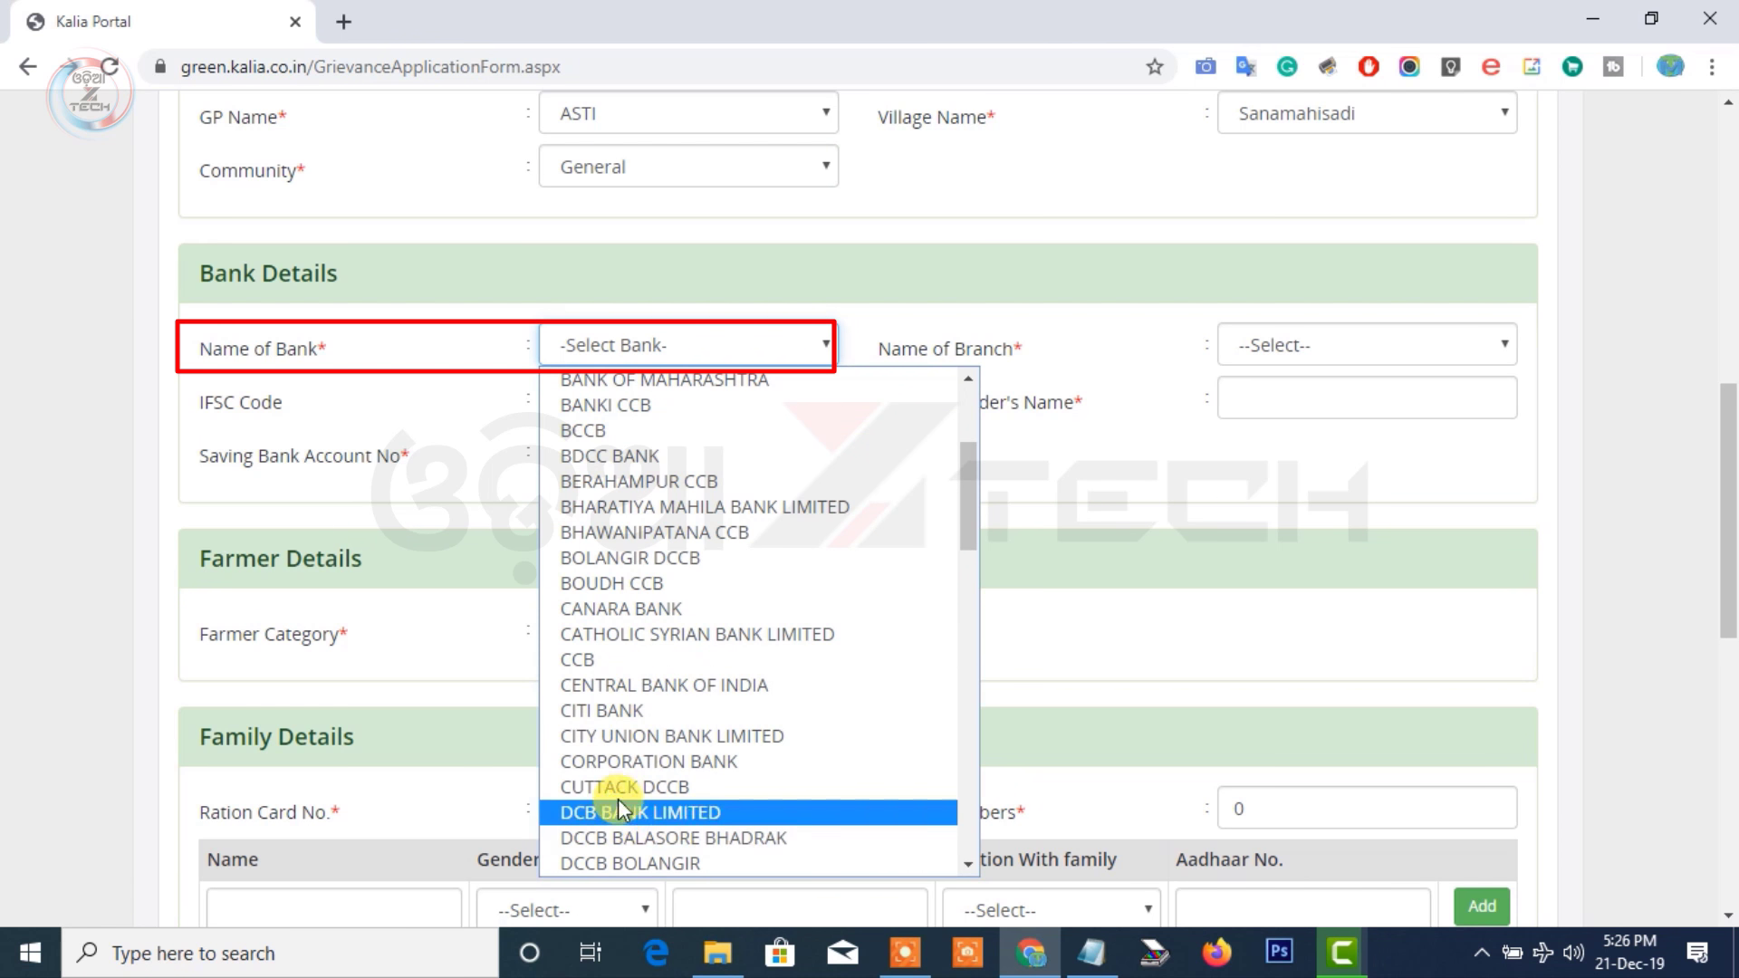
left_click(625, 609)
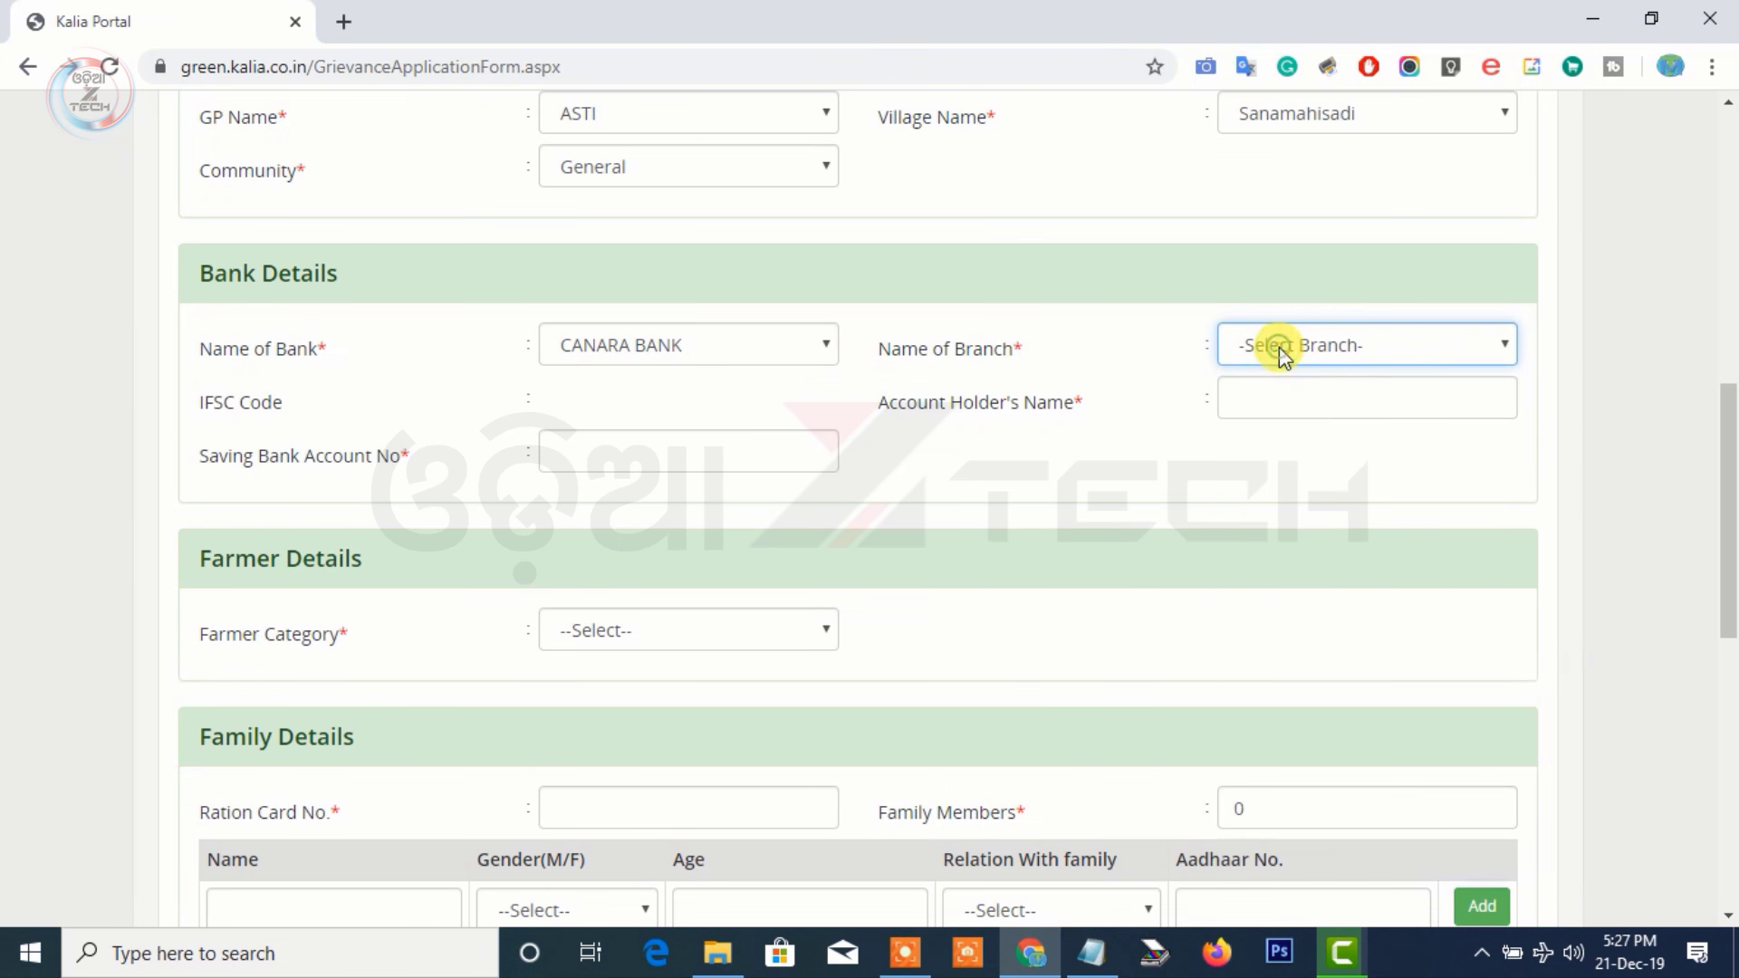
left_click(1279, 346)
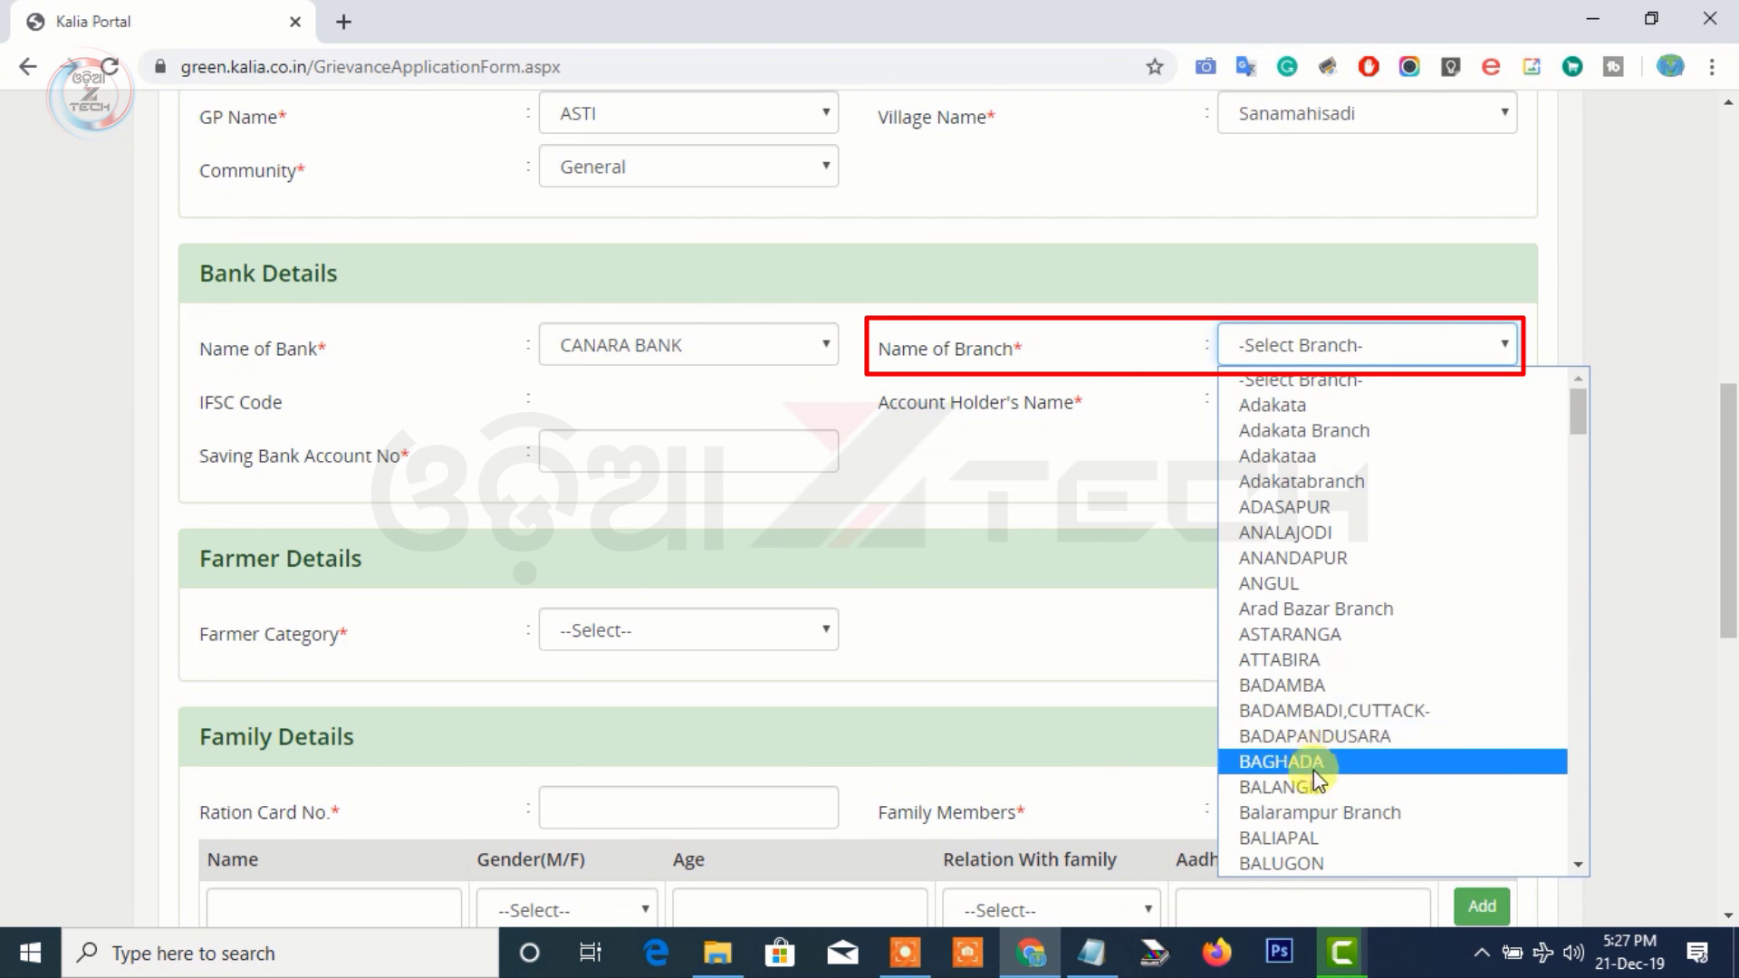
left_click(1304, 835)
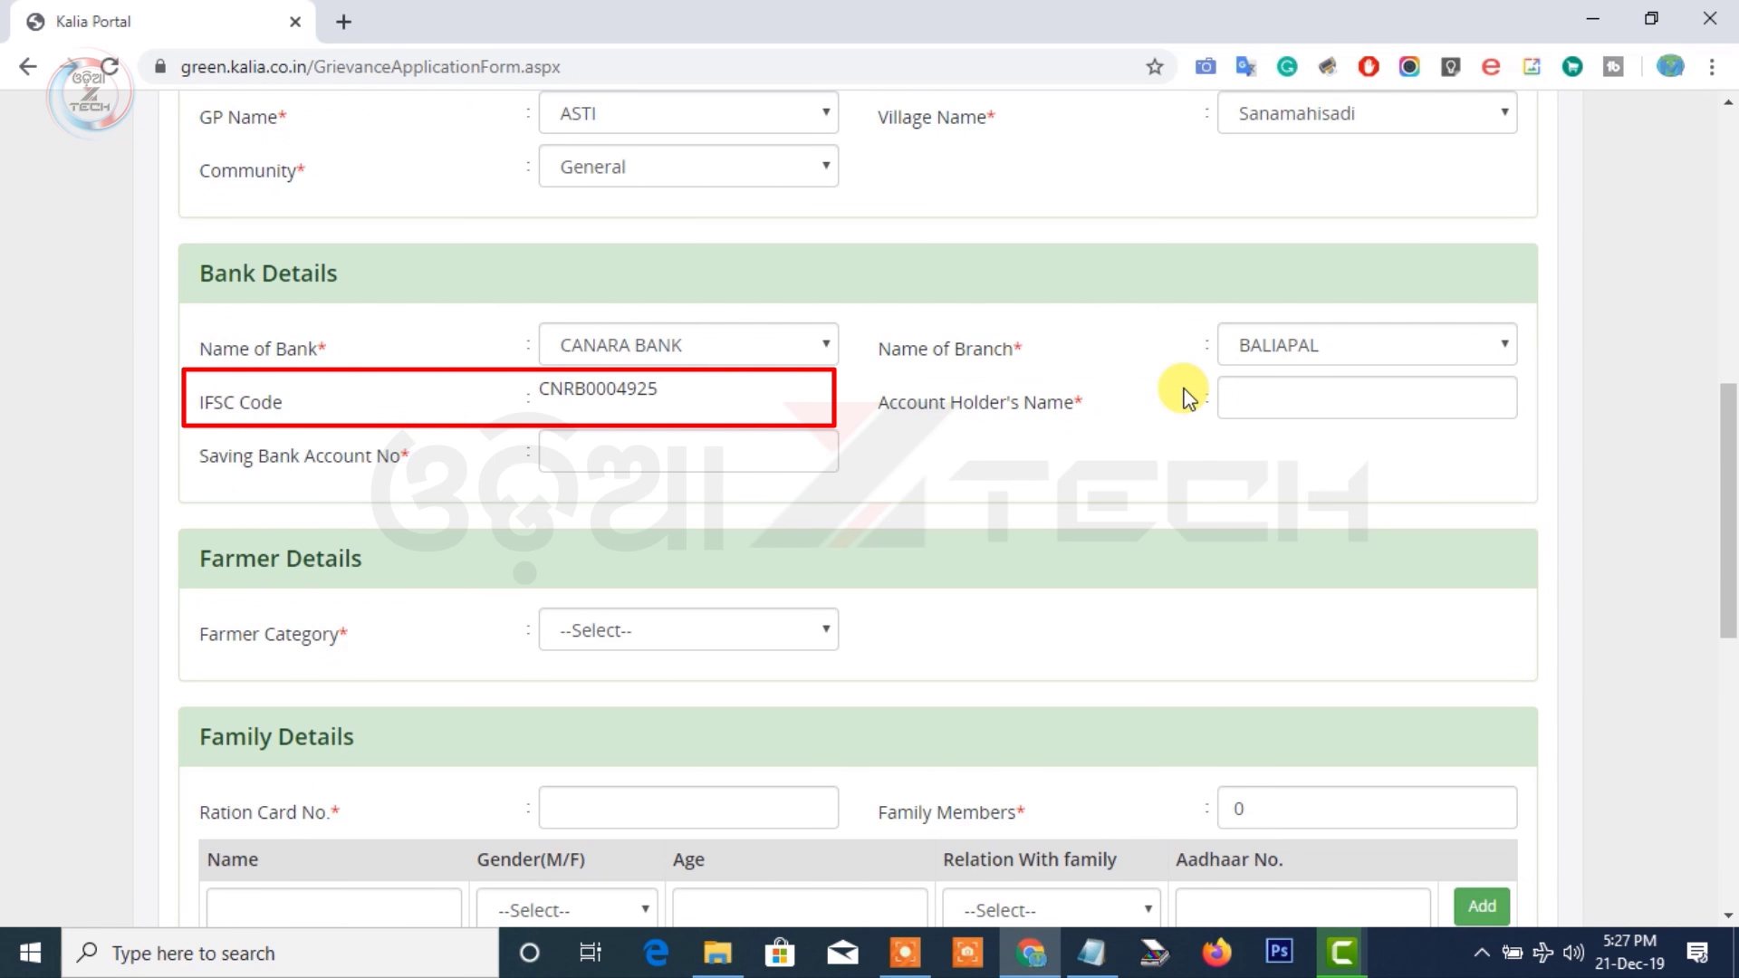
Enter the account holder's name and the savings bank account number
left_click(1287, 396)
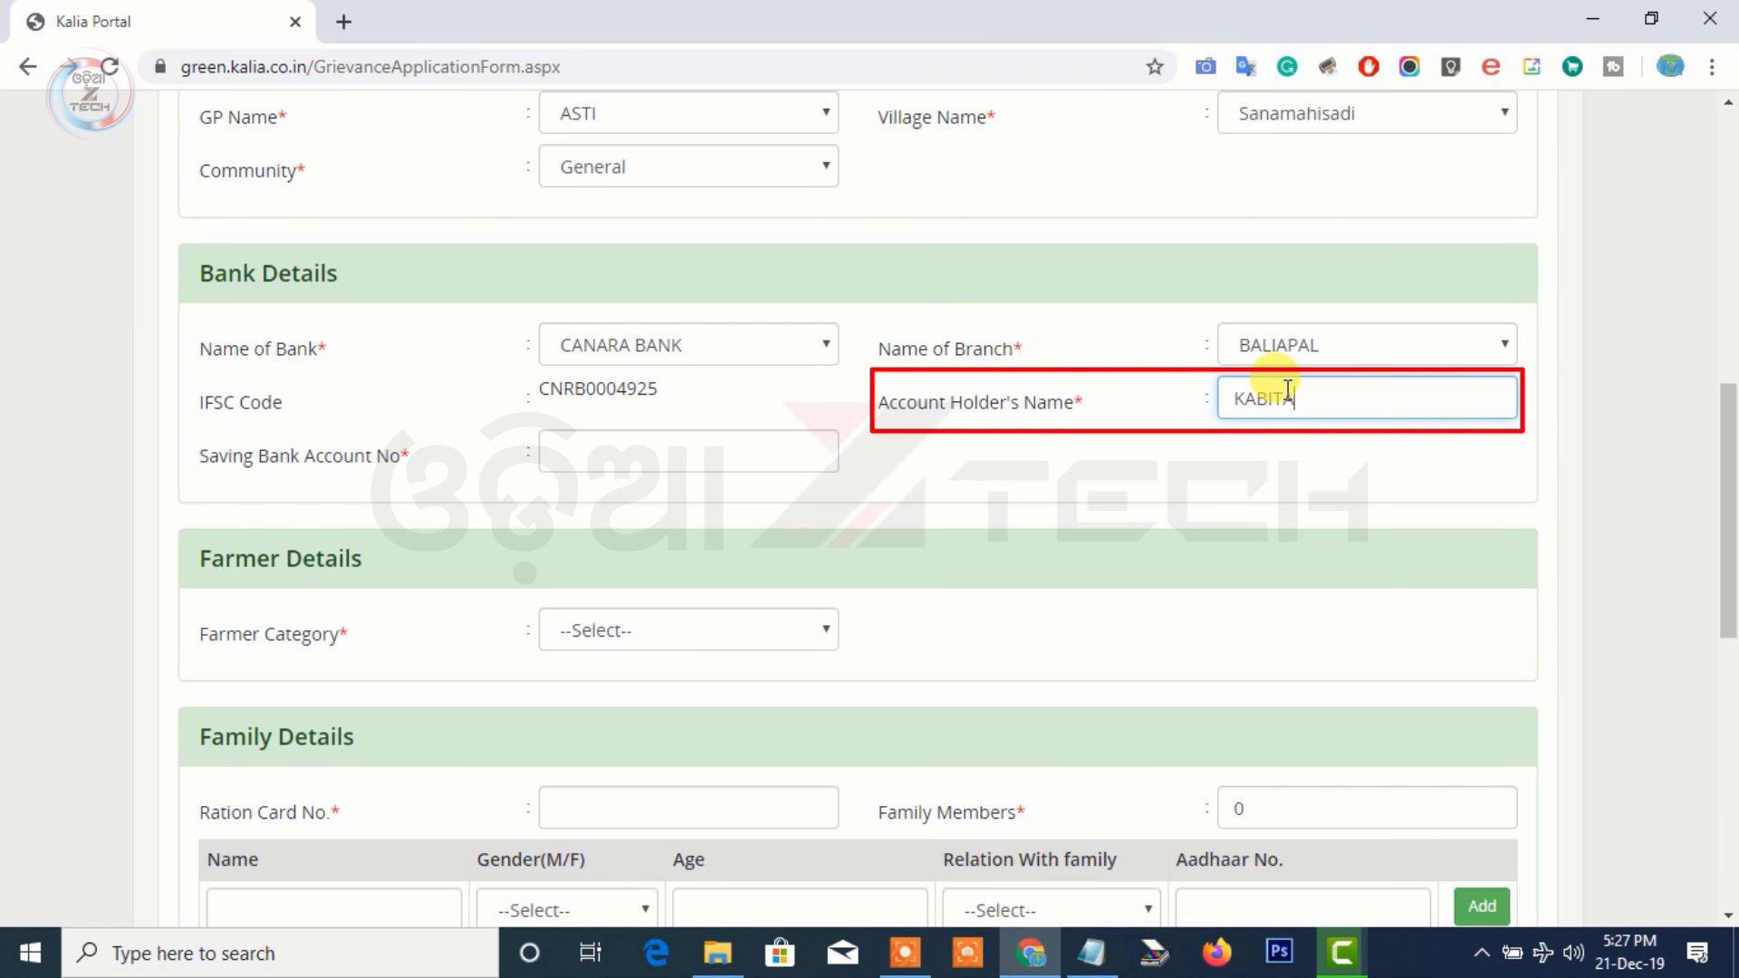
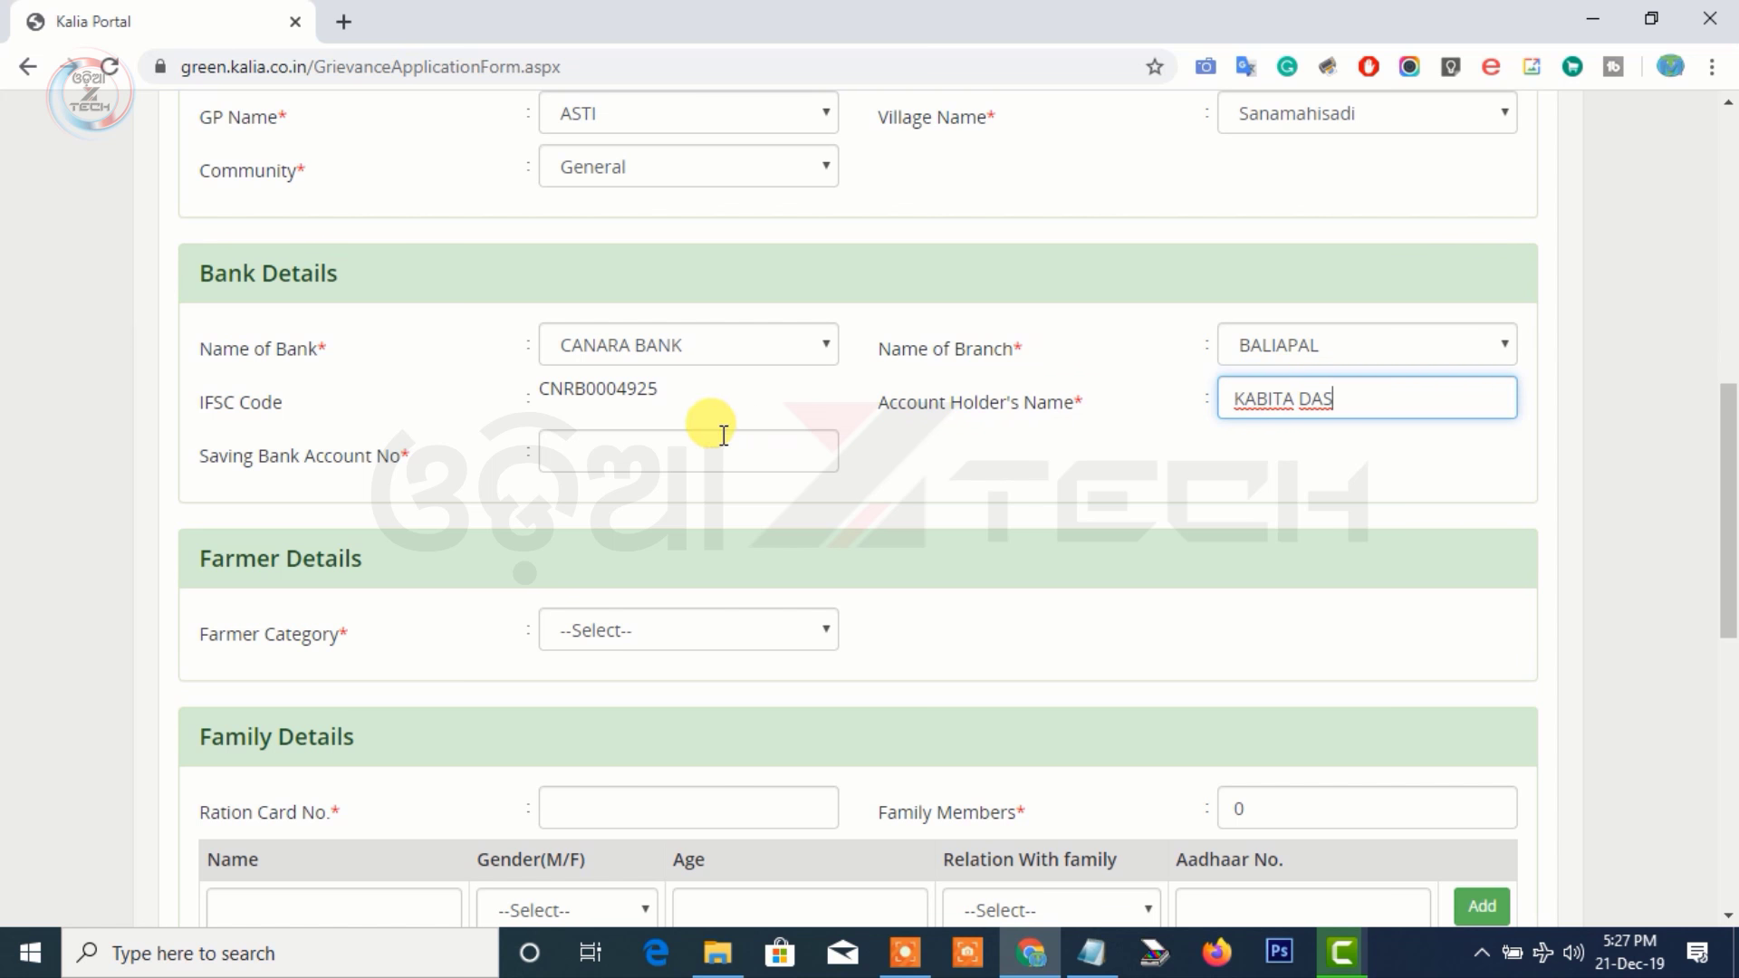
left_click(689, 450)
scroll(688, 450, "down", 1)
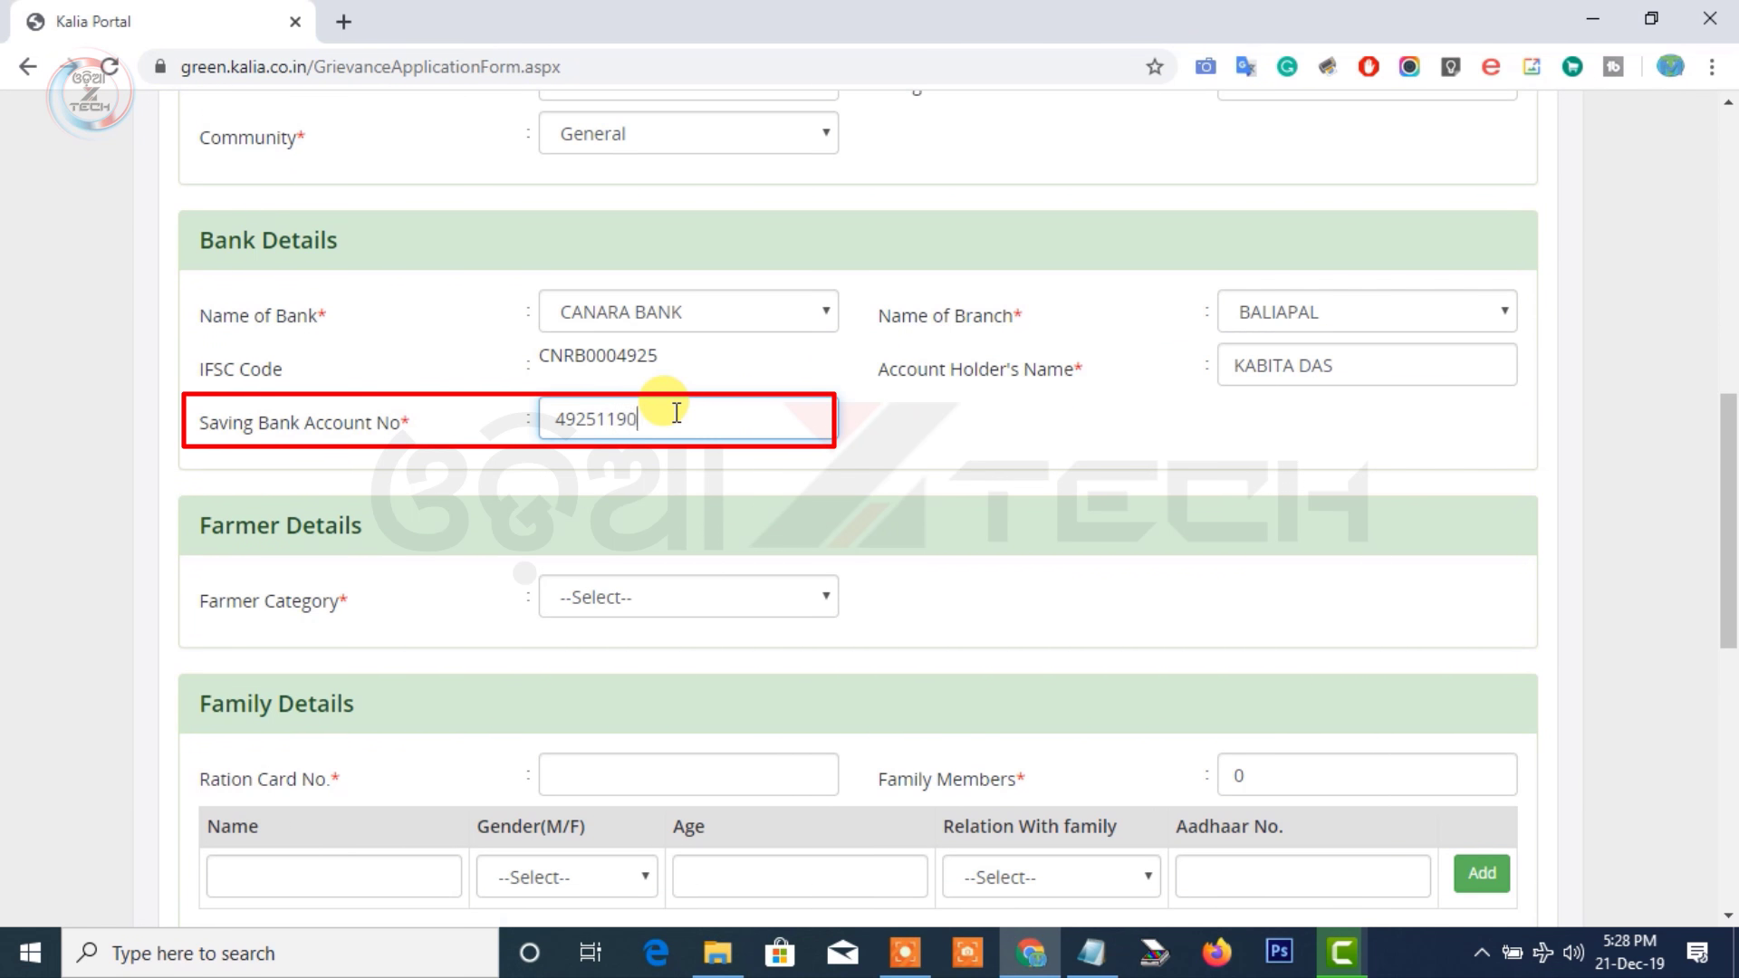
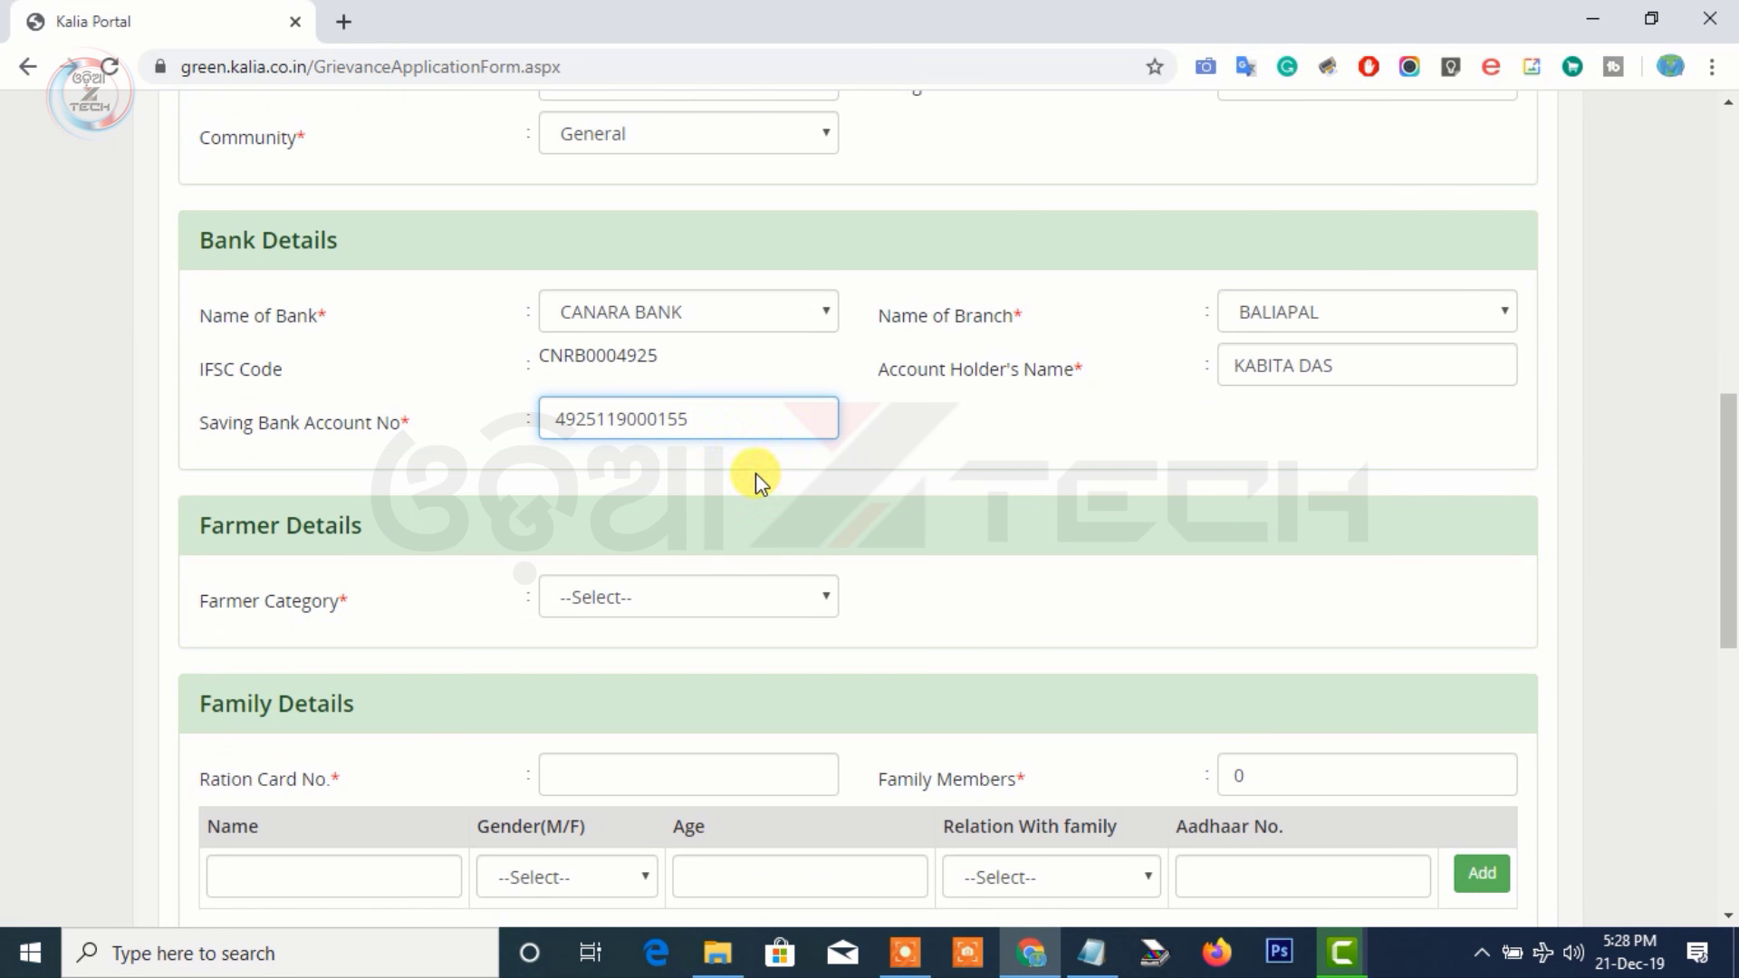
scroll(743, 493, "down", 1)
scroll(736, 513, "down", 1)
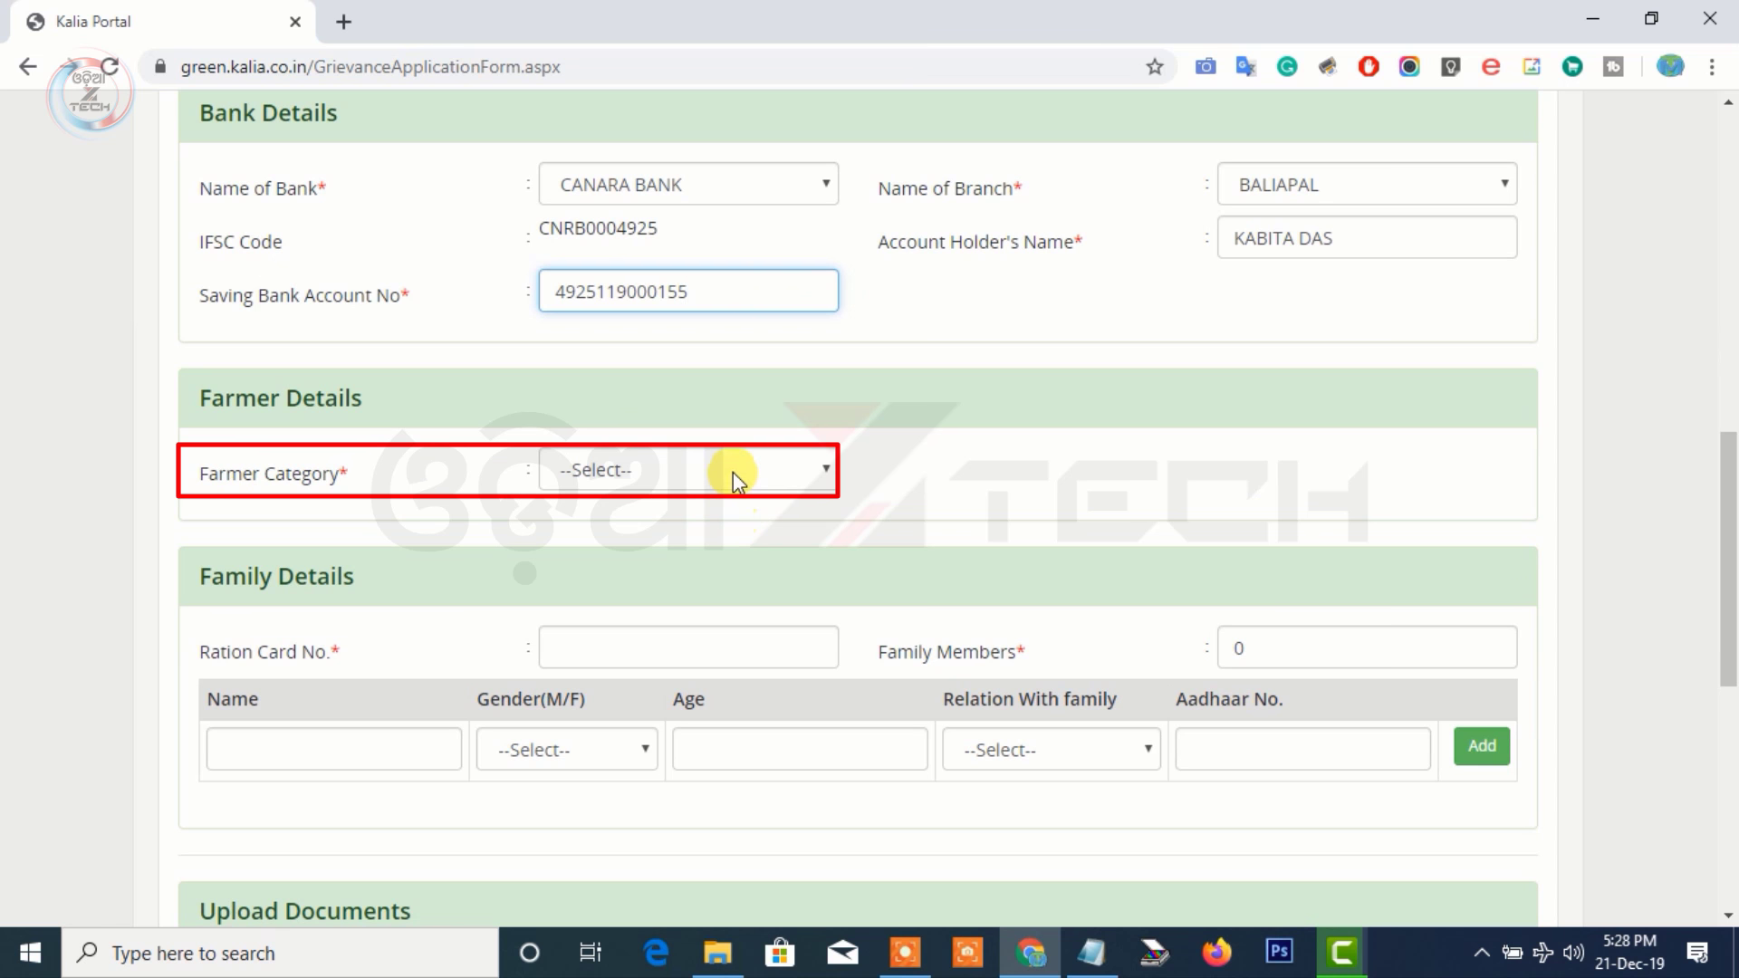
Set the farmer category to Small/Marginal
left_click(732, 471)
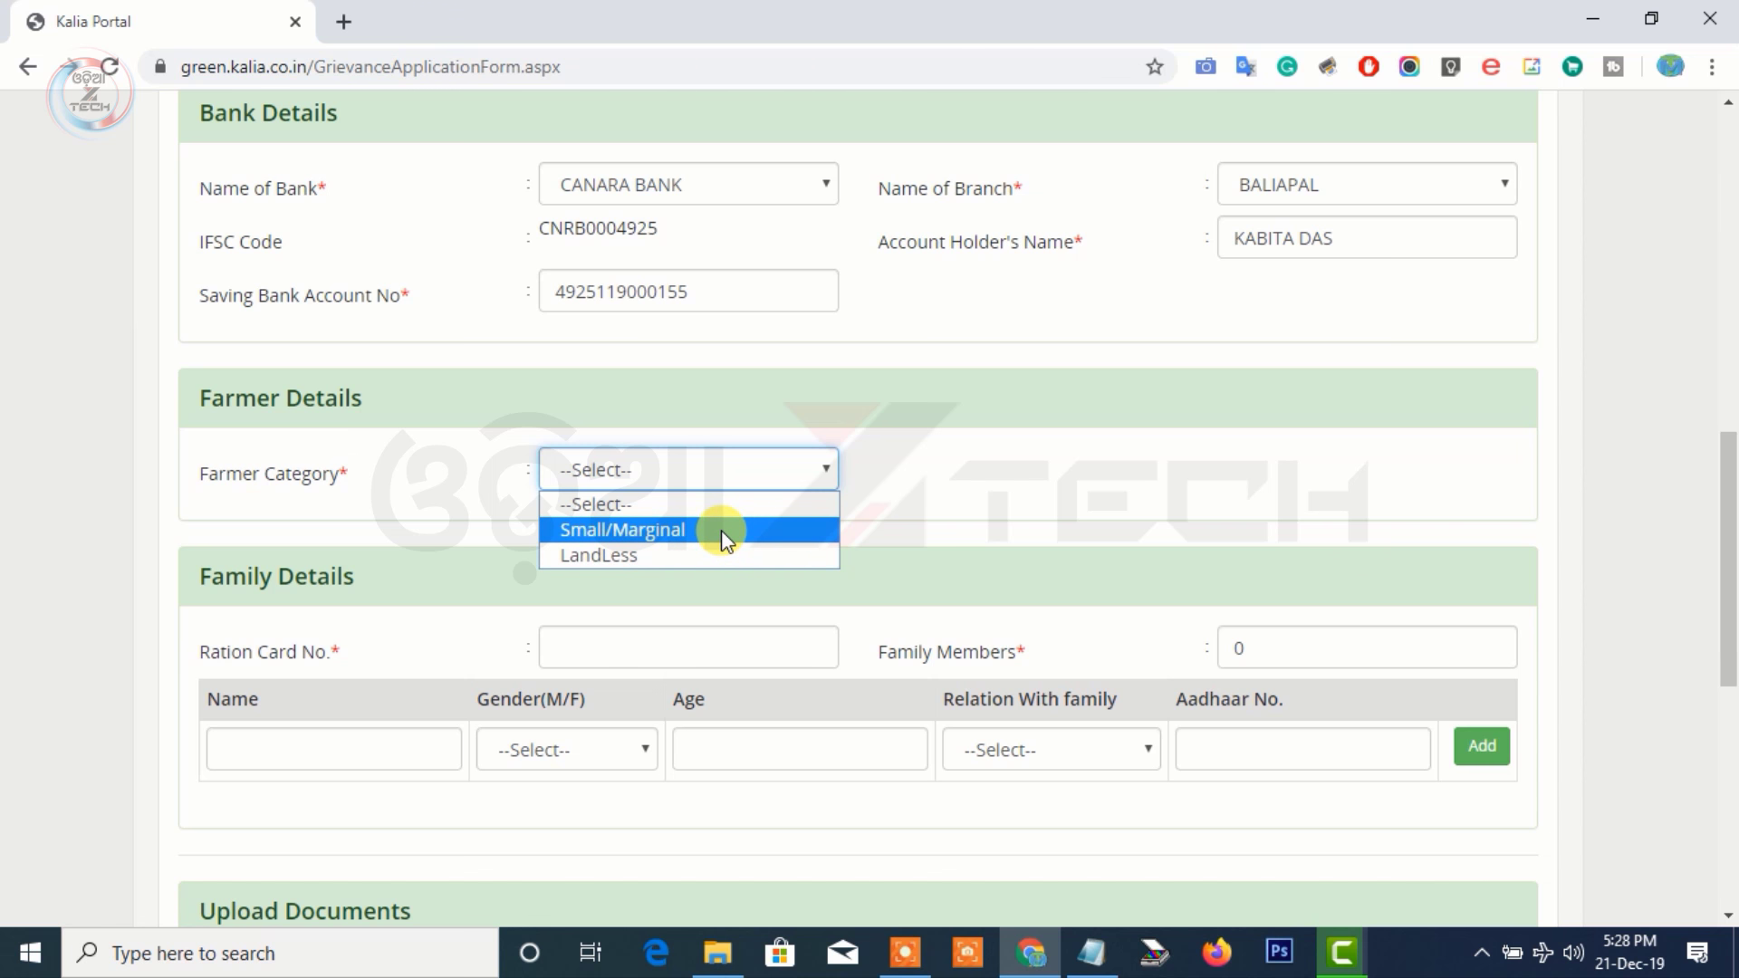
left_click(721, 530)
scroll(721, 529, "down", 10)
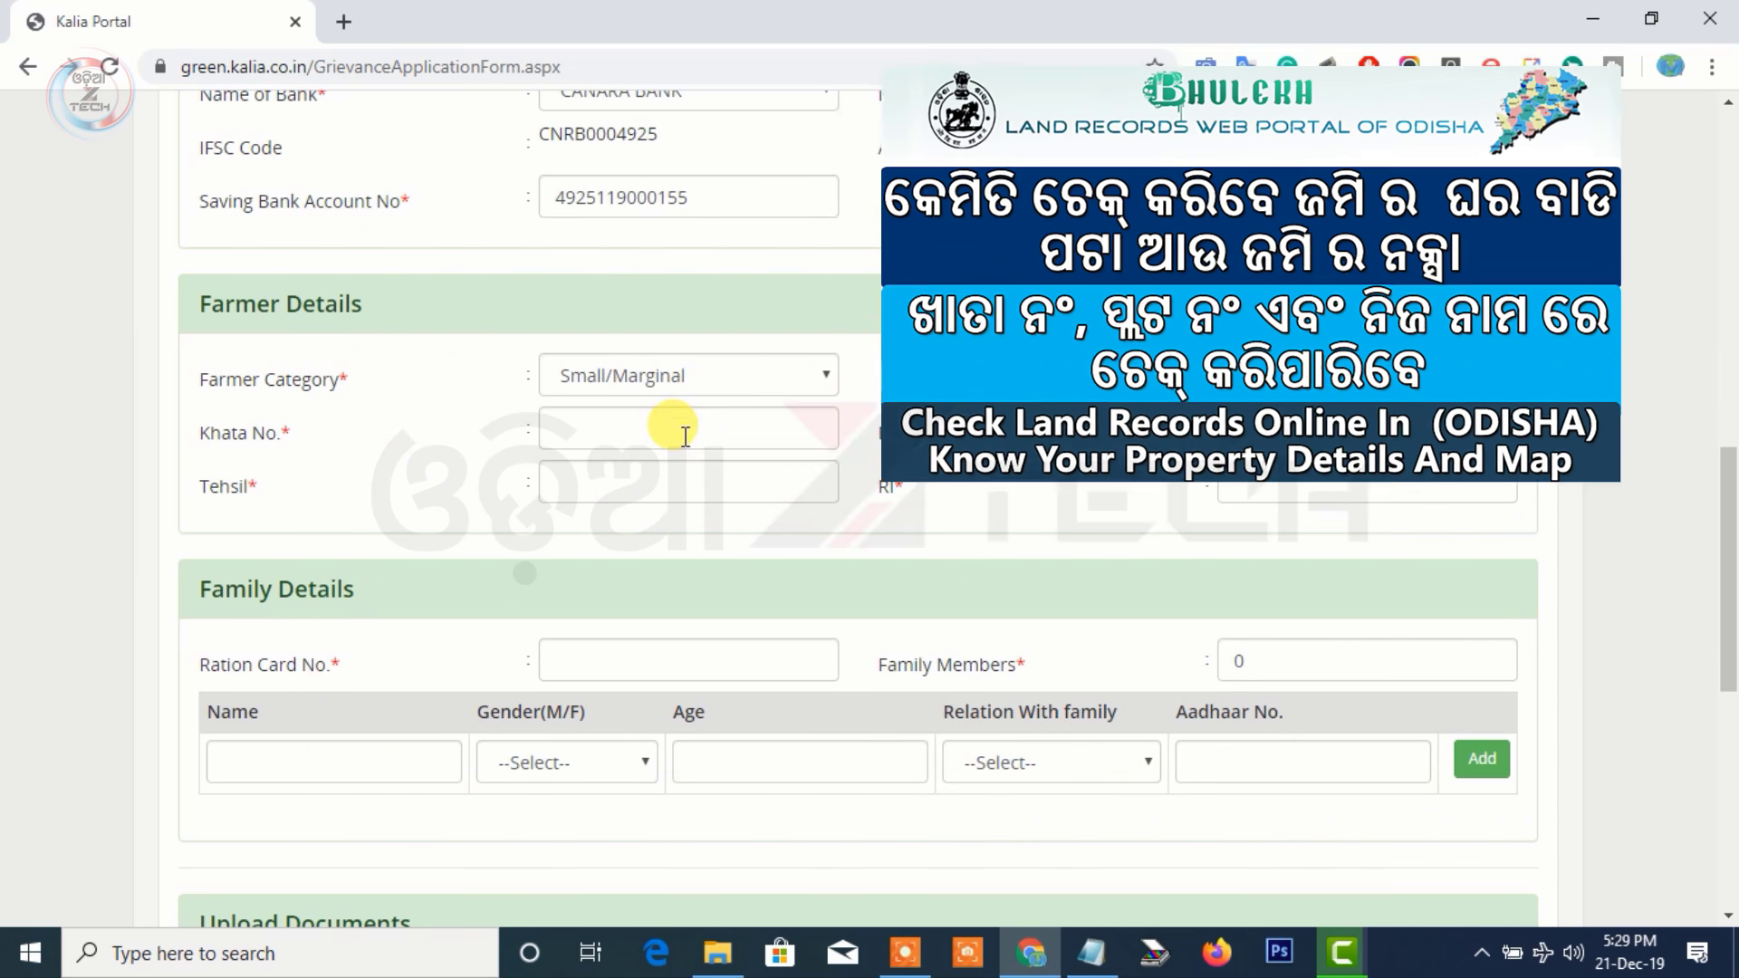
Enter land details: Khata 383/91, Plot 166, Tehsil BALIAPAL and RI BALIAPAL
left_click(686, 435)
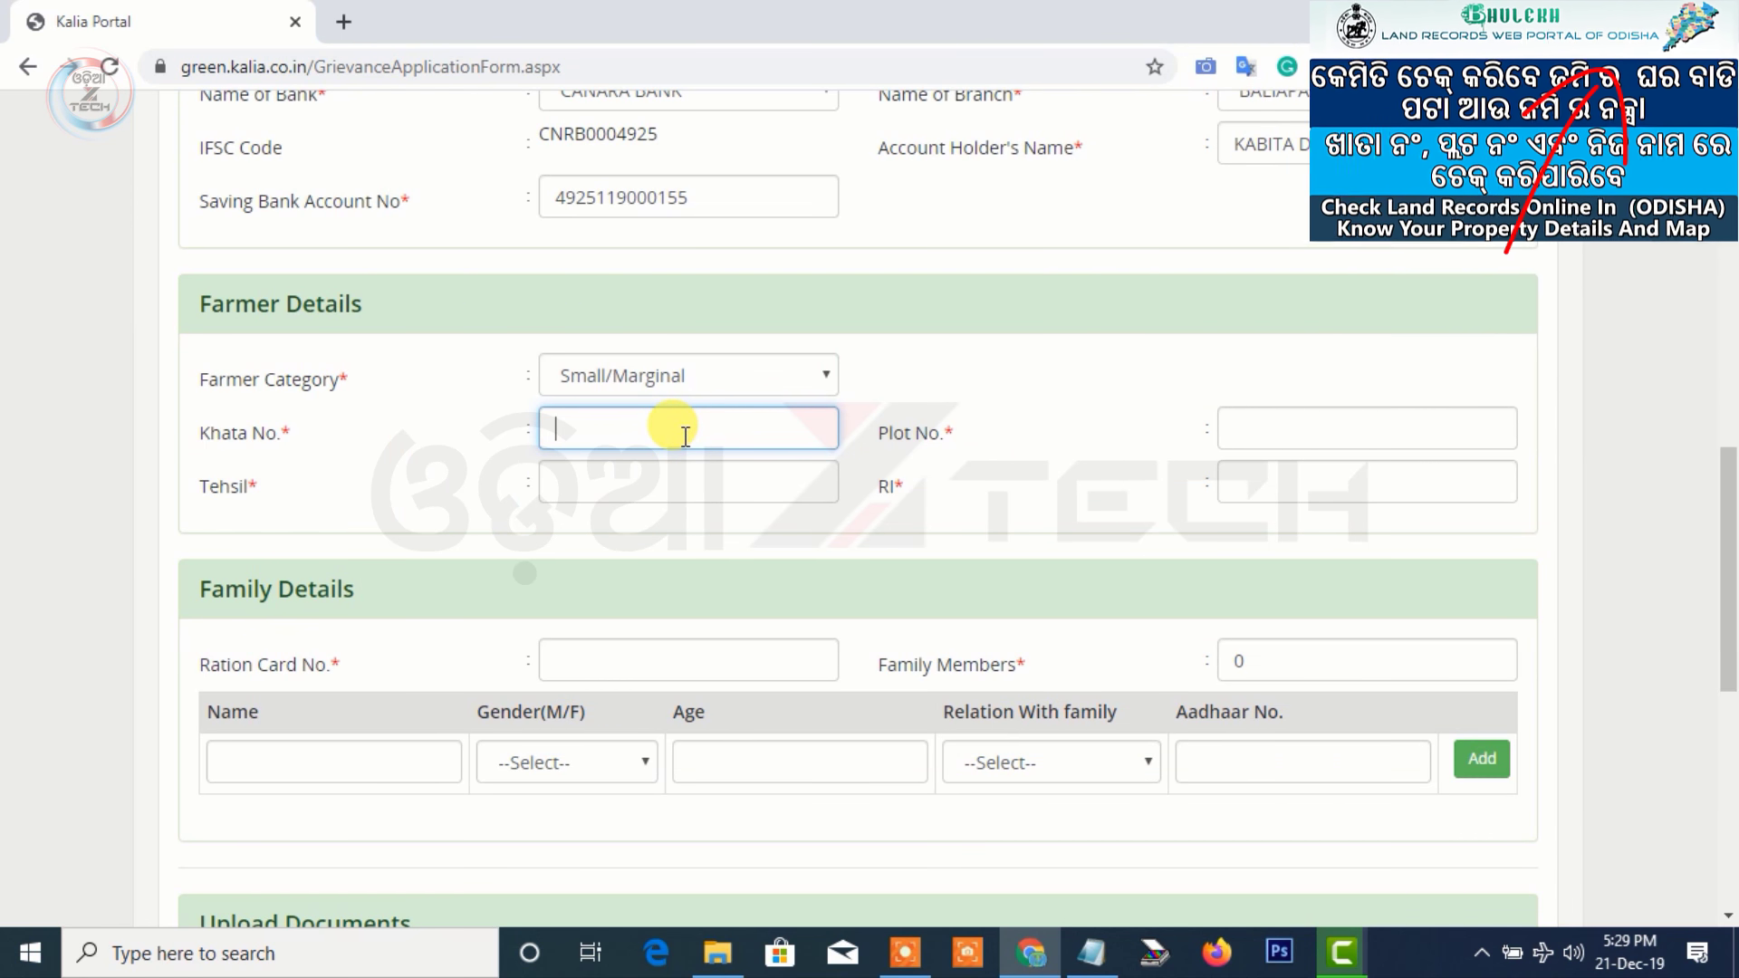
type("1383/91")
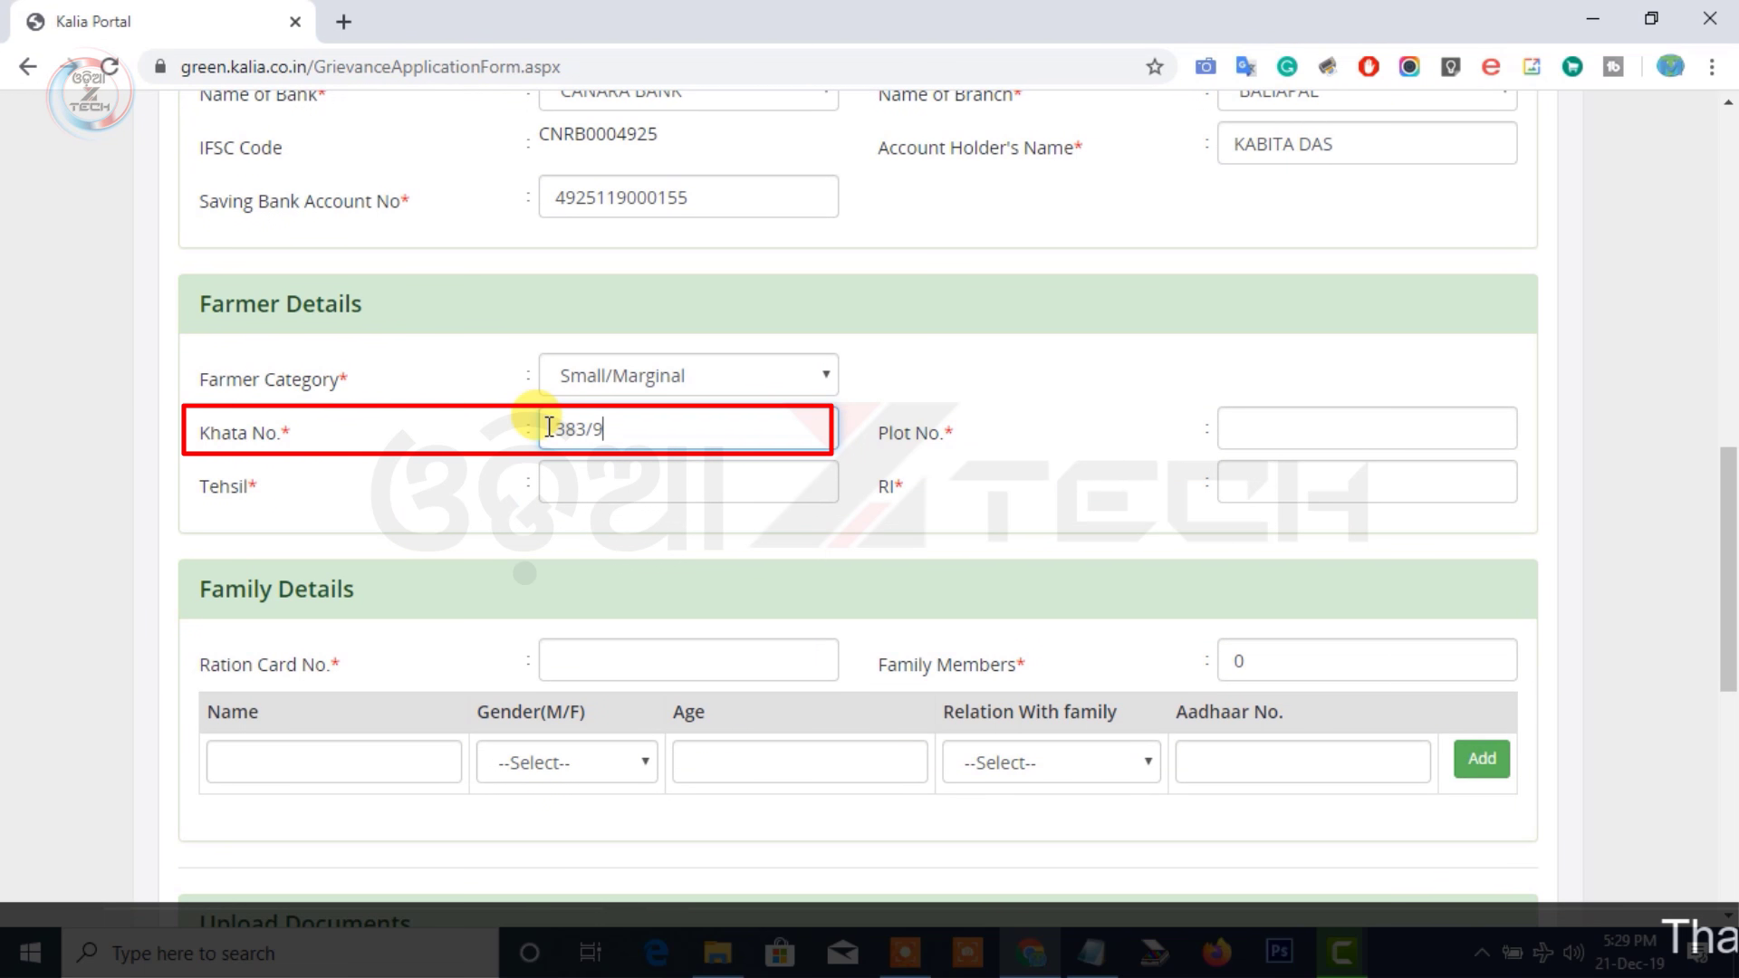
left_click(1318, 418)
type("166")
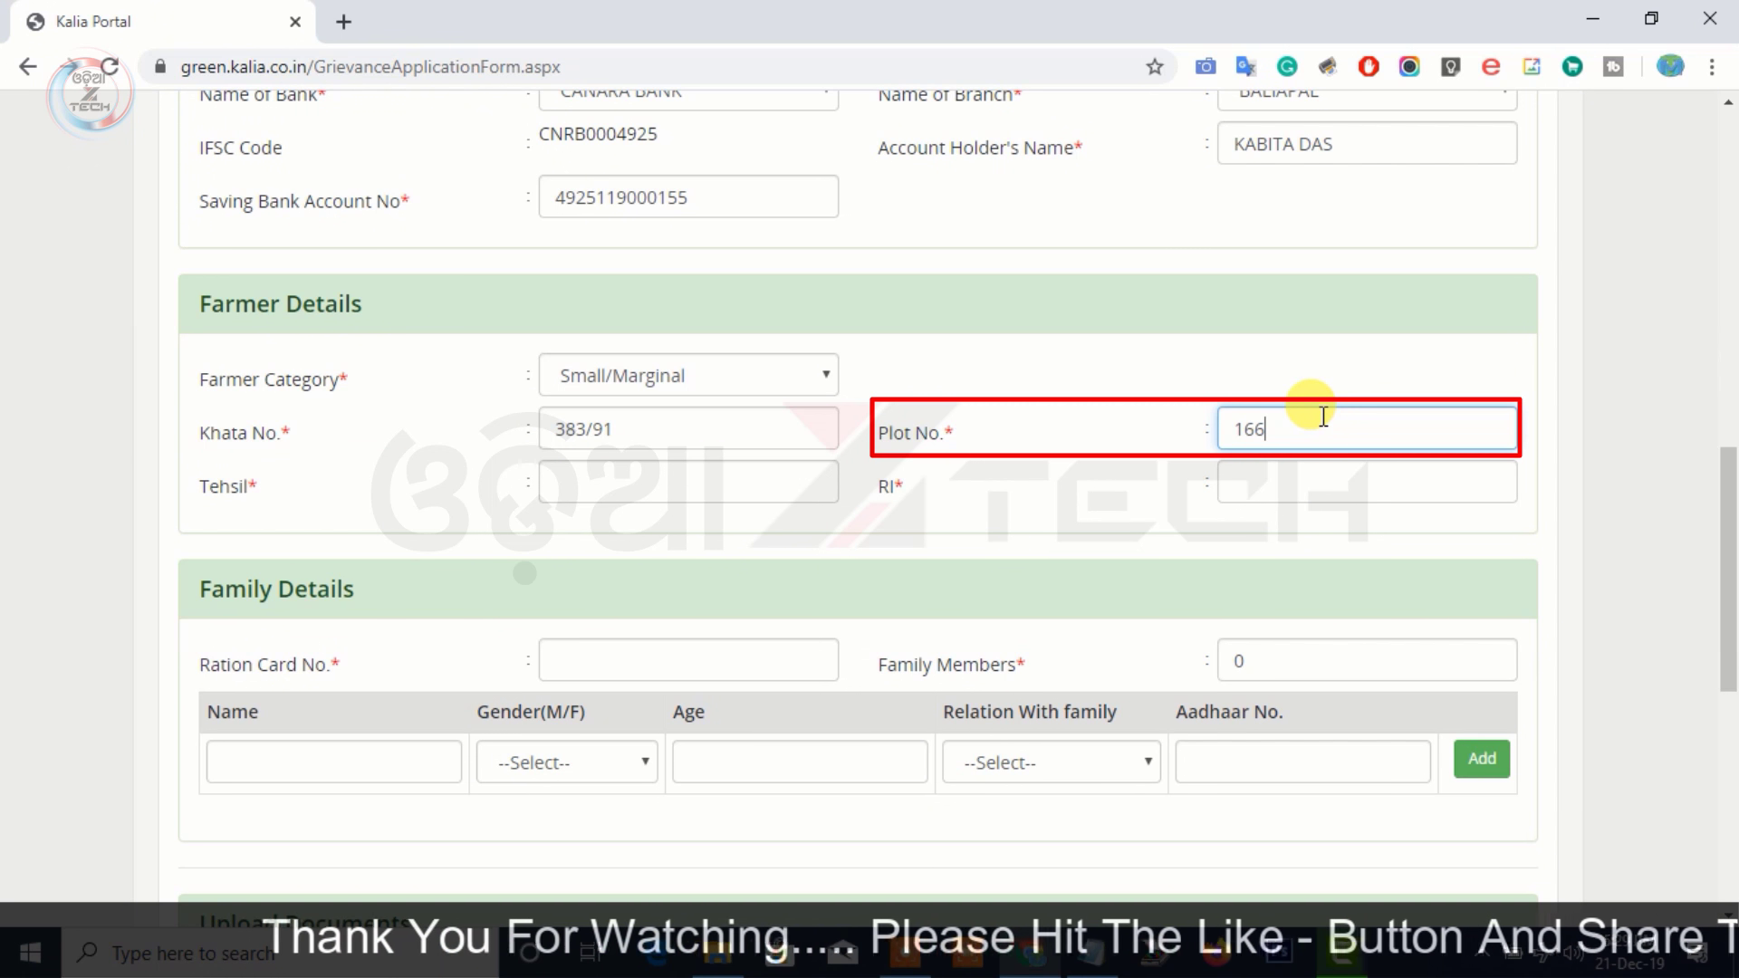
left_click(591, 486)
type("BALIAPAL")
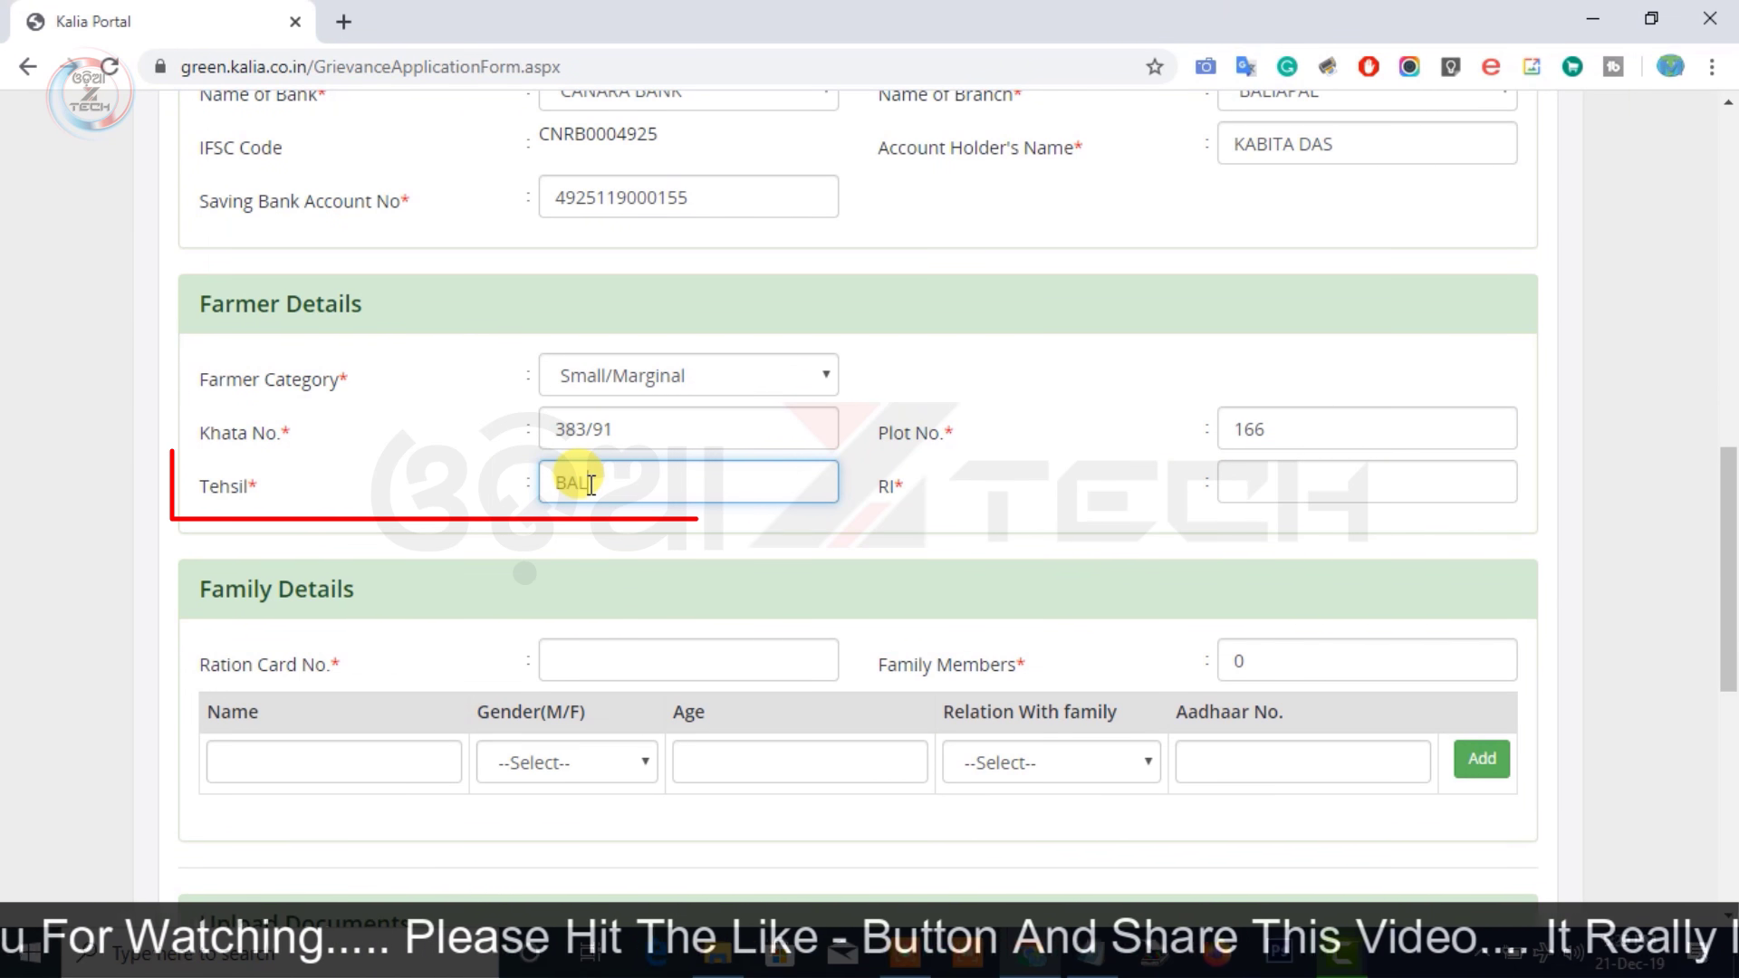
left_click(1228, 479)
type("BALIAPAL")
scroll(1228, 496, "down", 4)
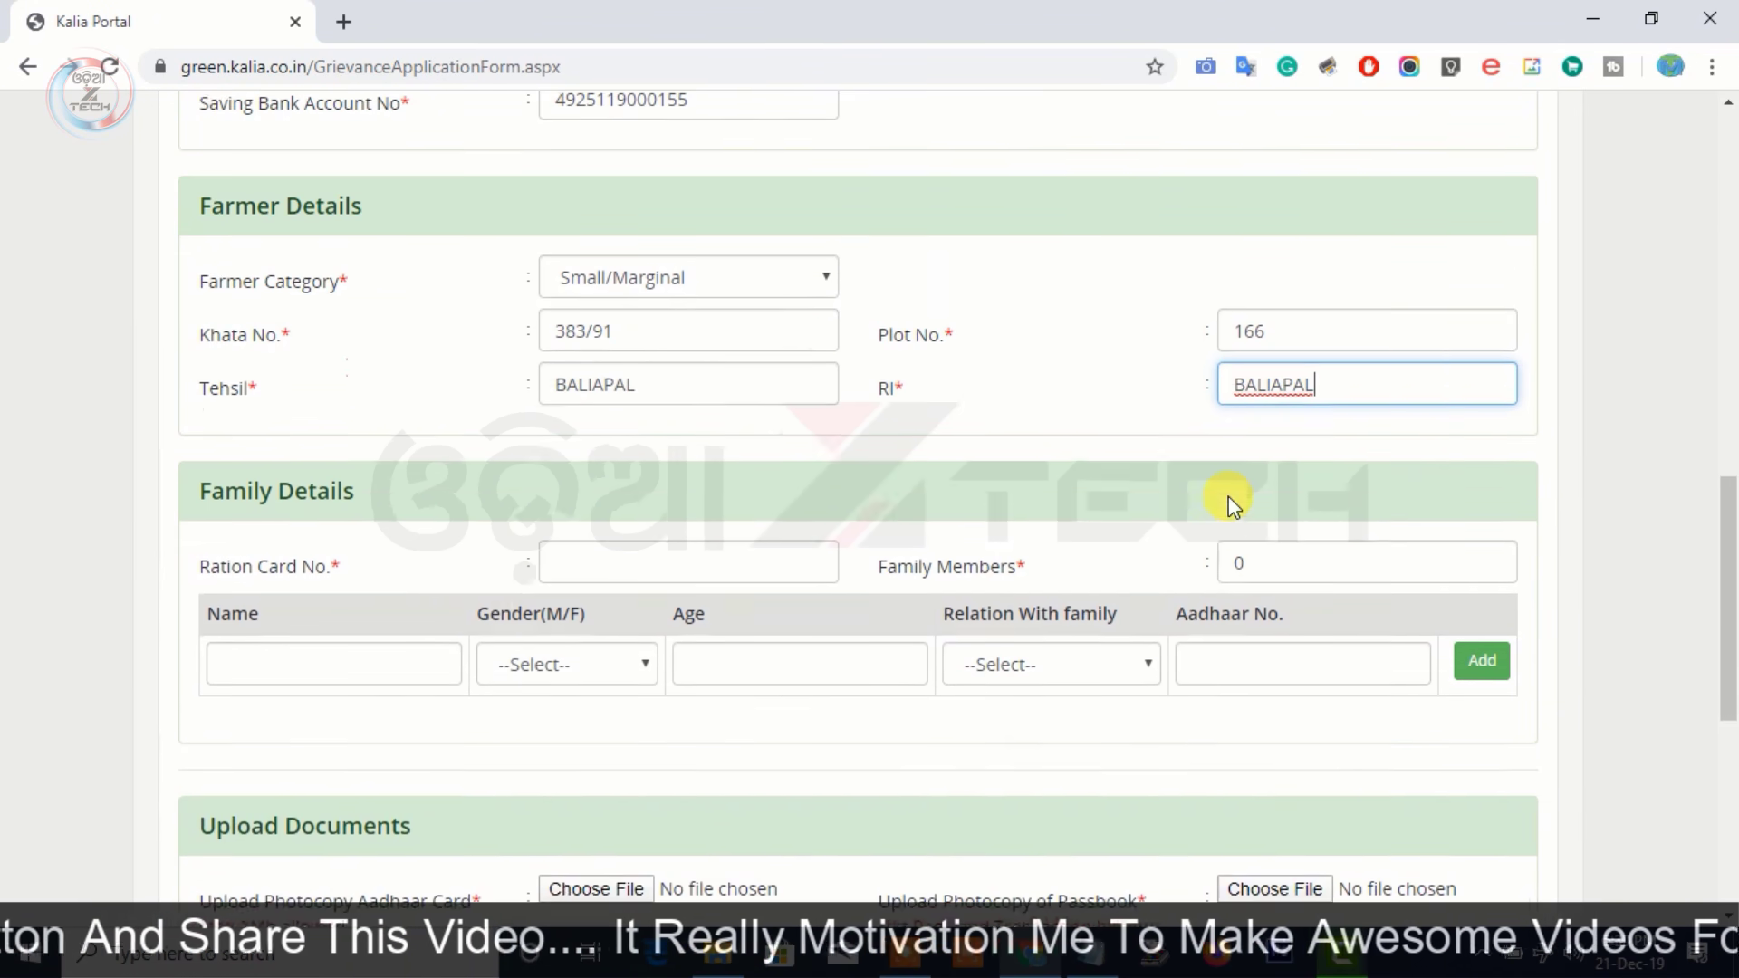
Enter the ration card number and change the family member count to 3
left_click(629, 273)
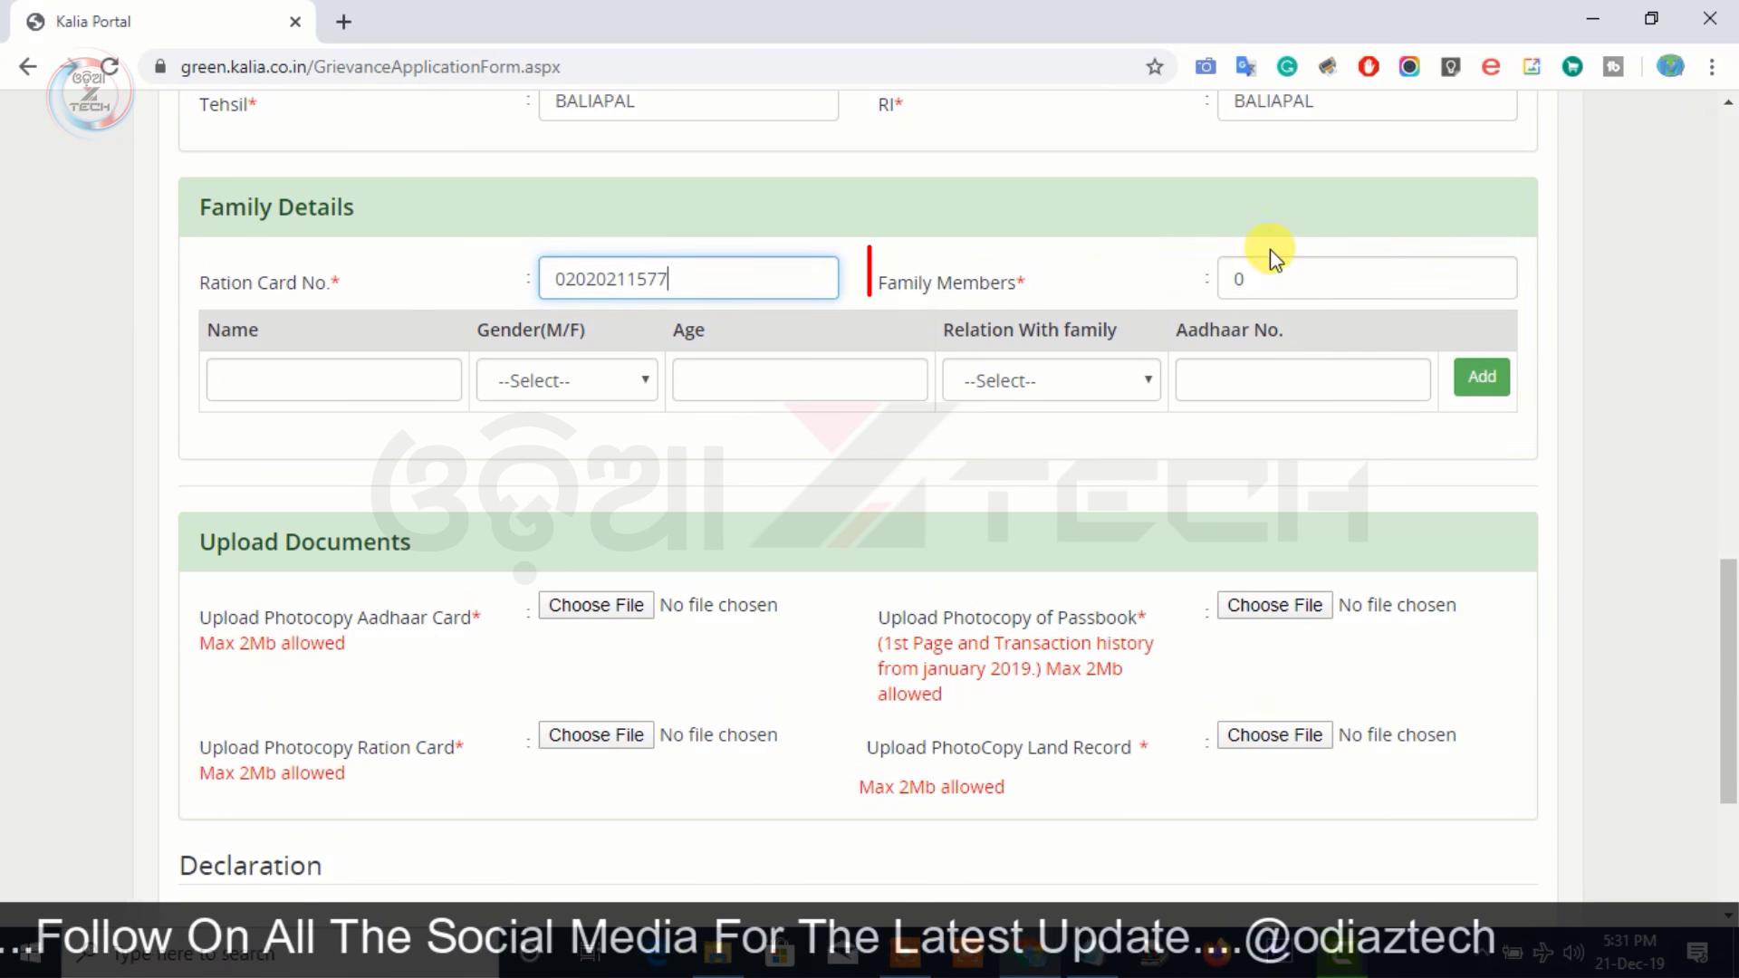
double_click(1213, 279)
type("3")
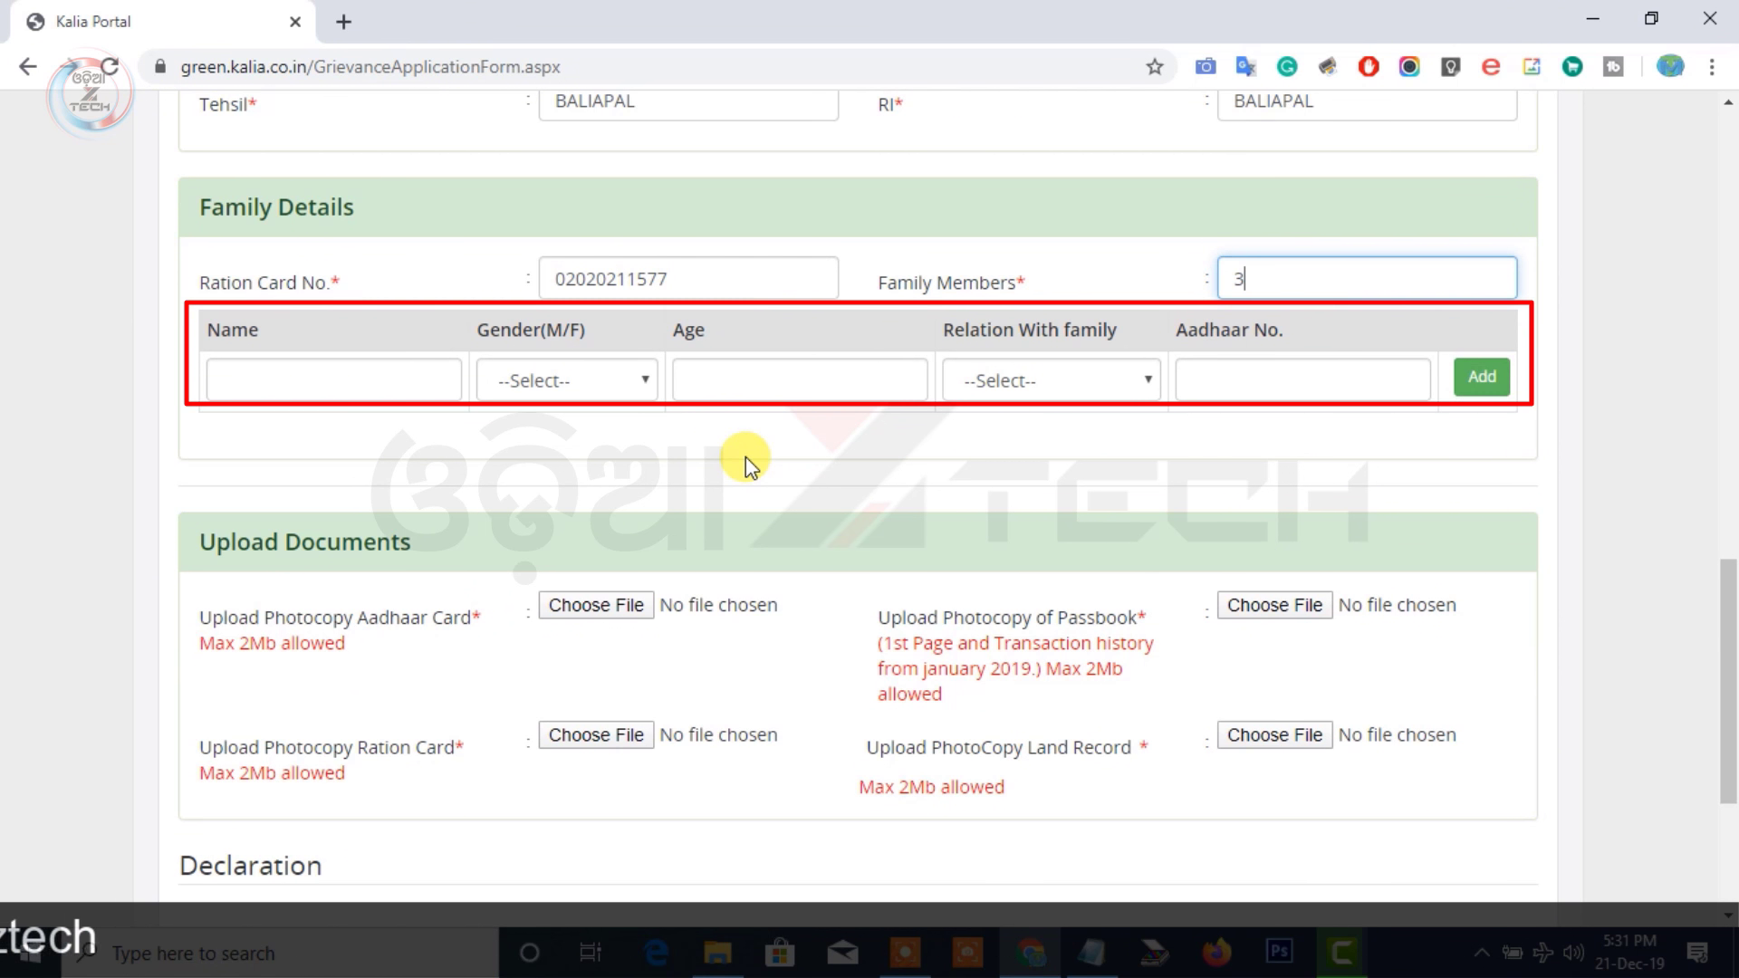
Add the applicant as a Female, 27, Wife family member with her Aadhaar number
left_click(294, 380)
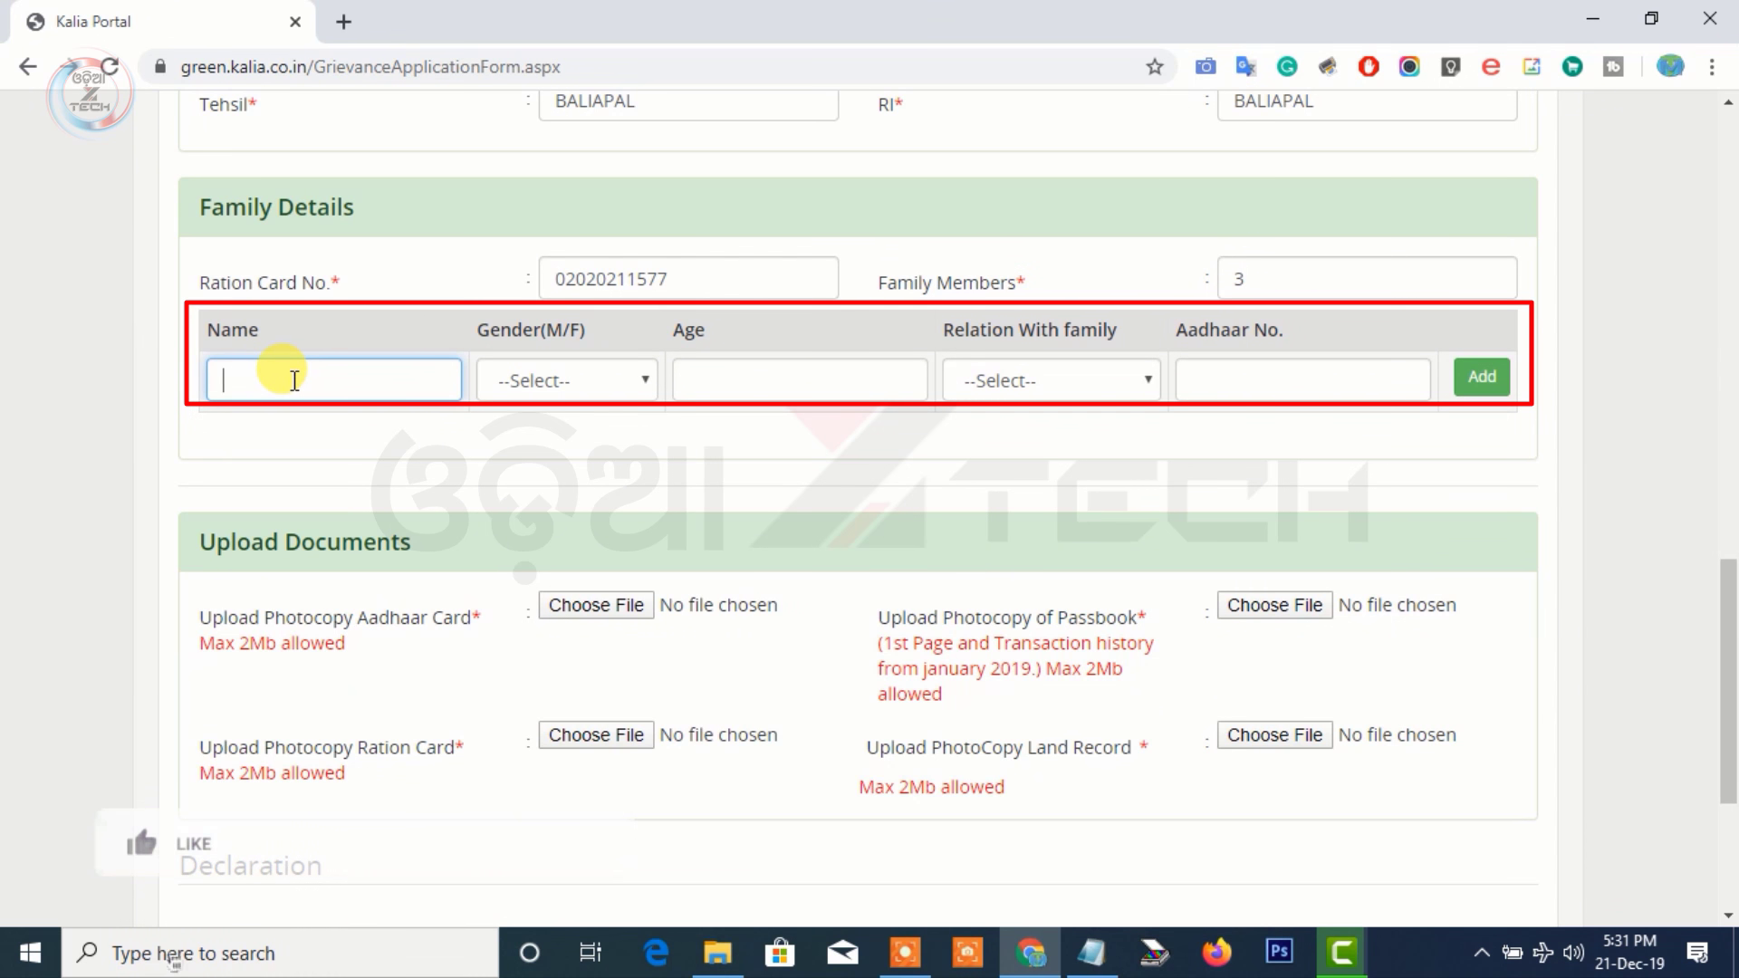
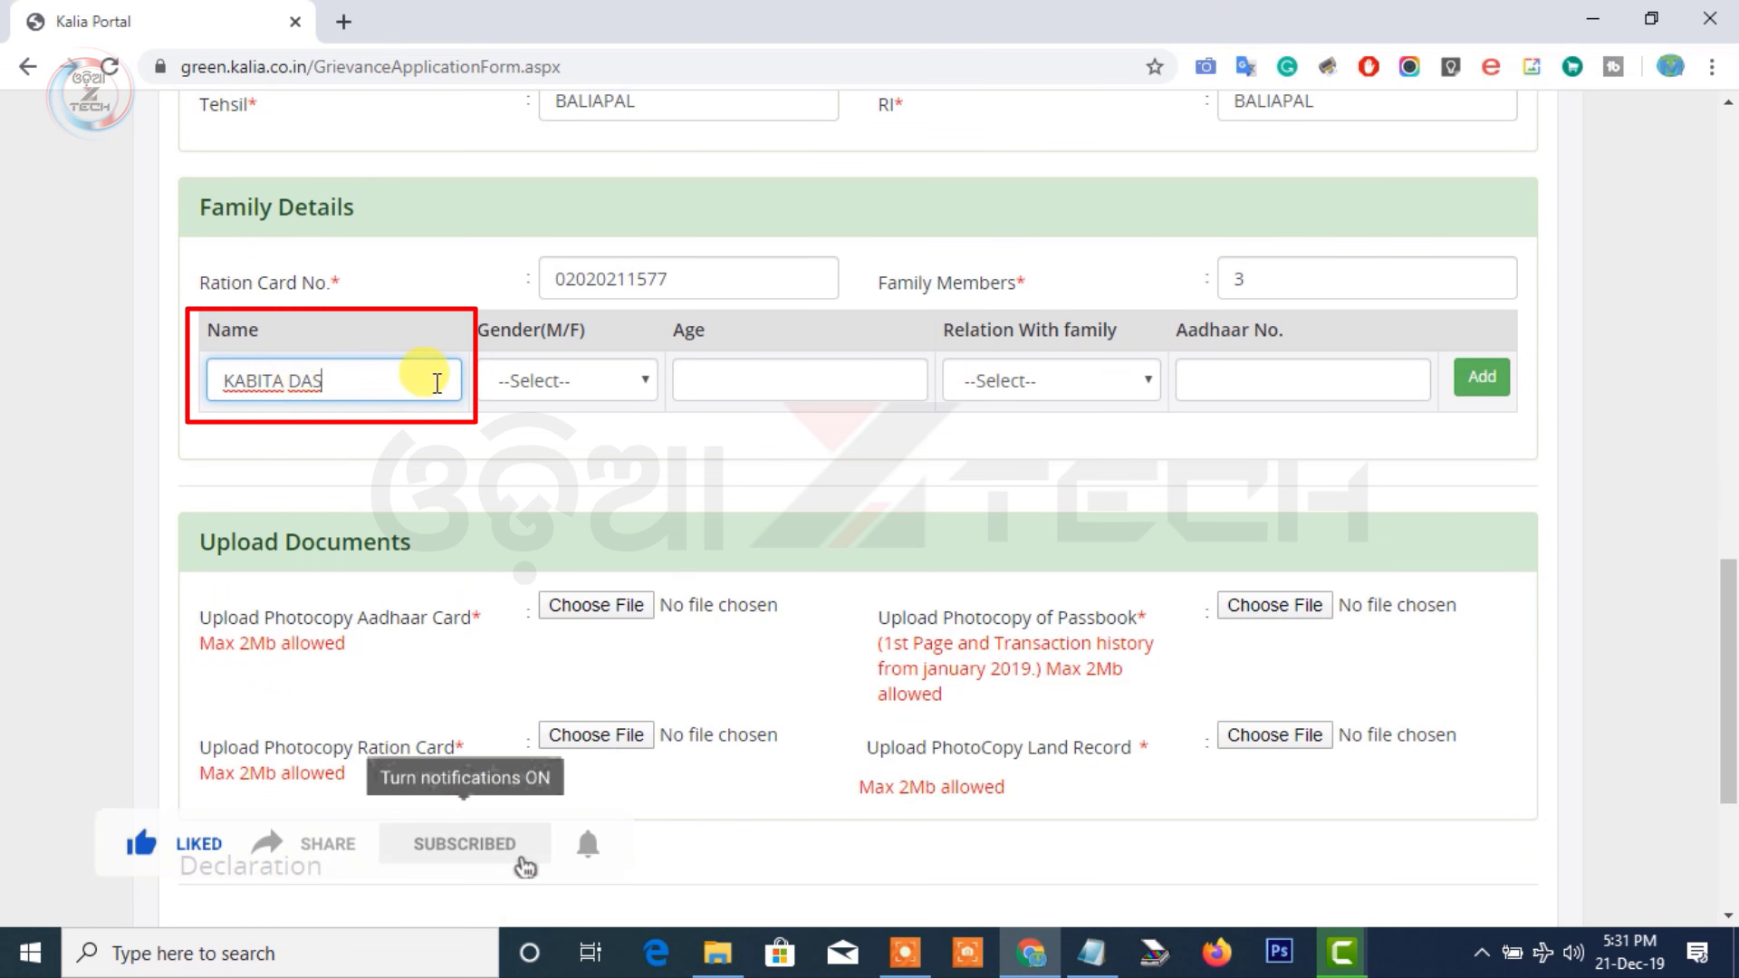
left_click(534, 381)
left_click(539, 466)
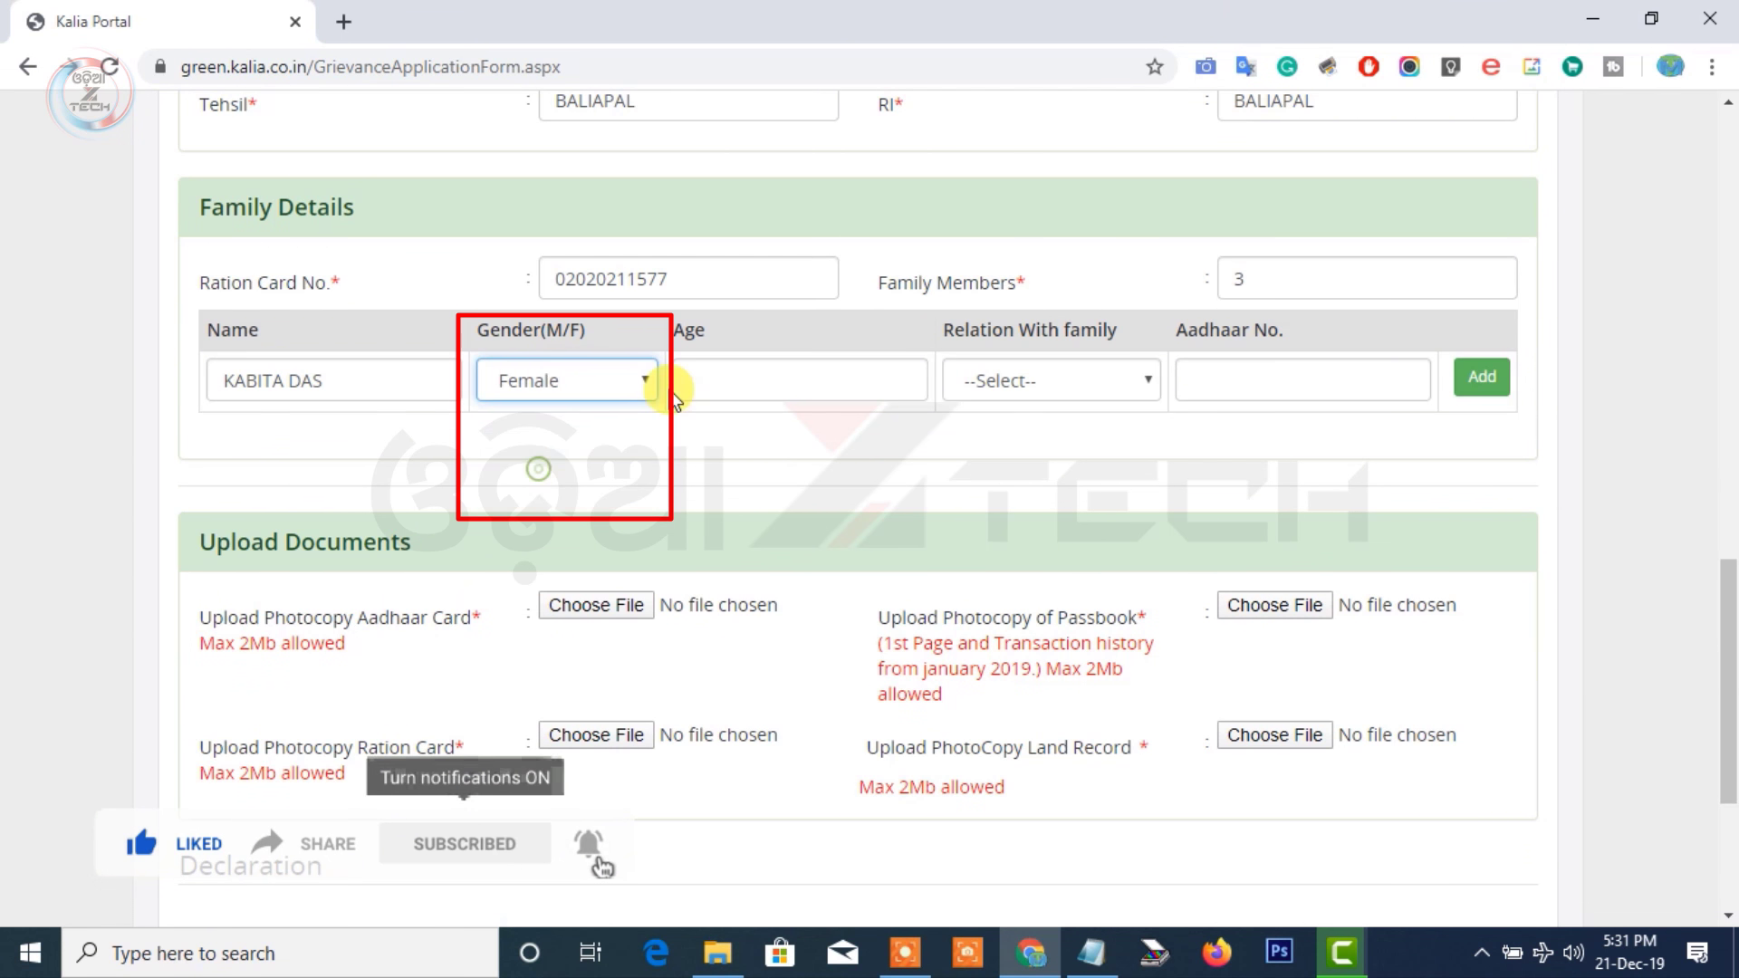
left_click(741, 366)
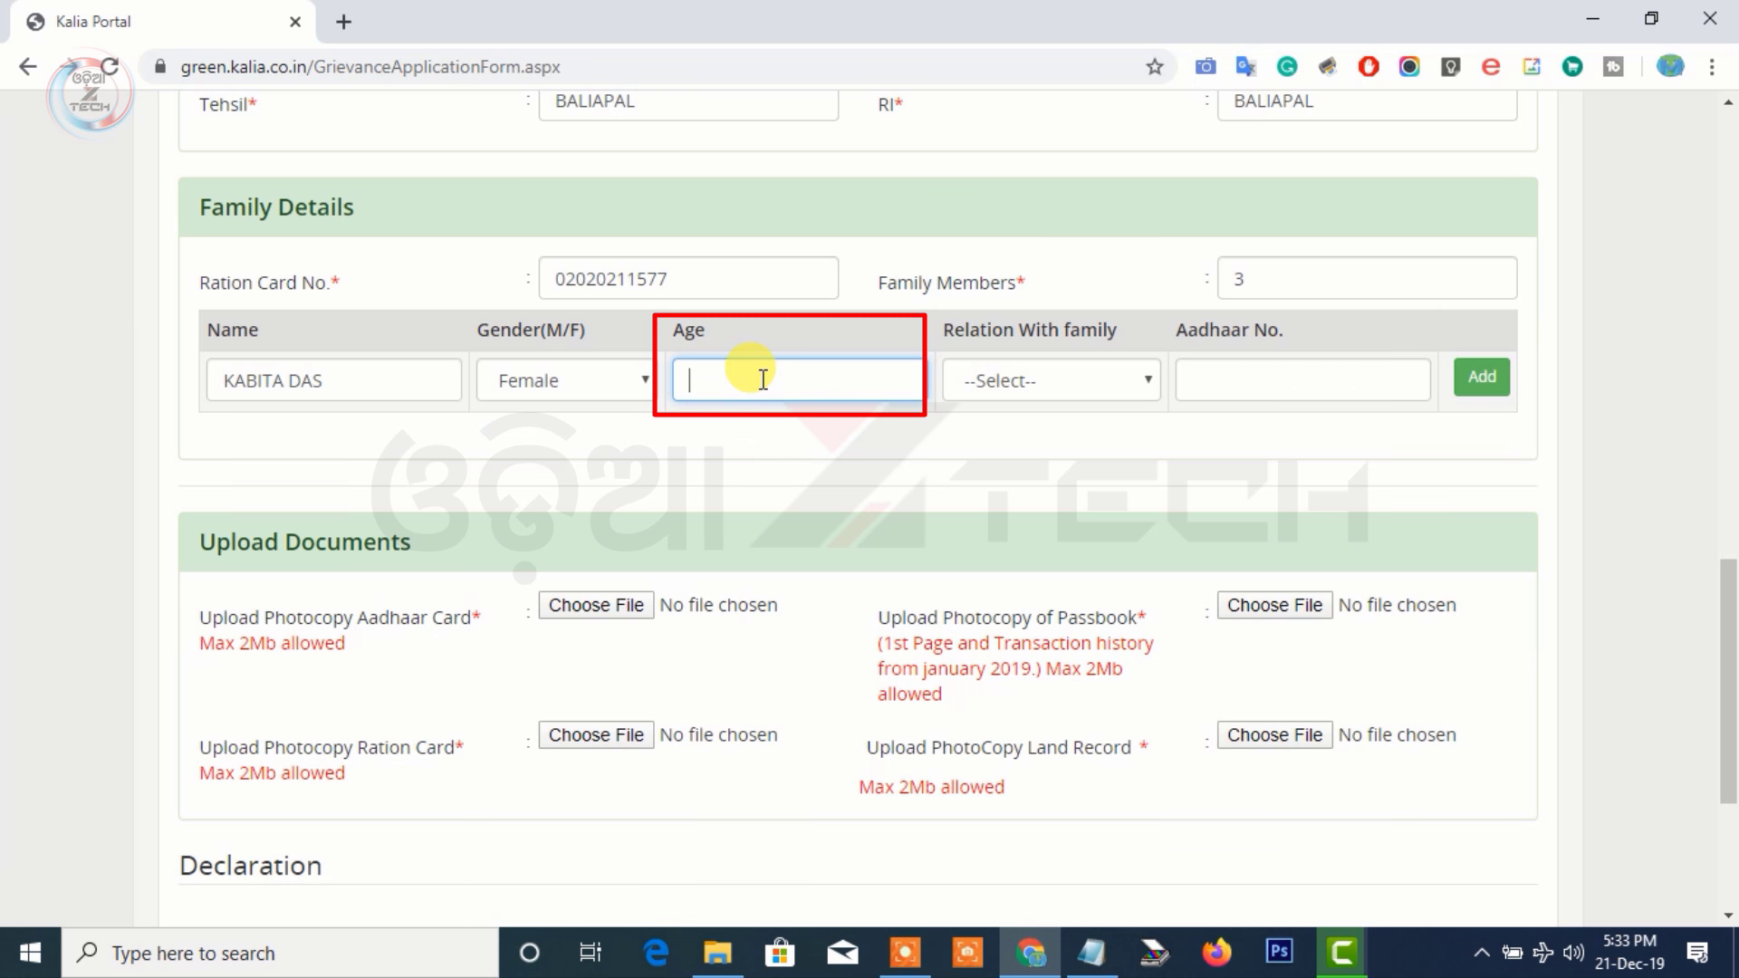
type("27")
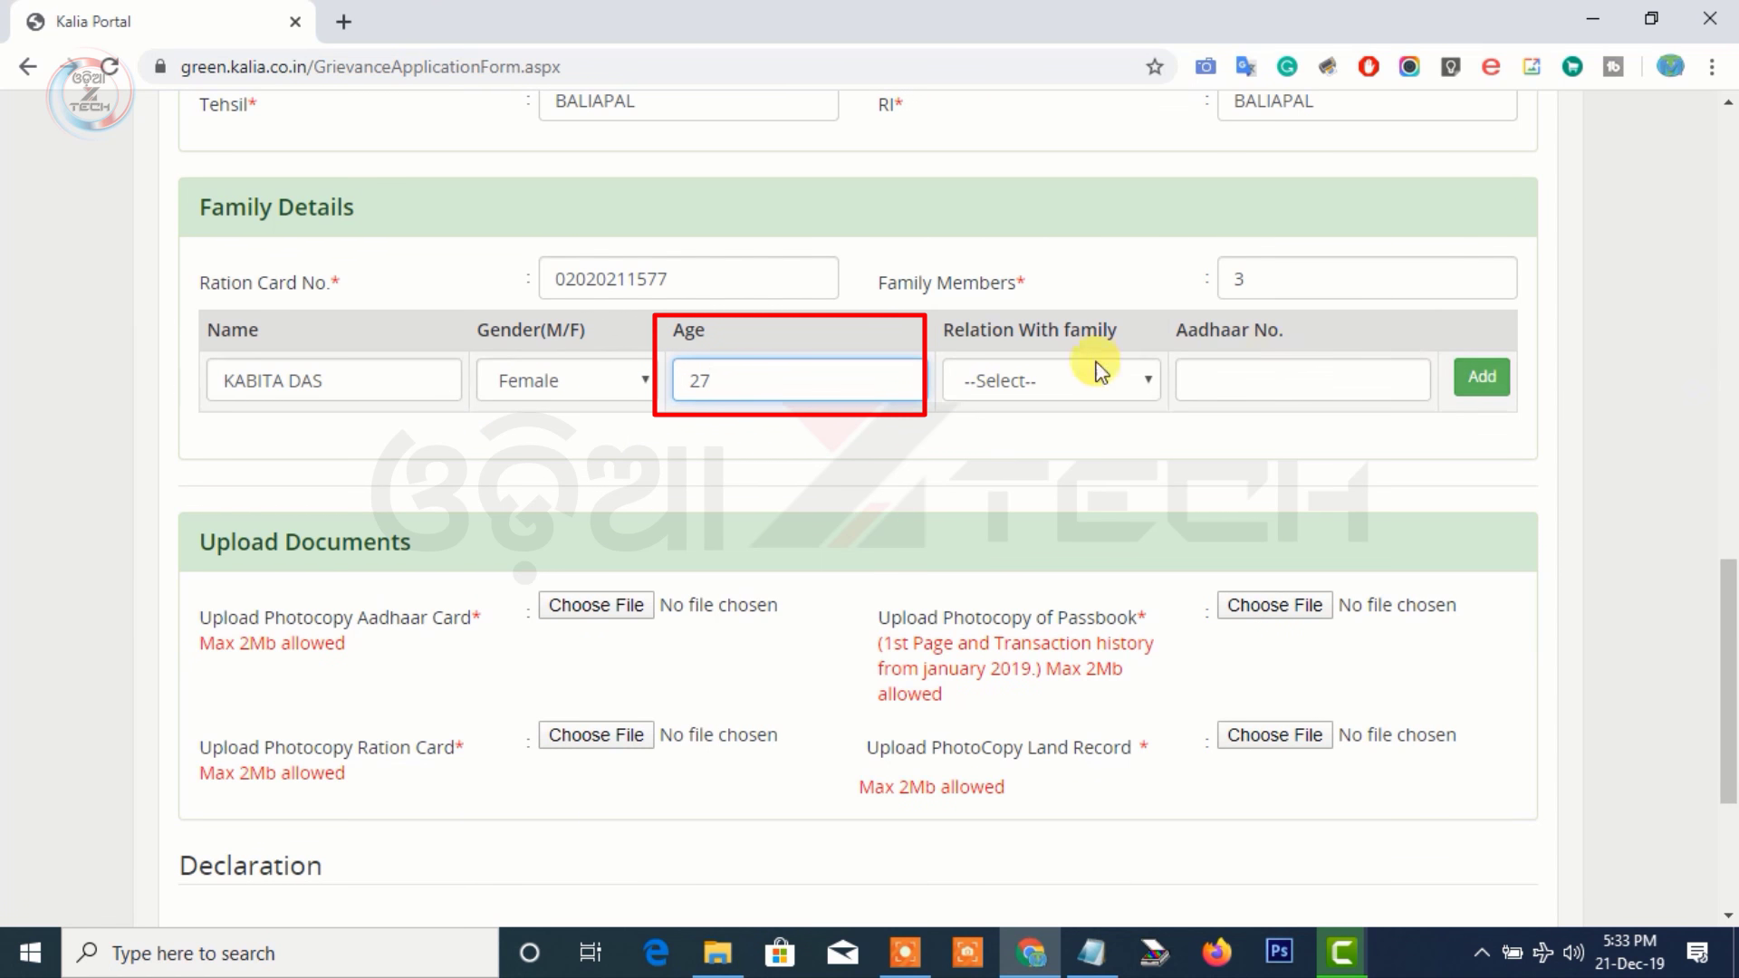
left_click(1062, 366)
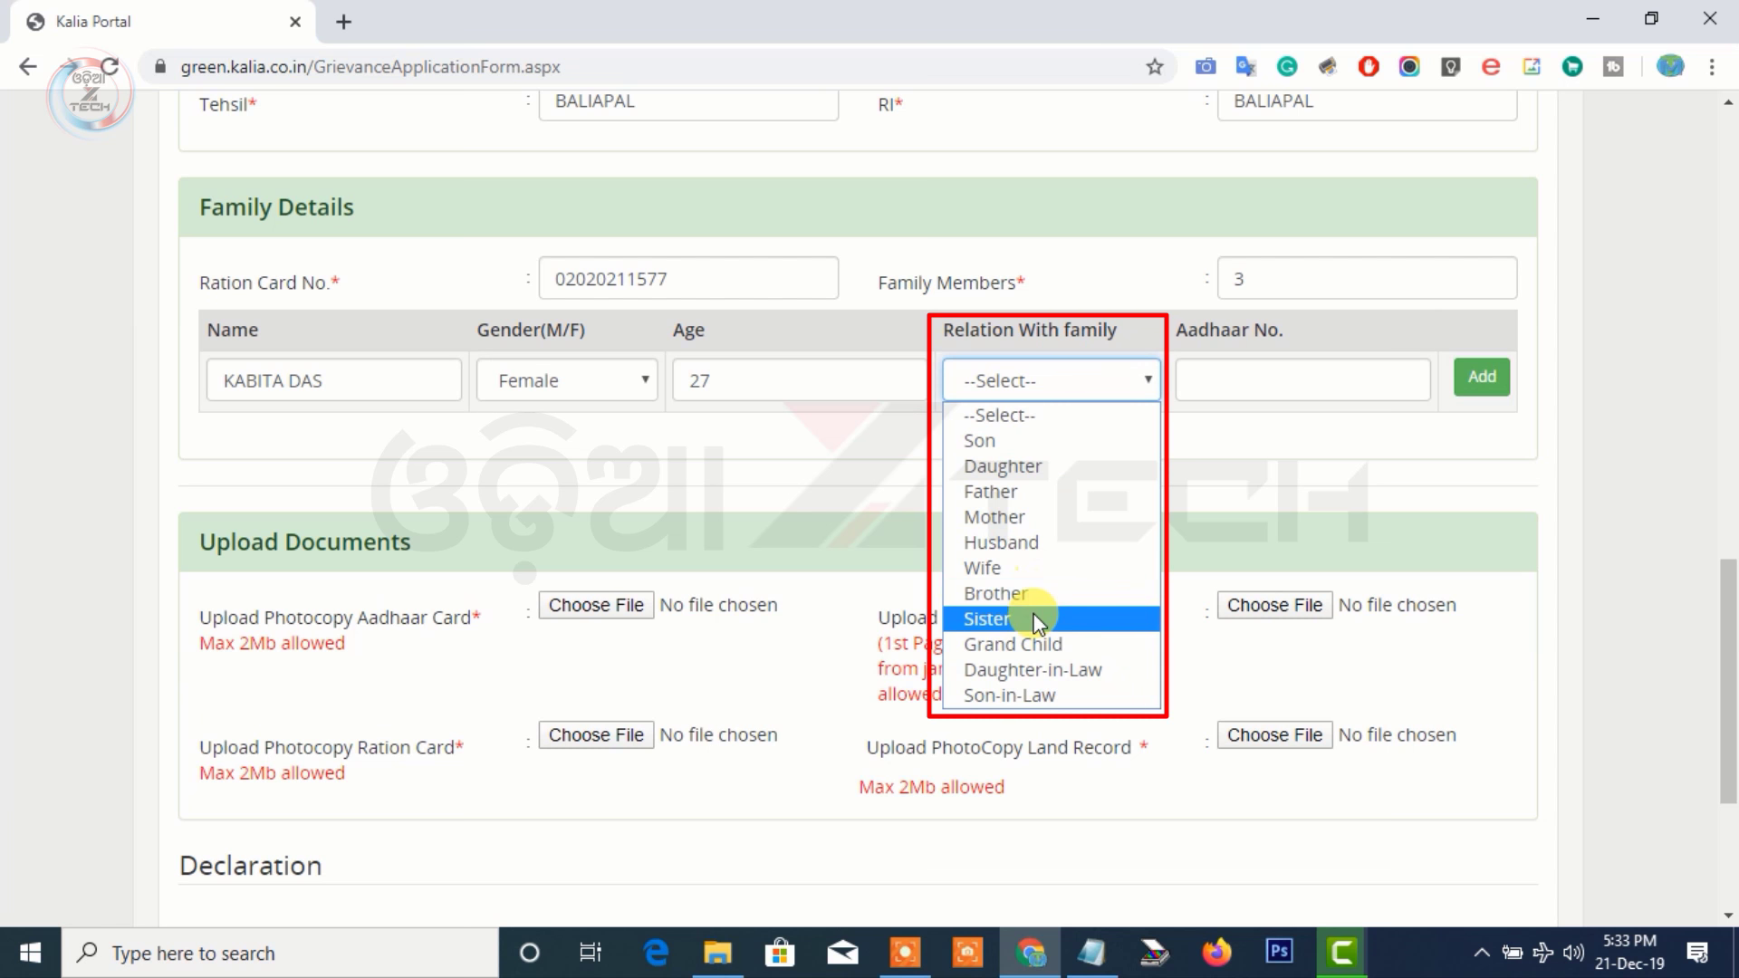
left_click(1035, 568)
left_click(1304, 367)
type("69")
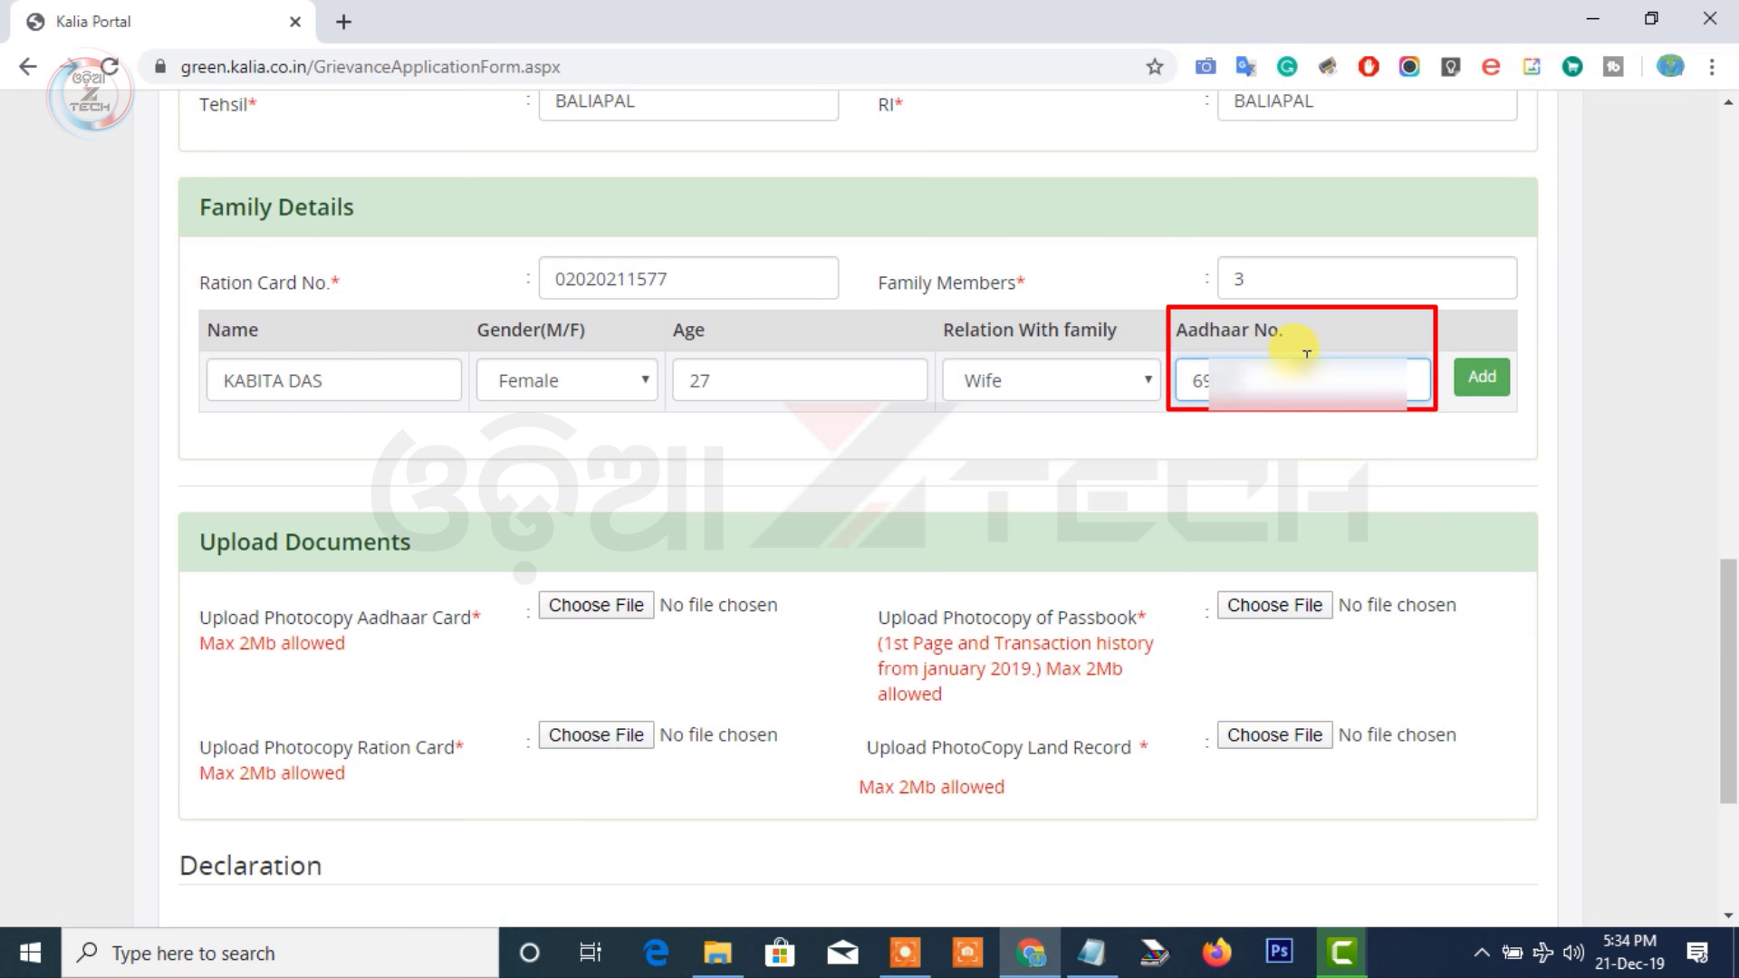
type("********")
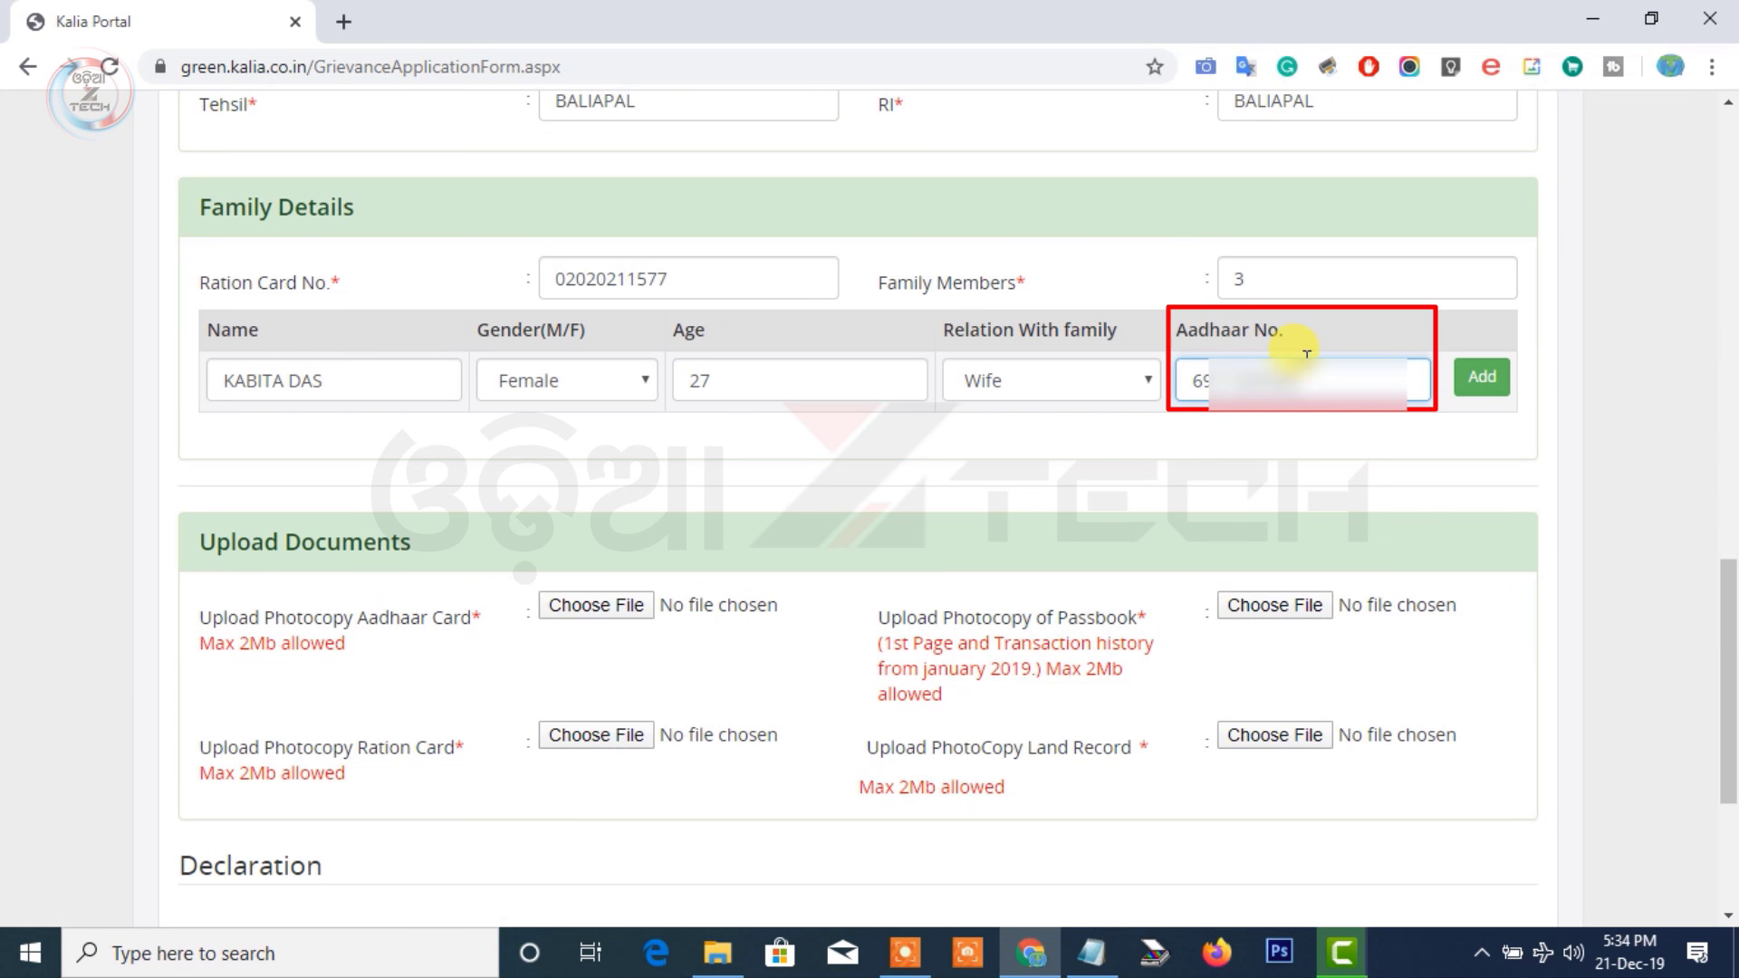
left_click(1483, 376)
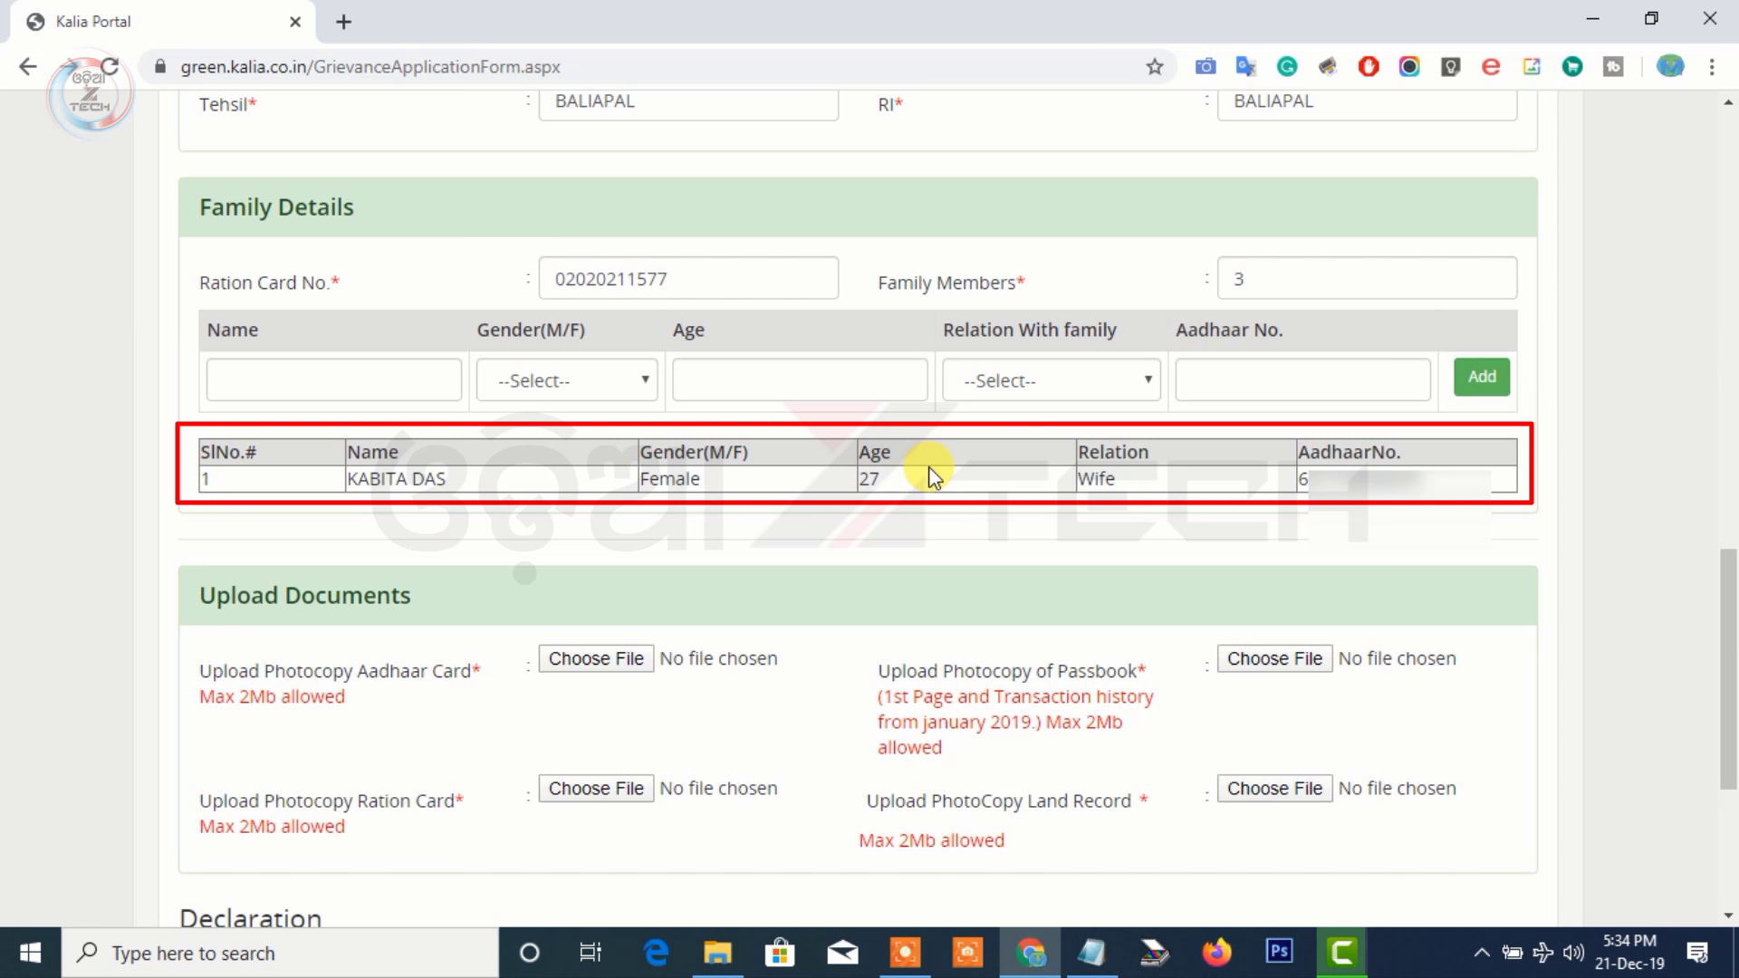
Add the son as a Male, 7-year-old Son row with his name and Aadhaar number
left_click(367, 380)
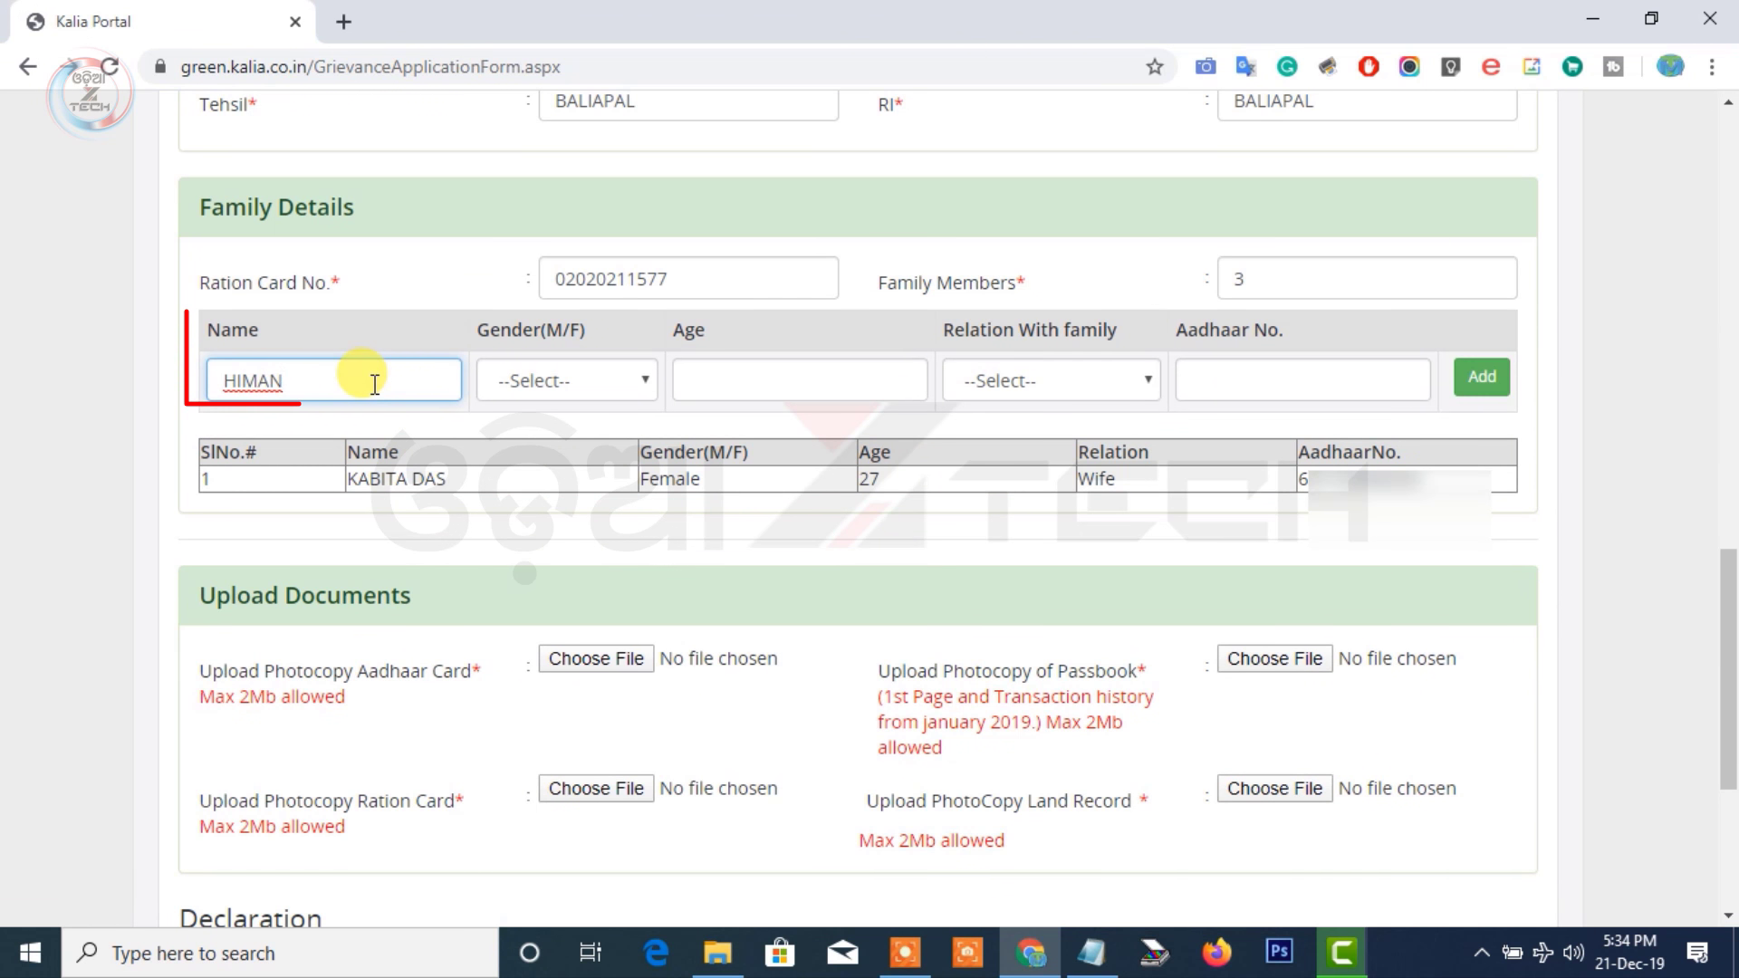
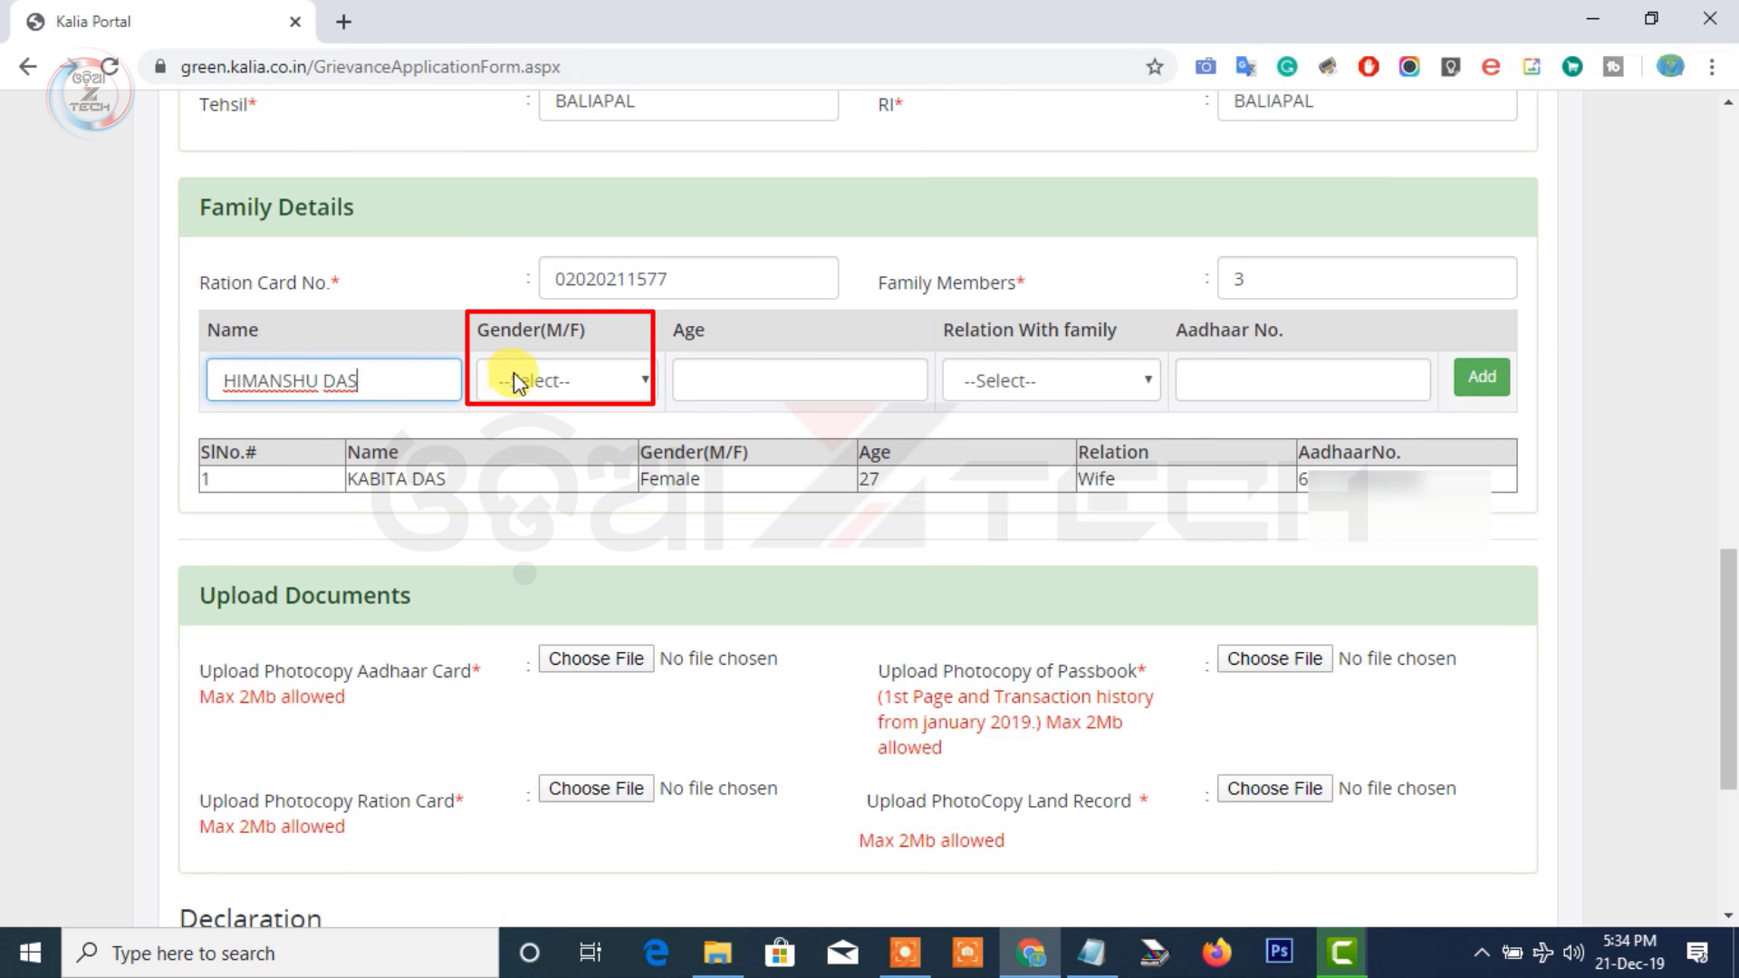
left_click(511, 376)
left_click(518, 440)
left_click(749, 380)
type("7")
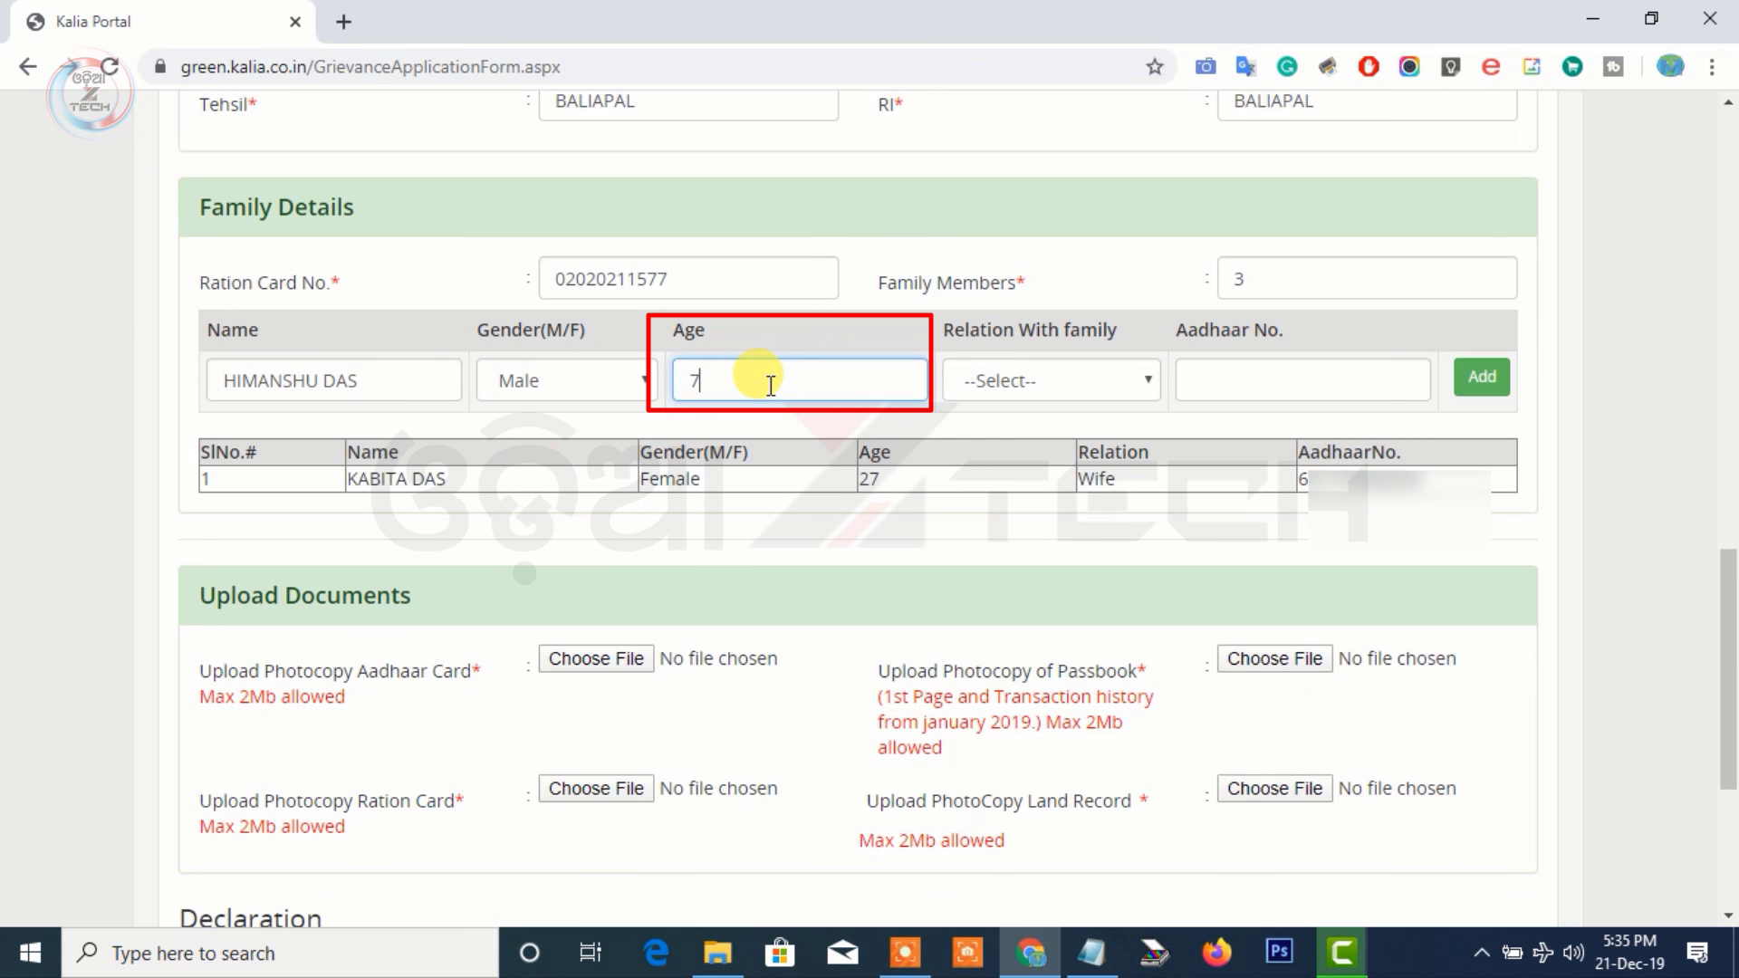
left_click(985, 378)
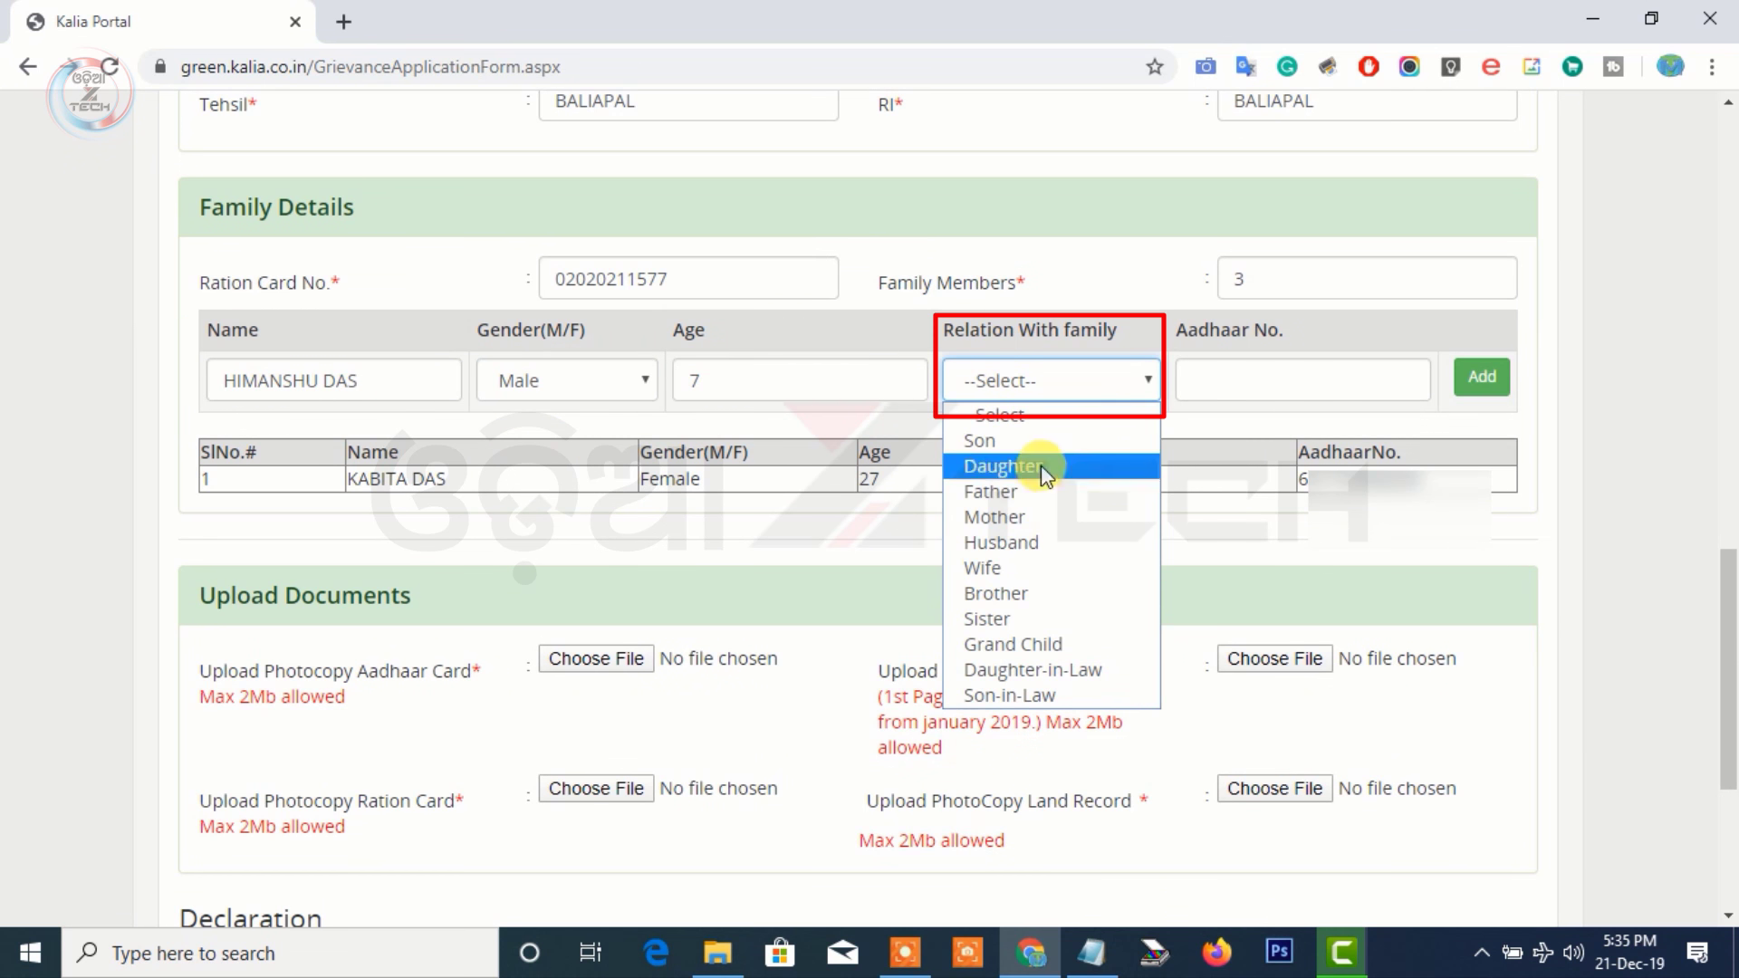
left_click(1055, 437)
left_click(1212, 380)
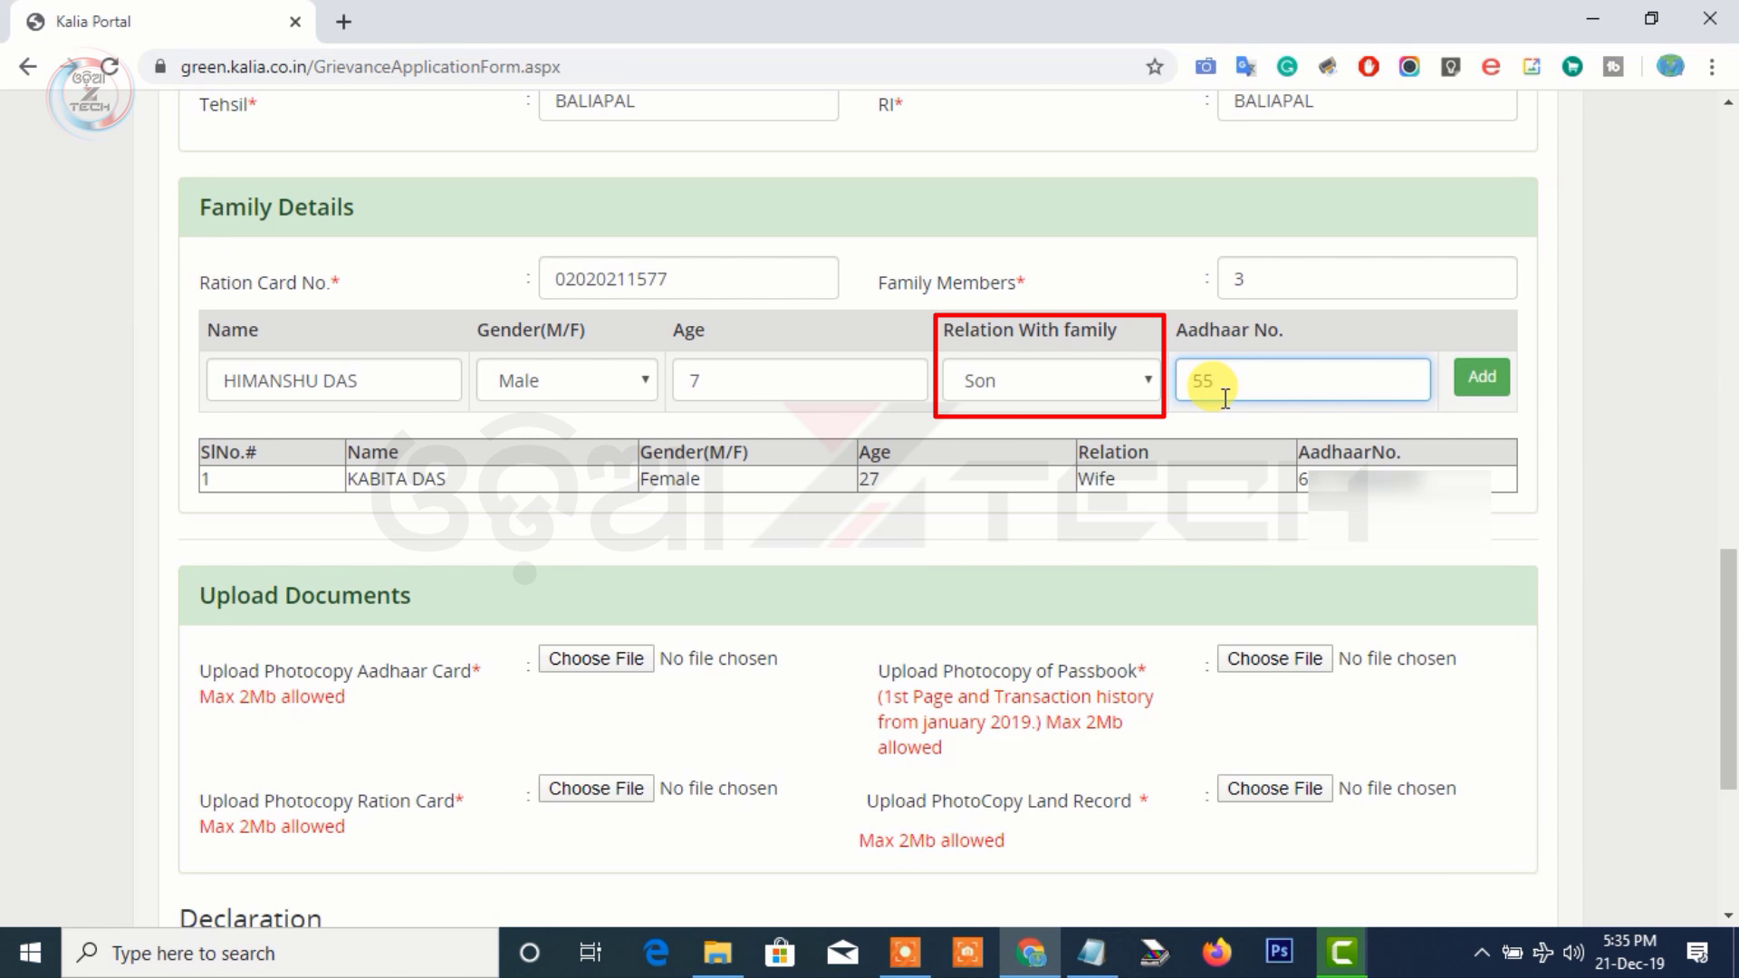
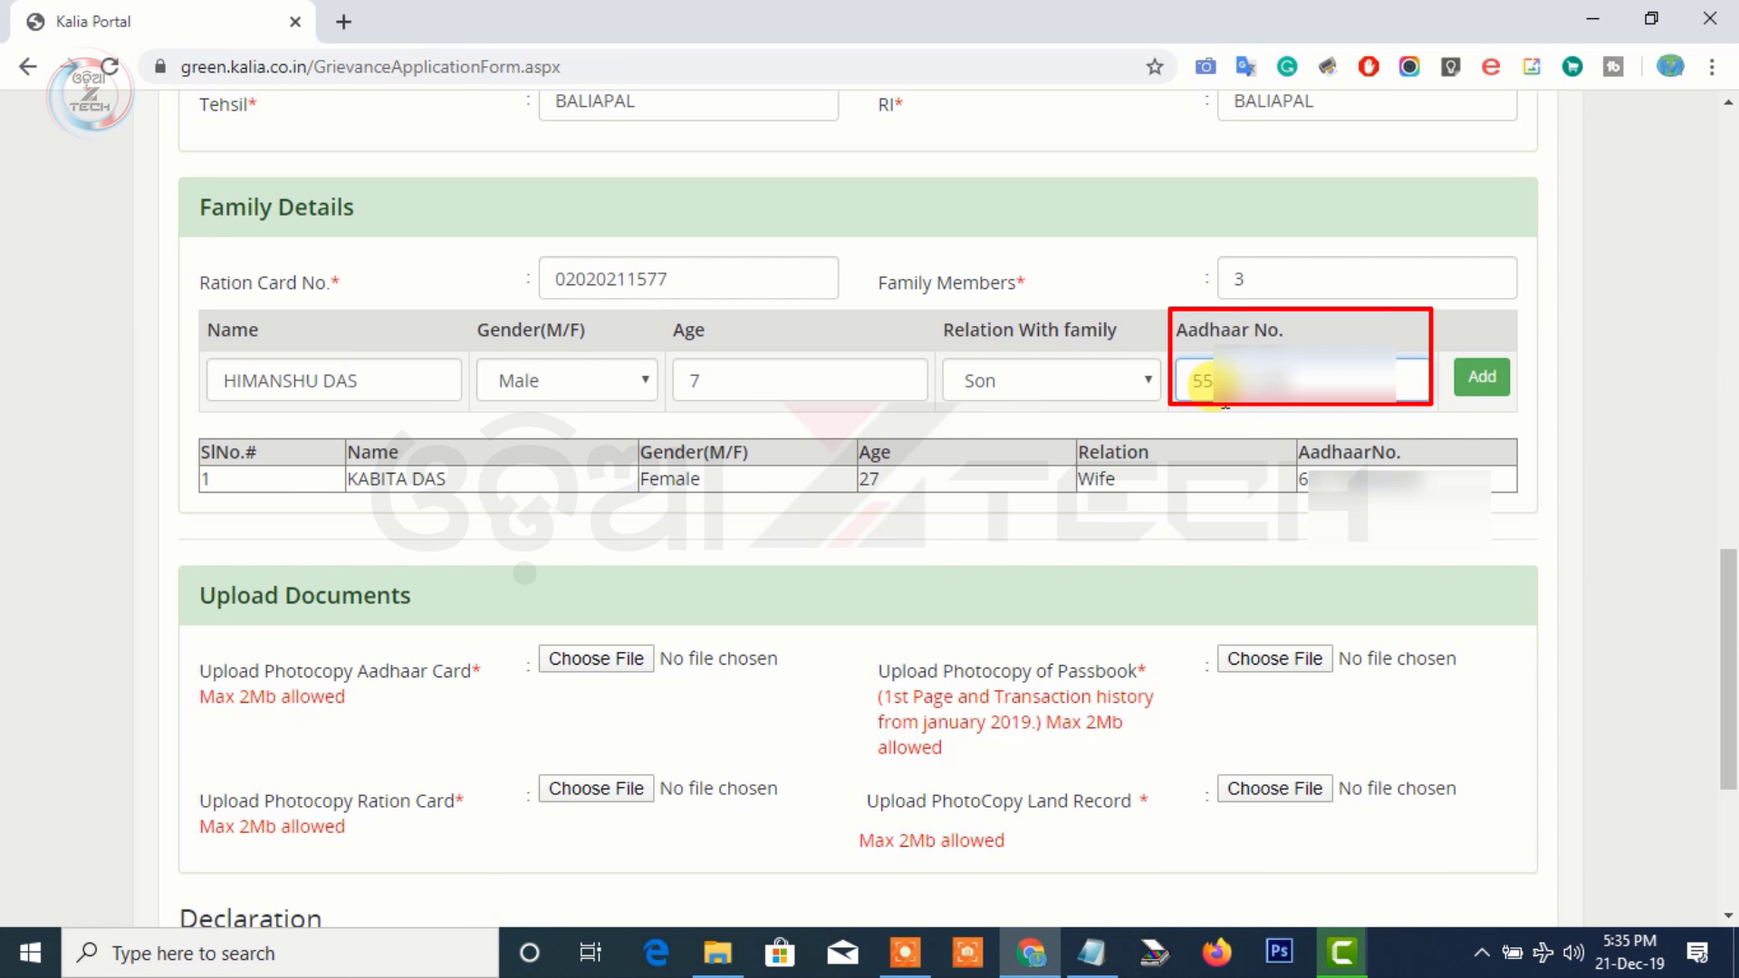
key("Return")
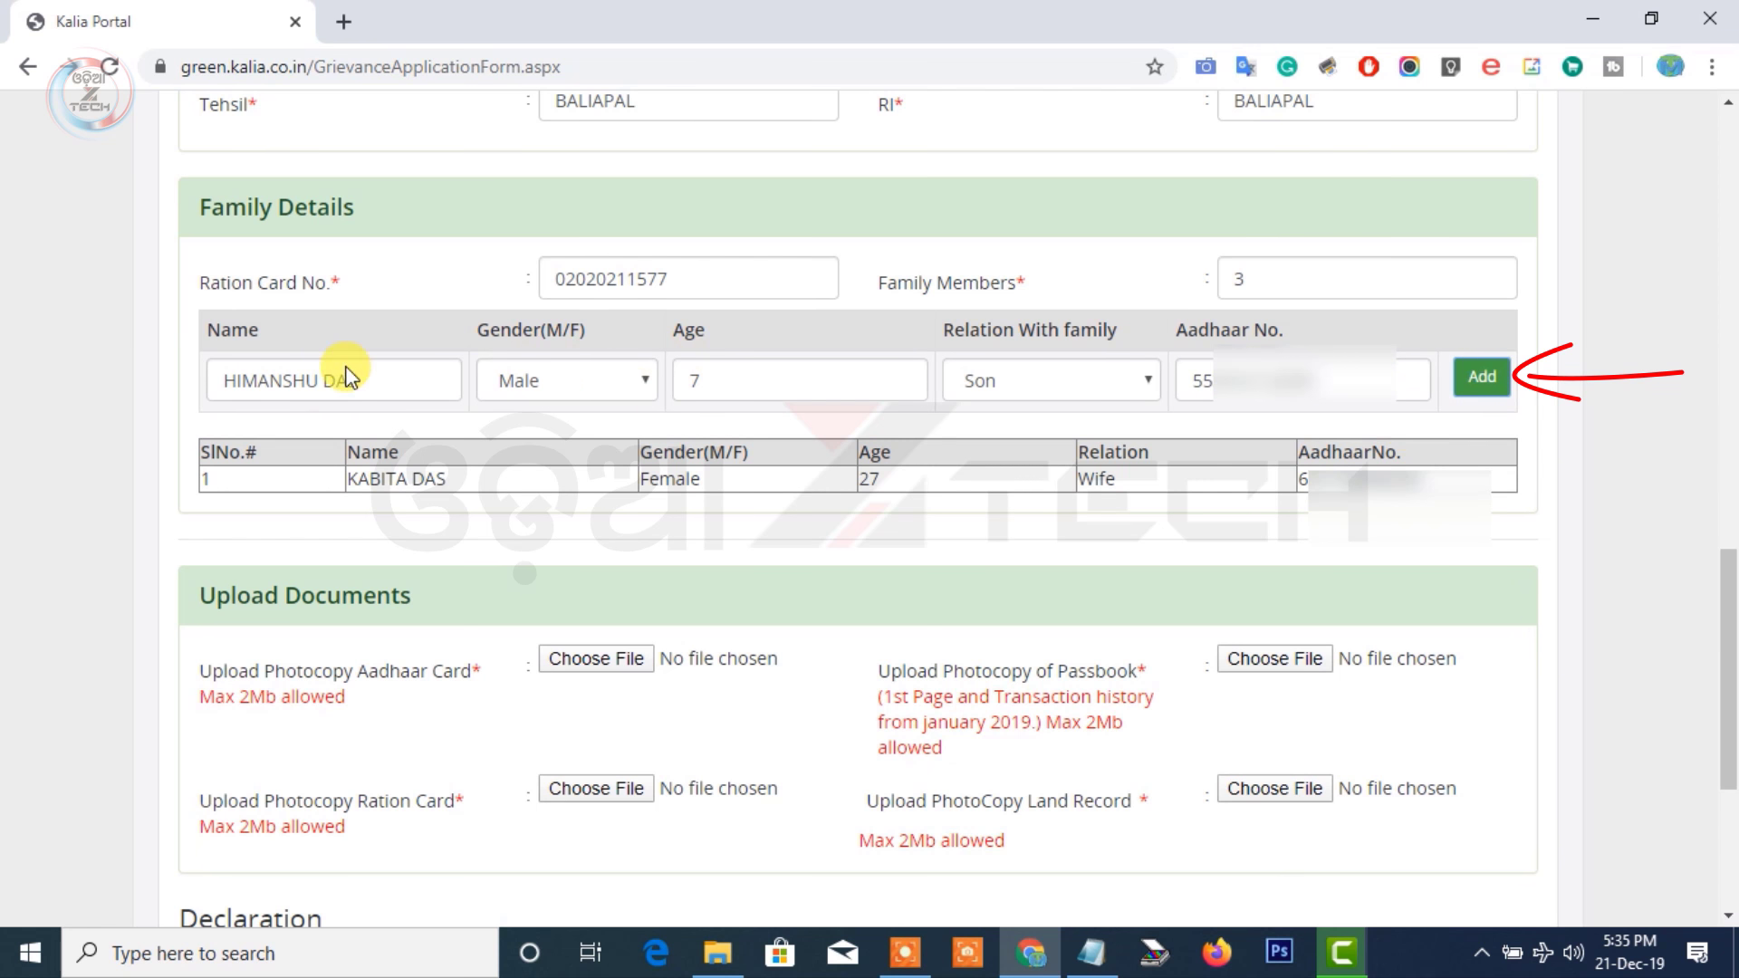
Add the husband as a Male, 33-year-old Husband row with name and Aadhaar number
left_click(320, 373)
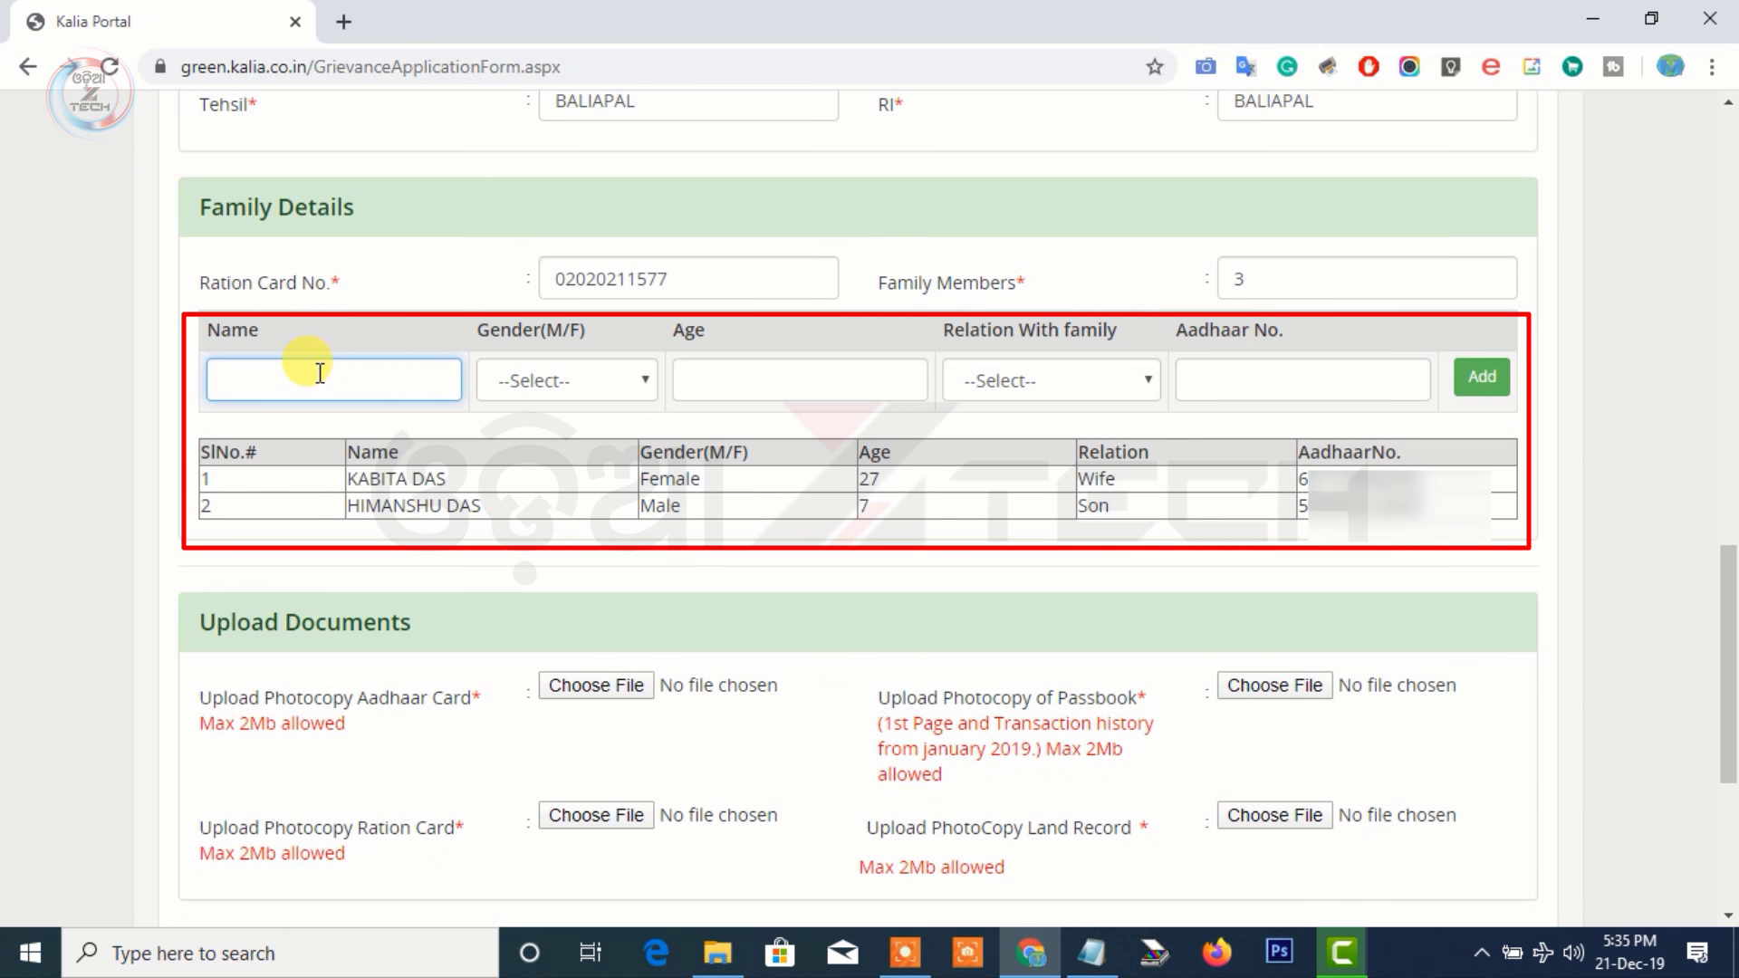
left_click(561, 381)
left_click(524, 425)
left_click(717, 369)
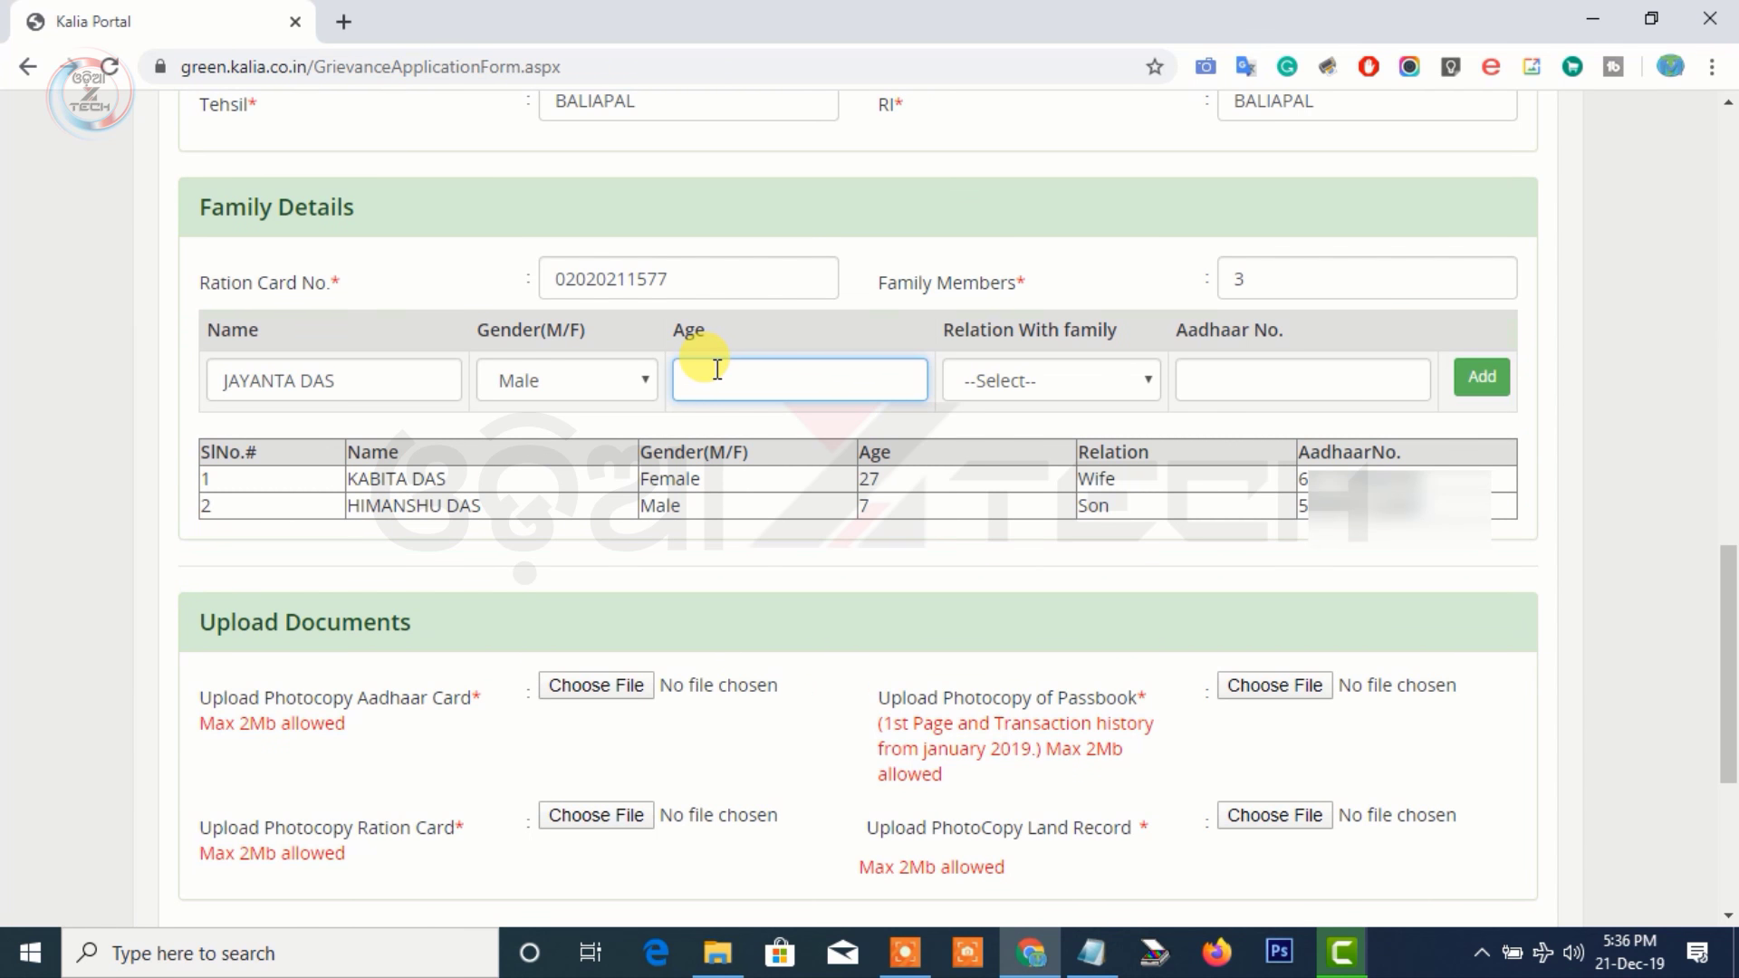
type("33")
left_click(1051, 381)
left_click(996, 544)
left_click(1236, 371)
type("58")
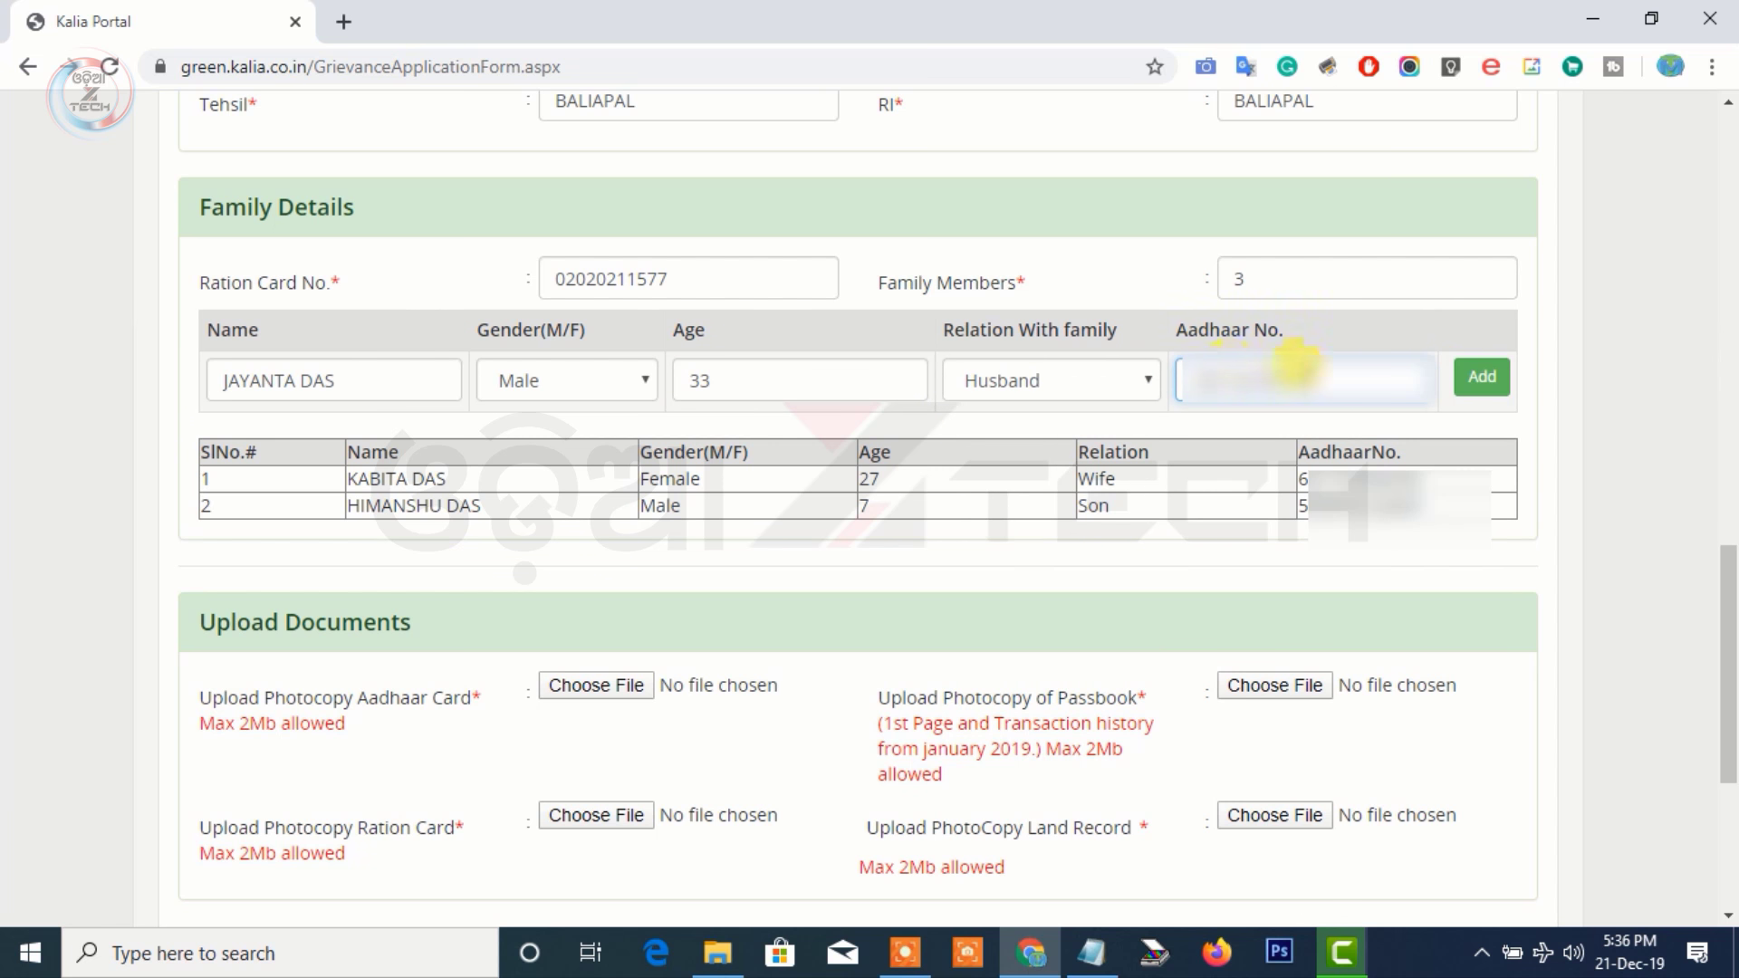
left_click(1460, 381)
scroll(885, 605, "down", 3)
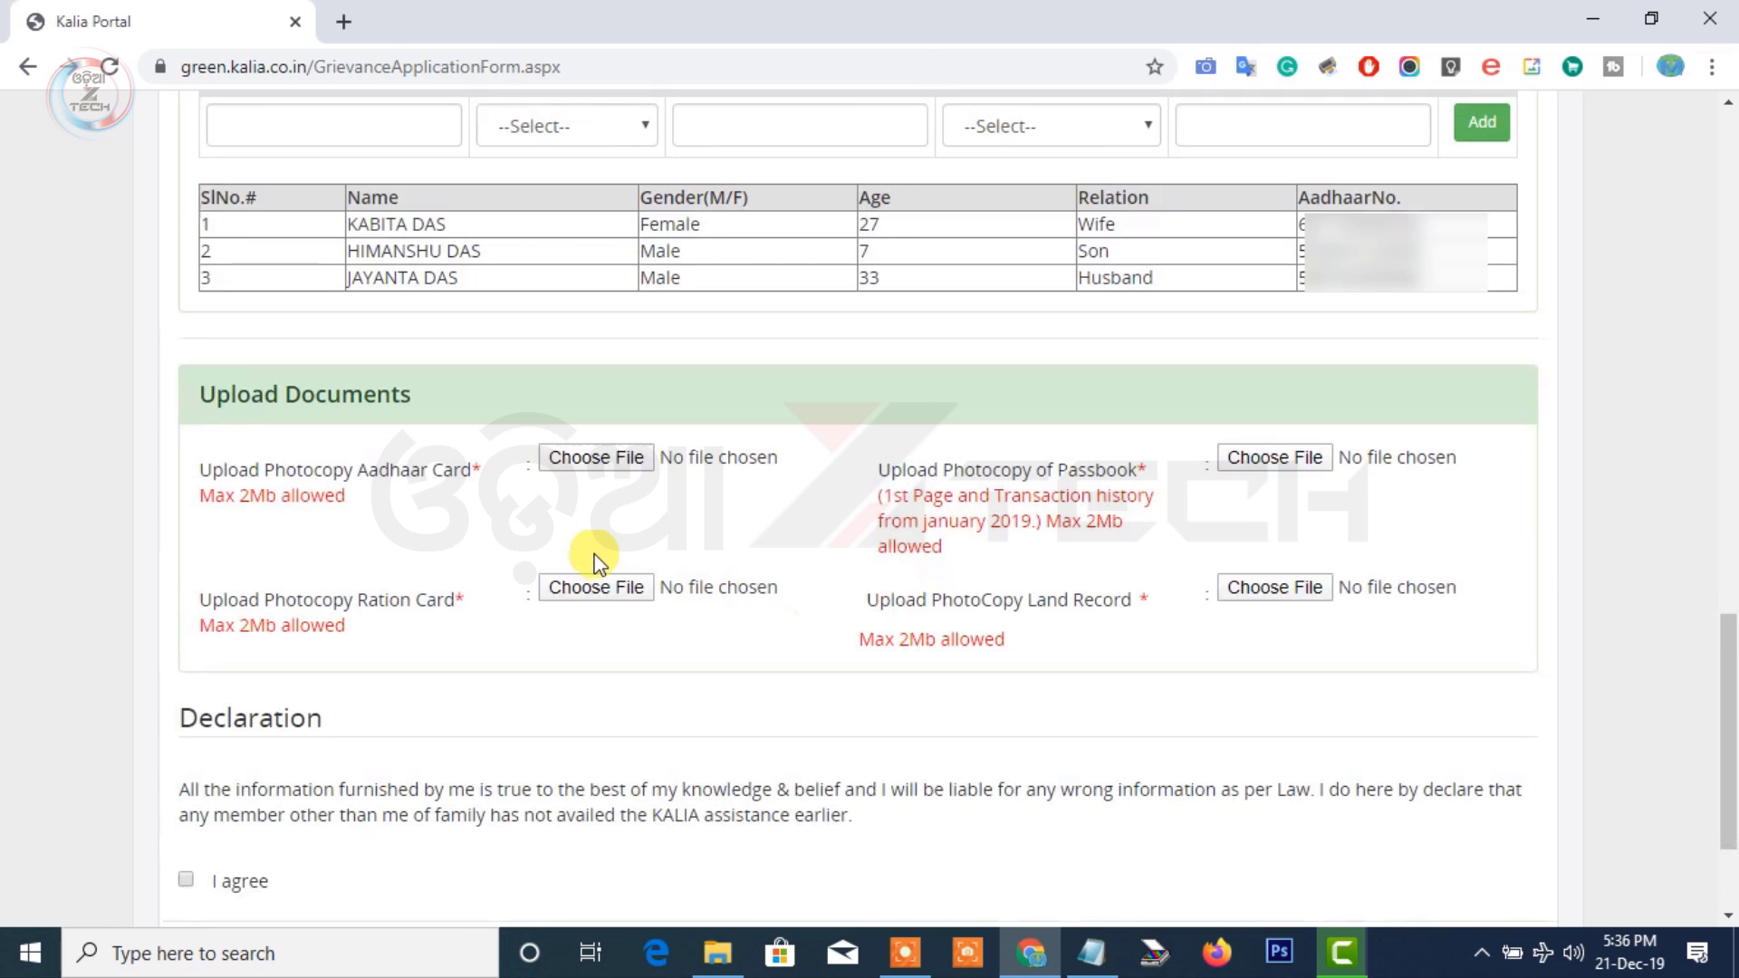
Upload rationd2 from Desktop > New folder as the Aadhaar card photocopy
left_click(601, 455)
left_click(603, 459)
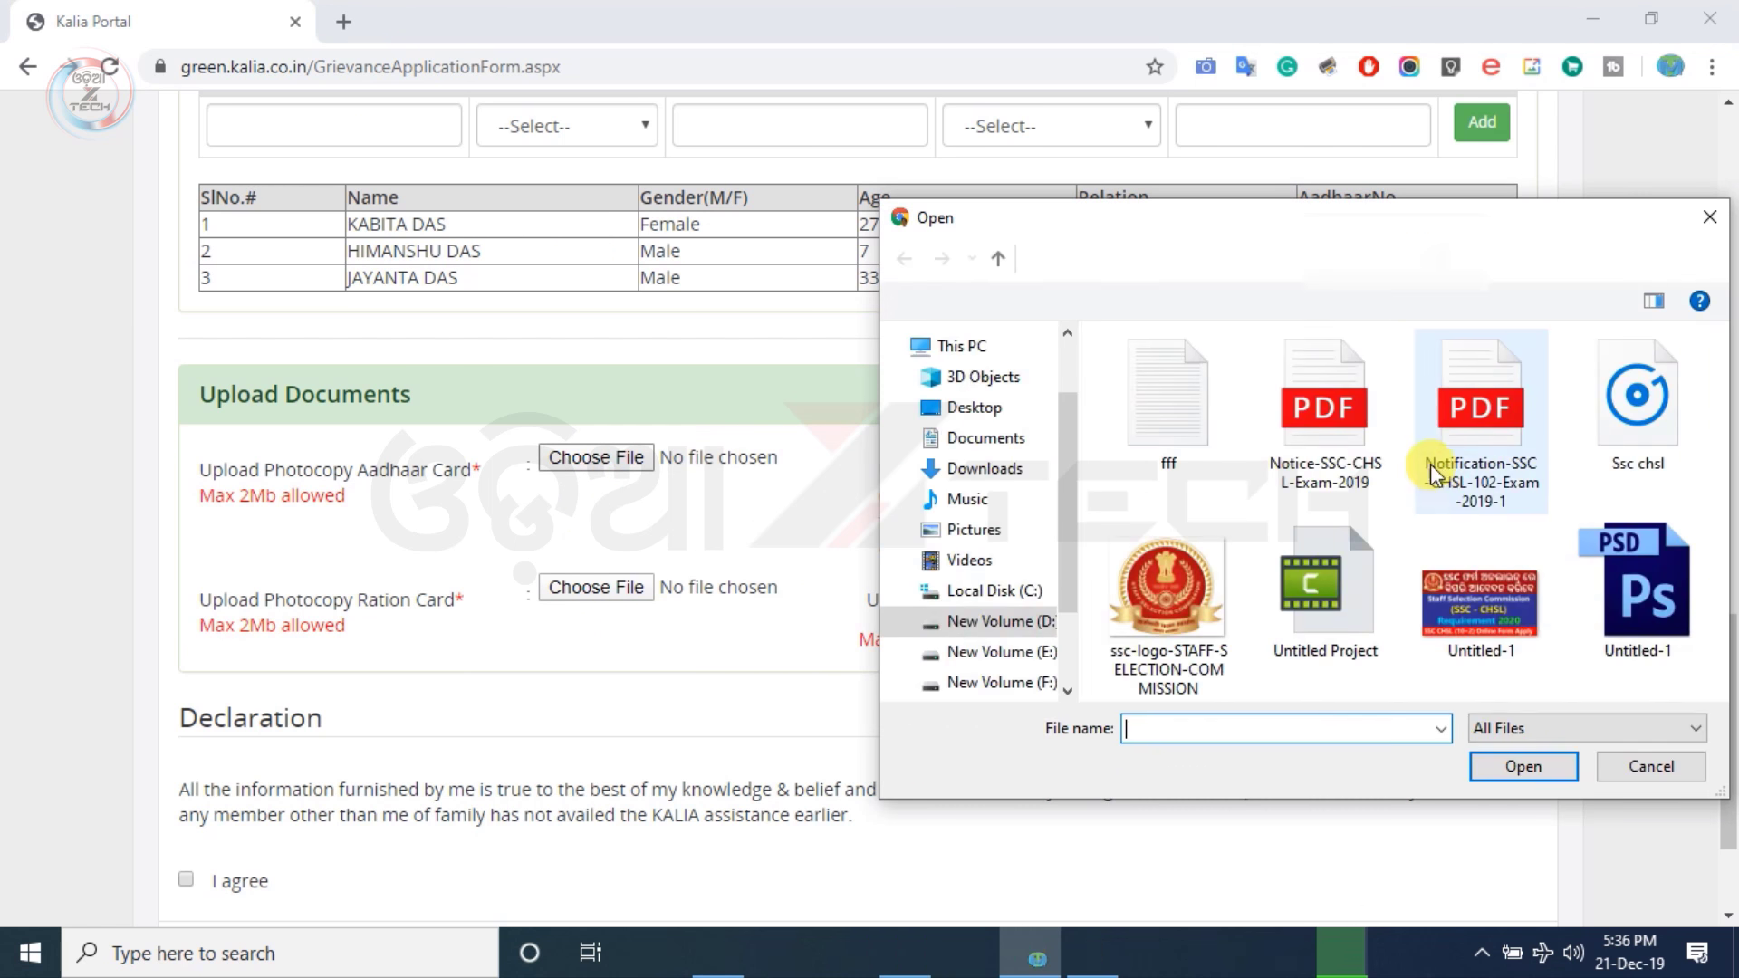
left_click(978, 412)
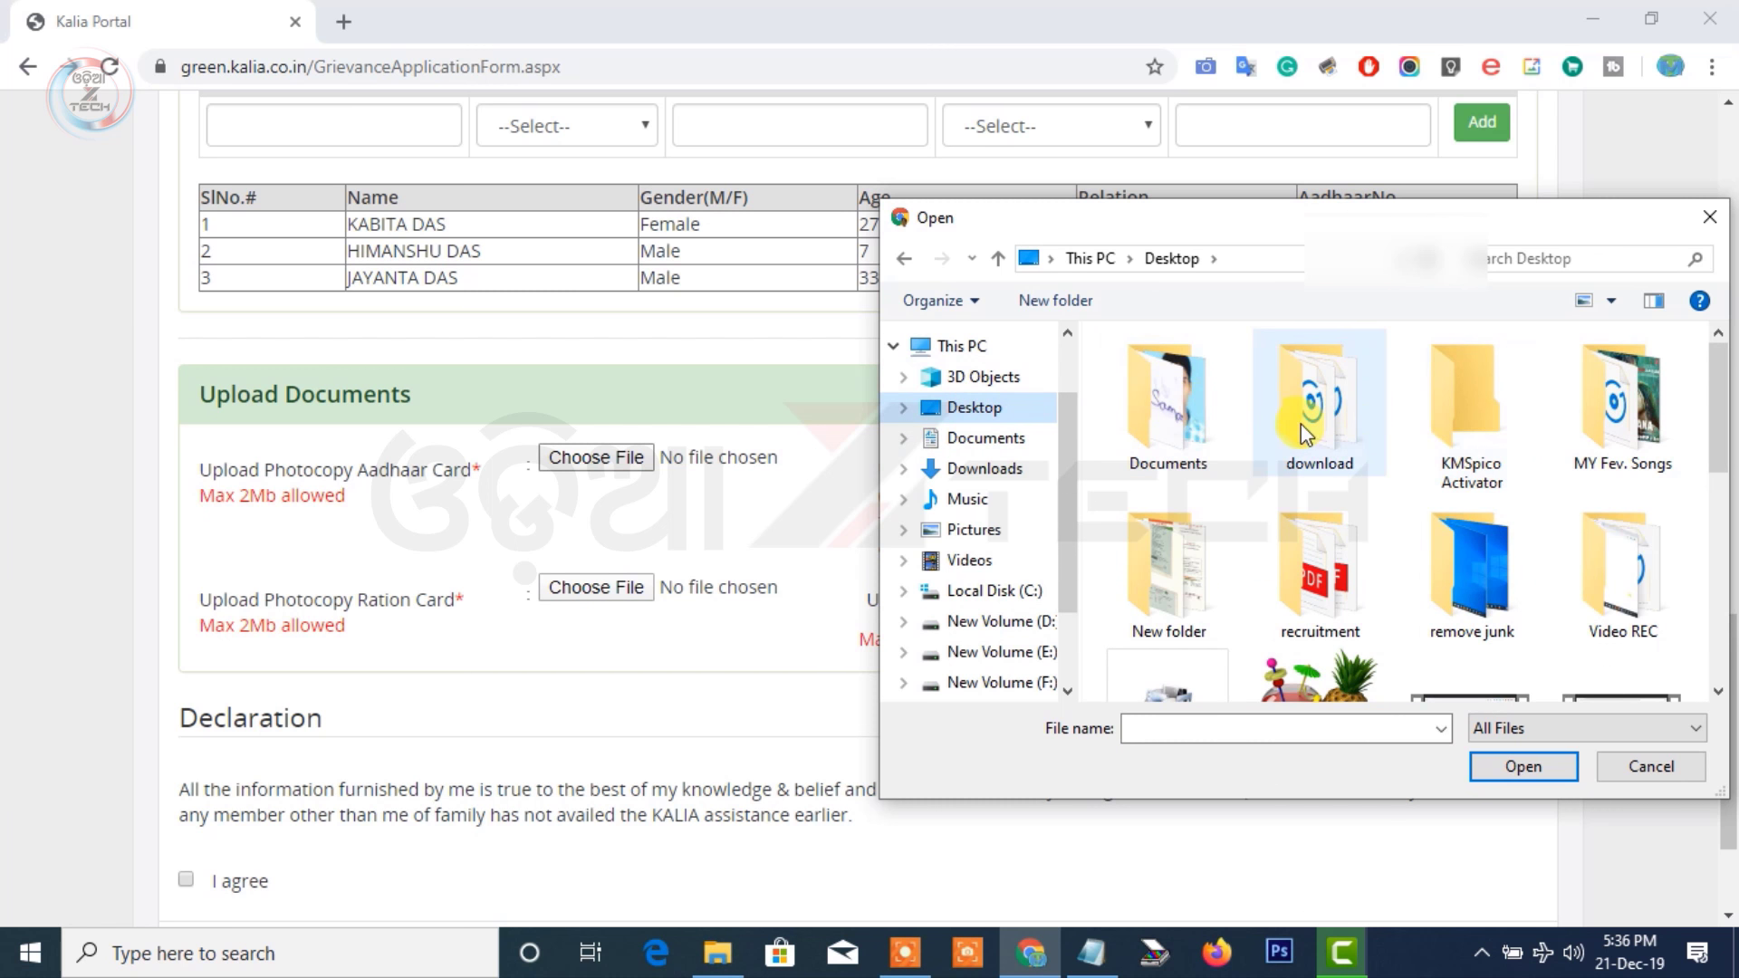
scroll(1313, 467, "down", 3)
scroll(1314, 467, "up", 3)
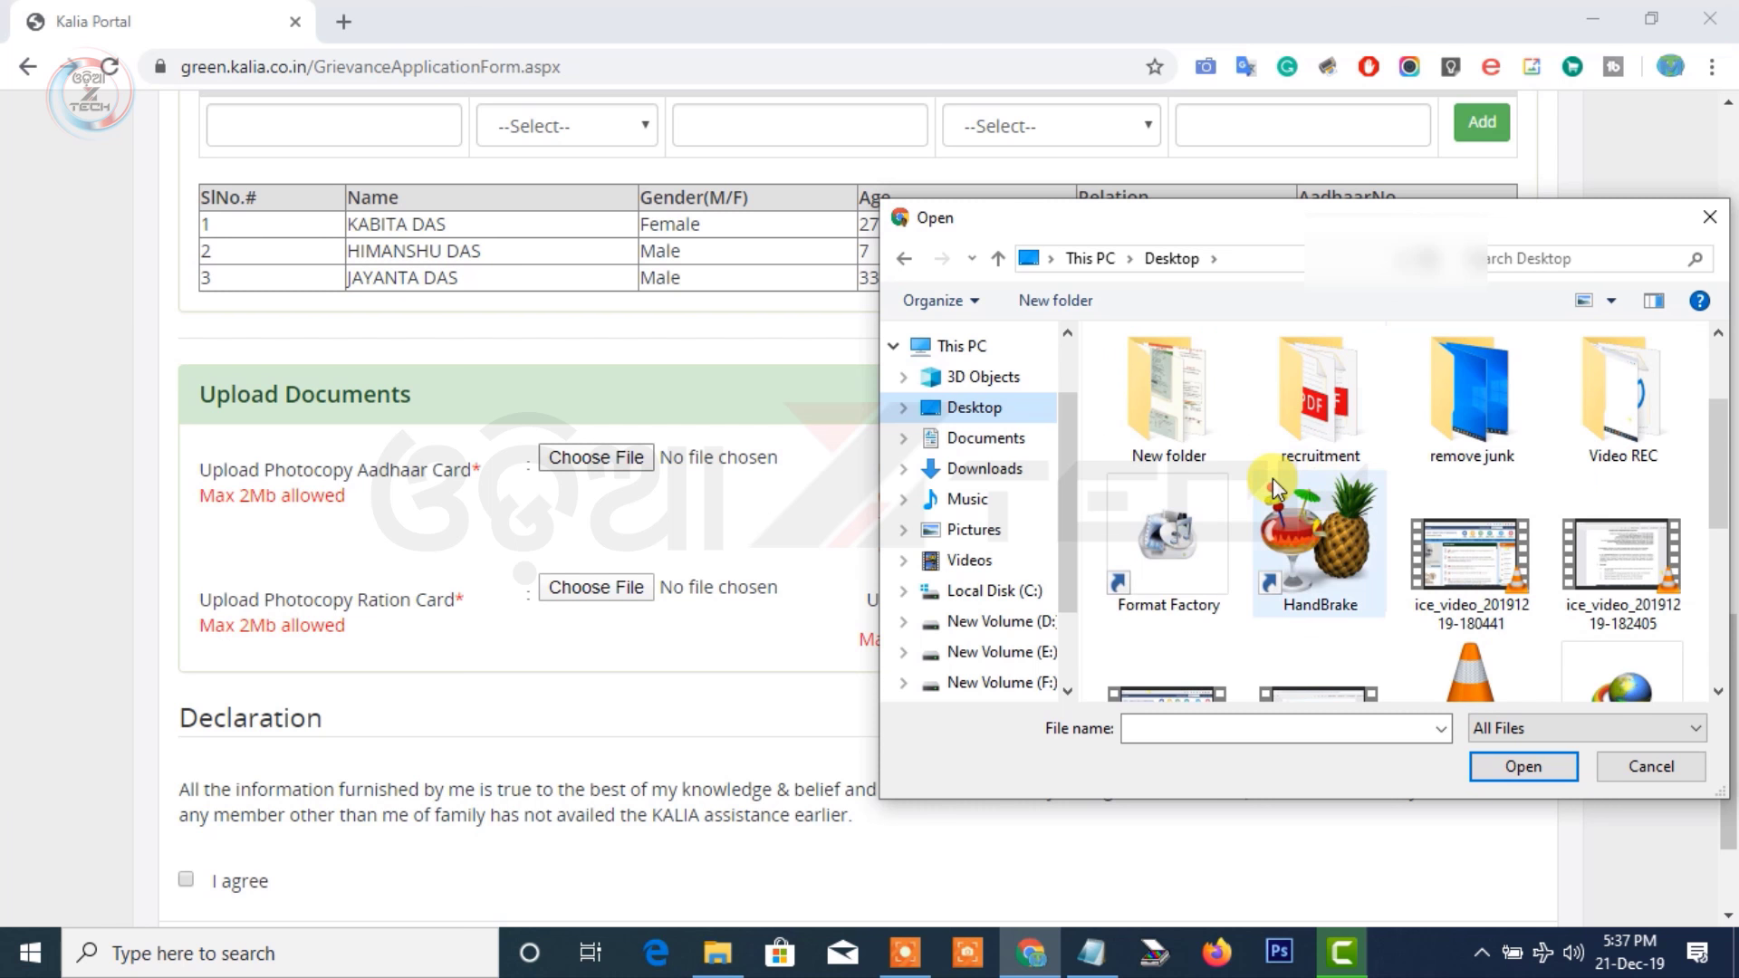
double_click(1214, 443)
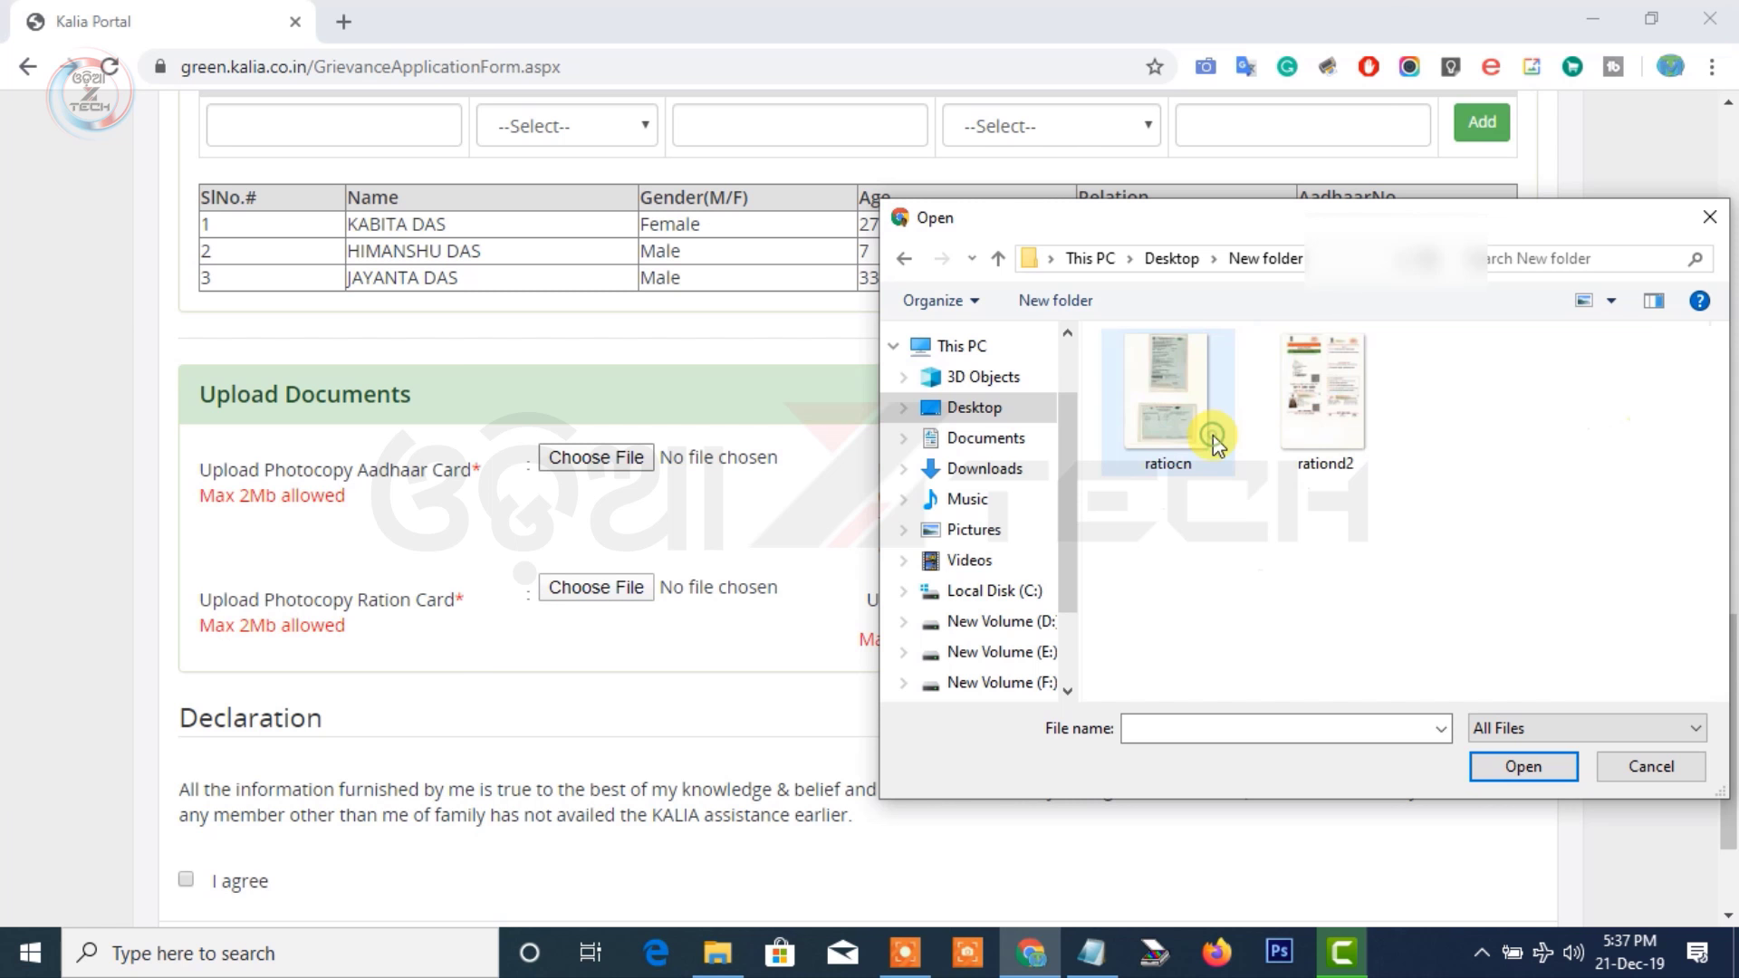
left_click(1284, 424)
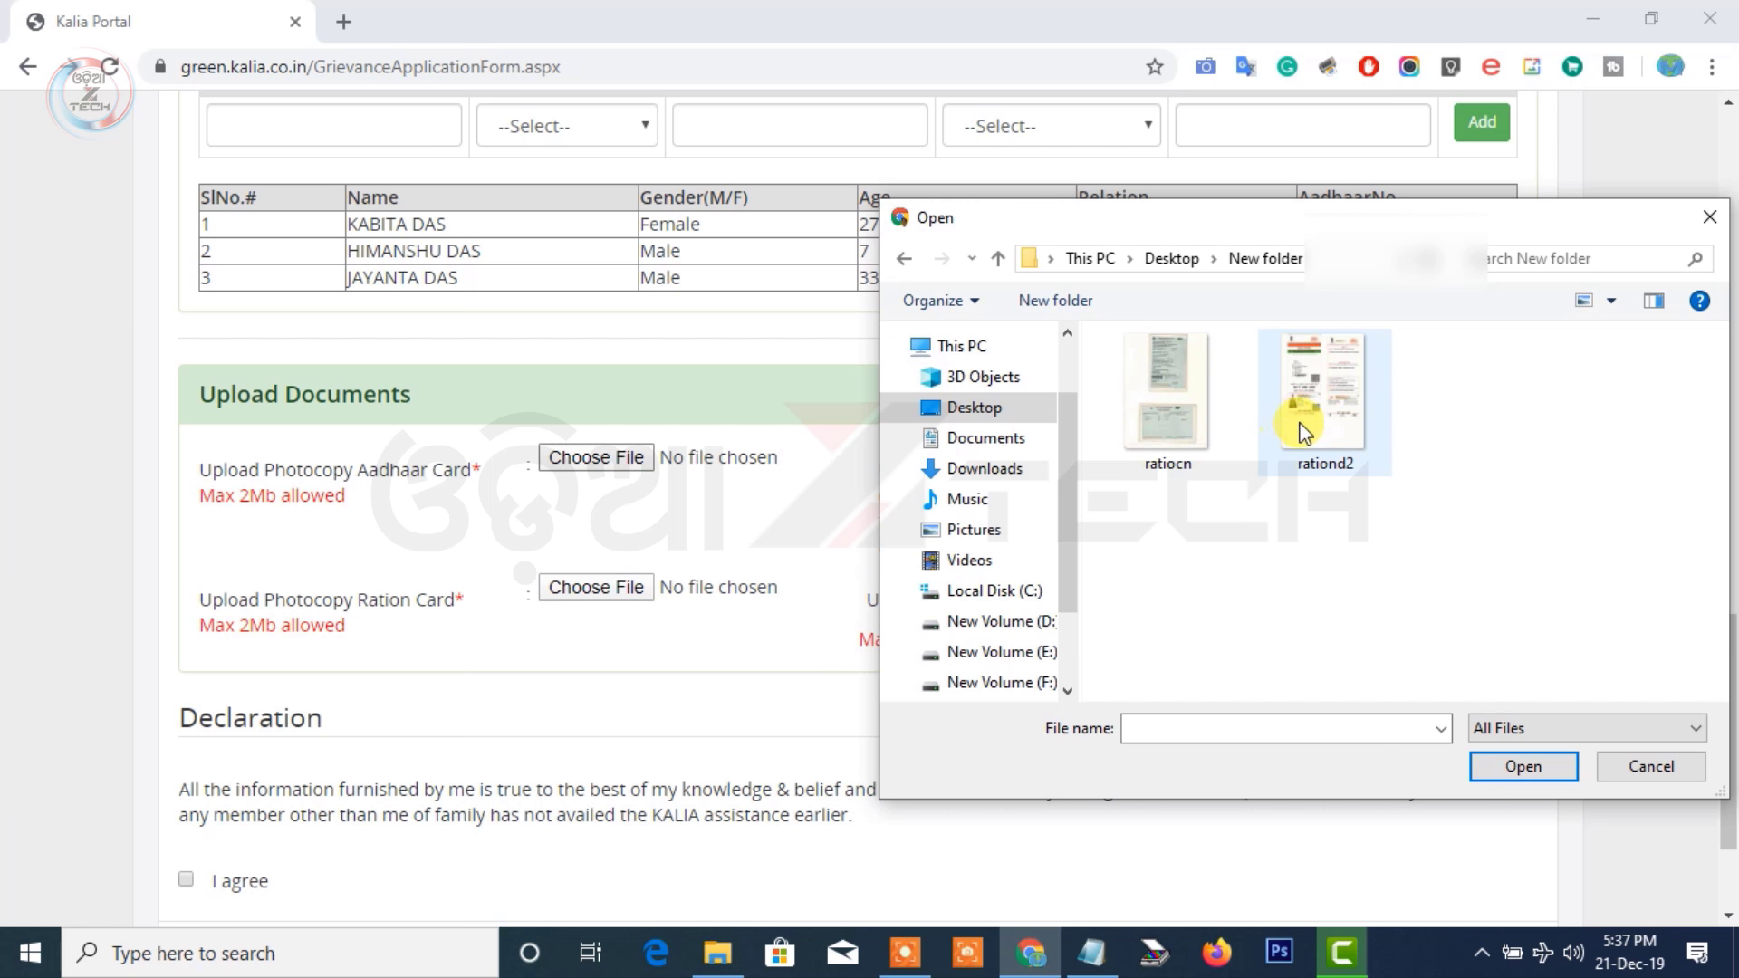
left_click(1279, 418)
left_click(1525, 767)
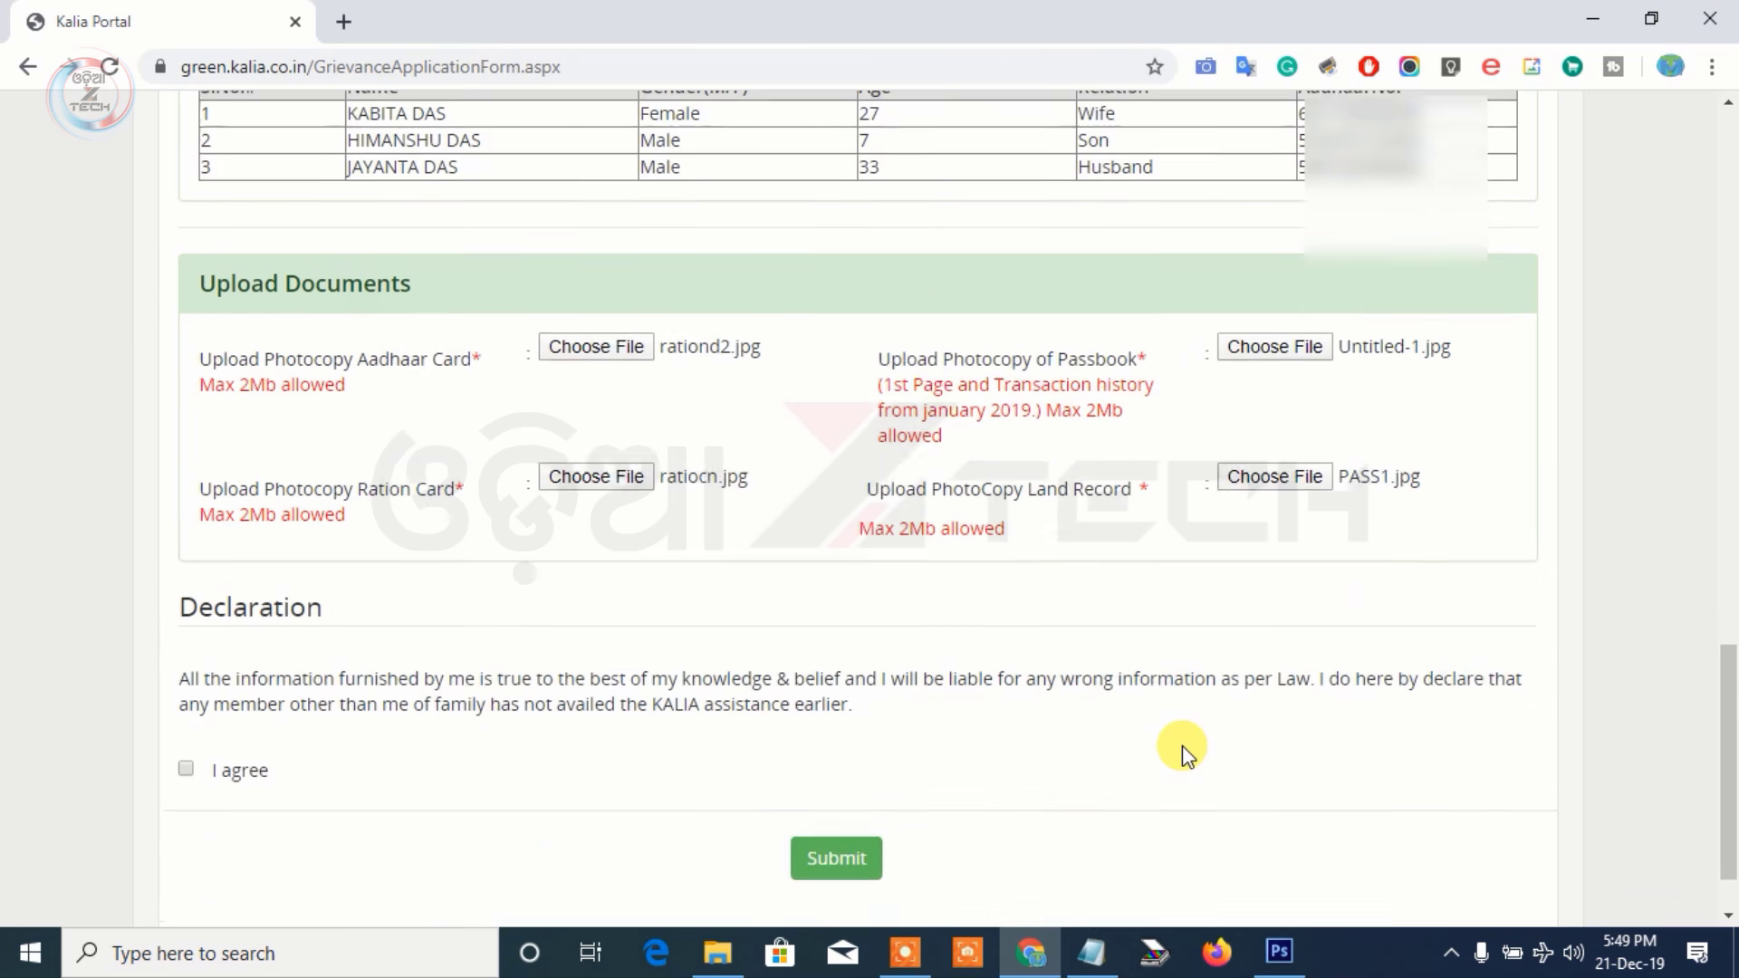
Accept the I agree declaration and submit the form to receive a token number
scroll(1182, 746, "down", 2)
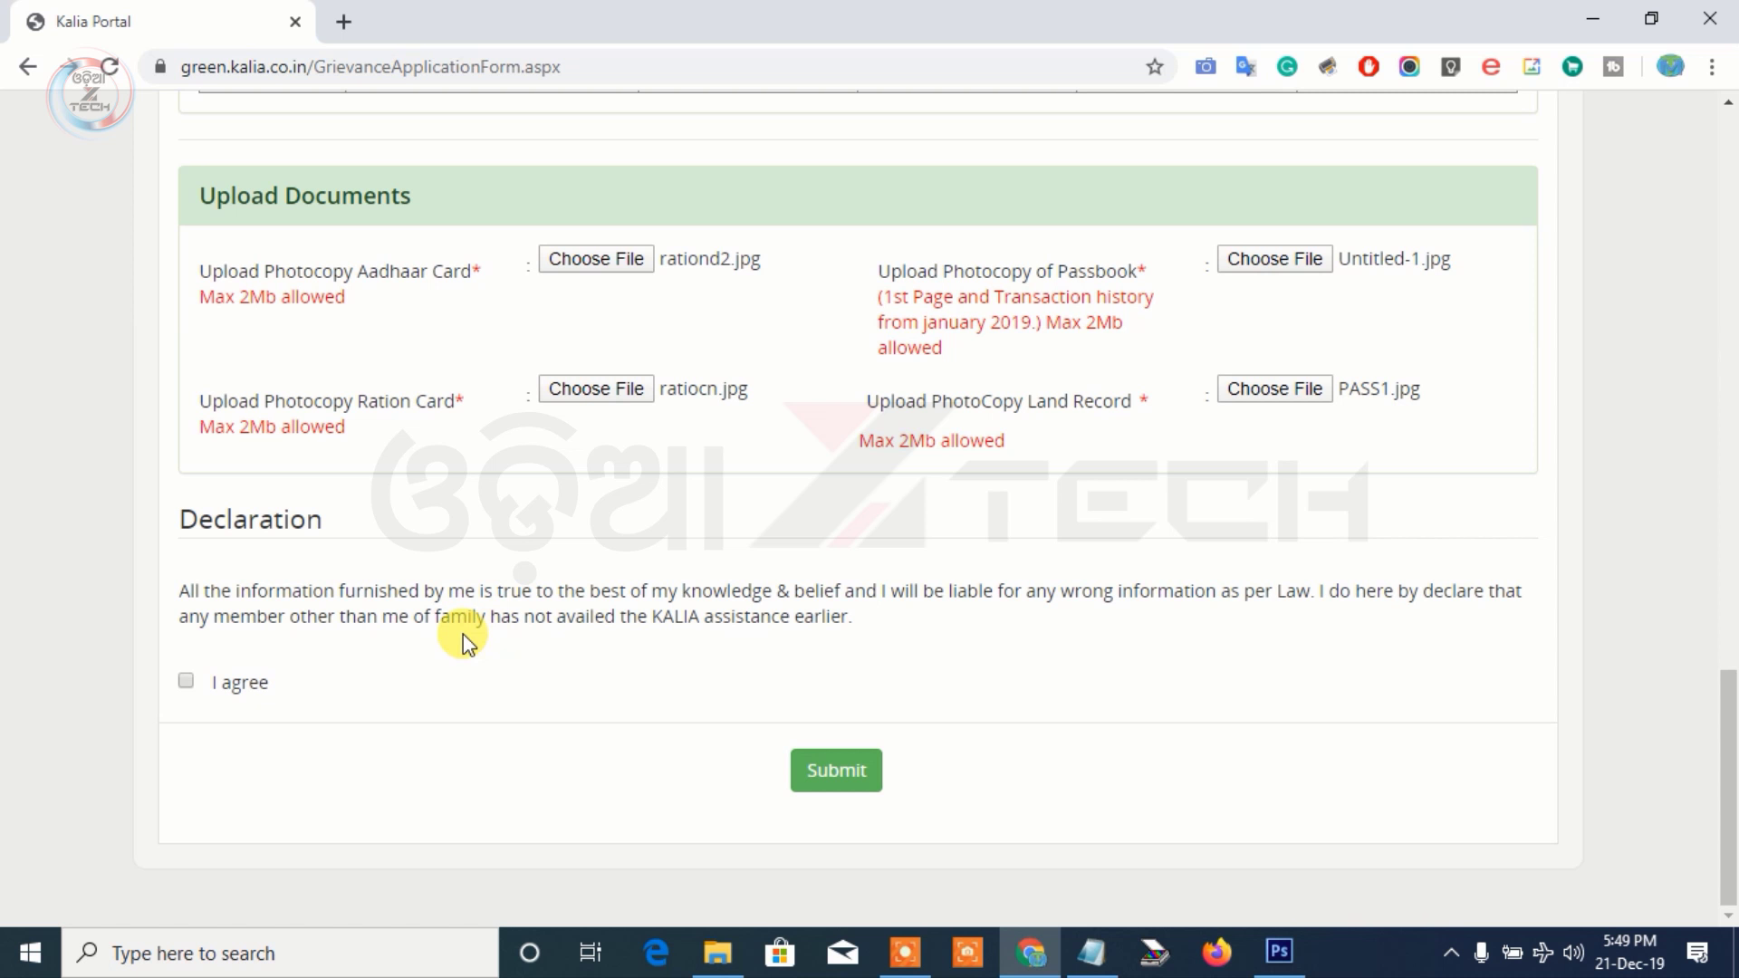
left_click(187, 686)
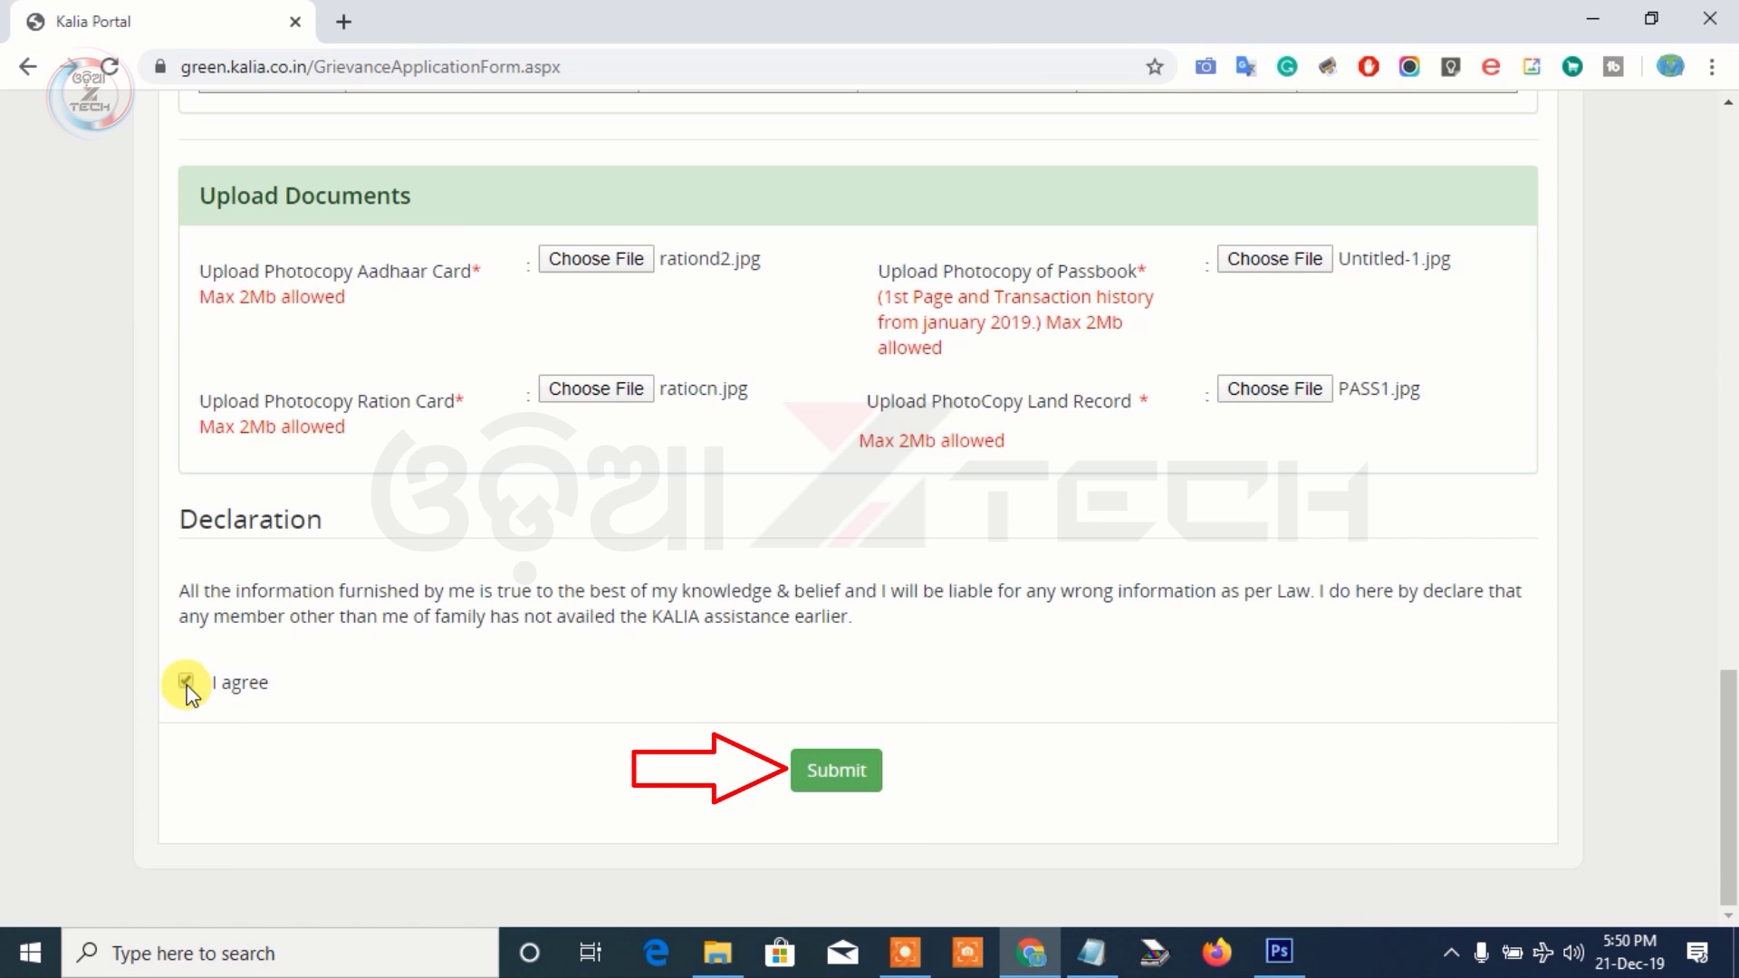
left_click(850, 784)
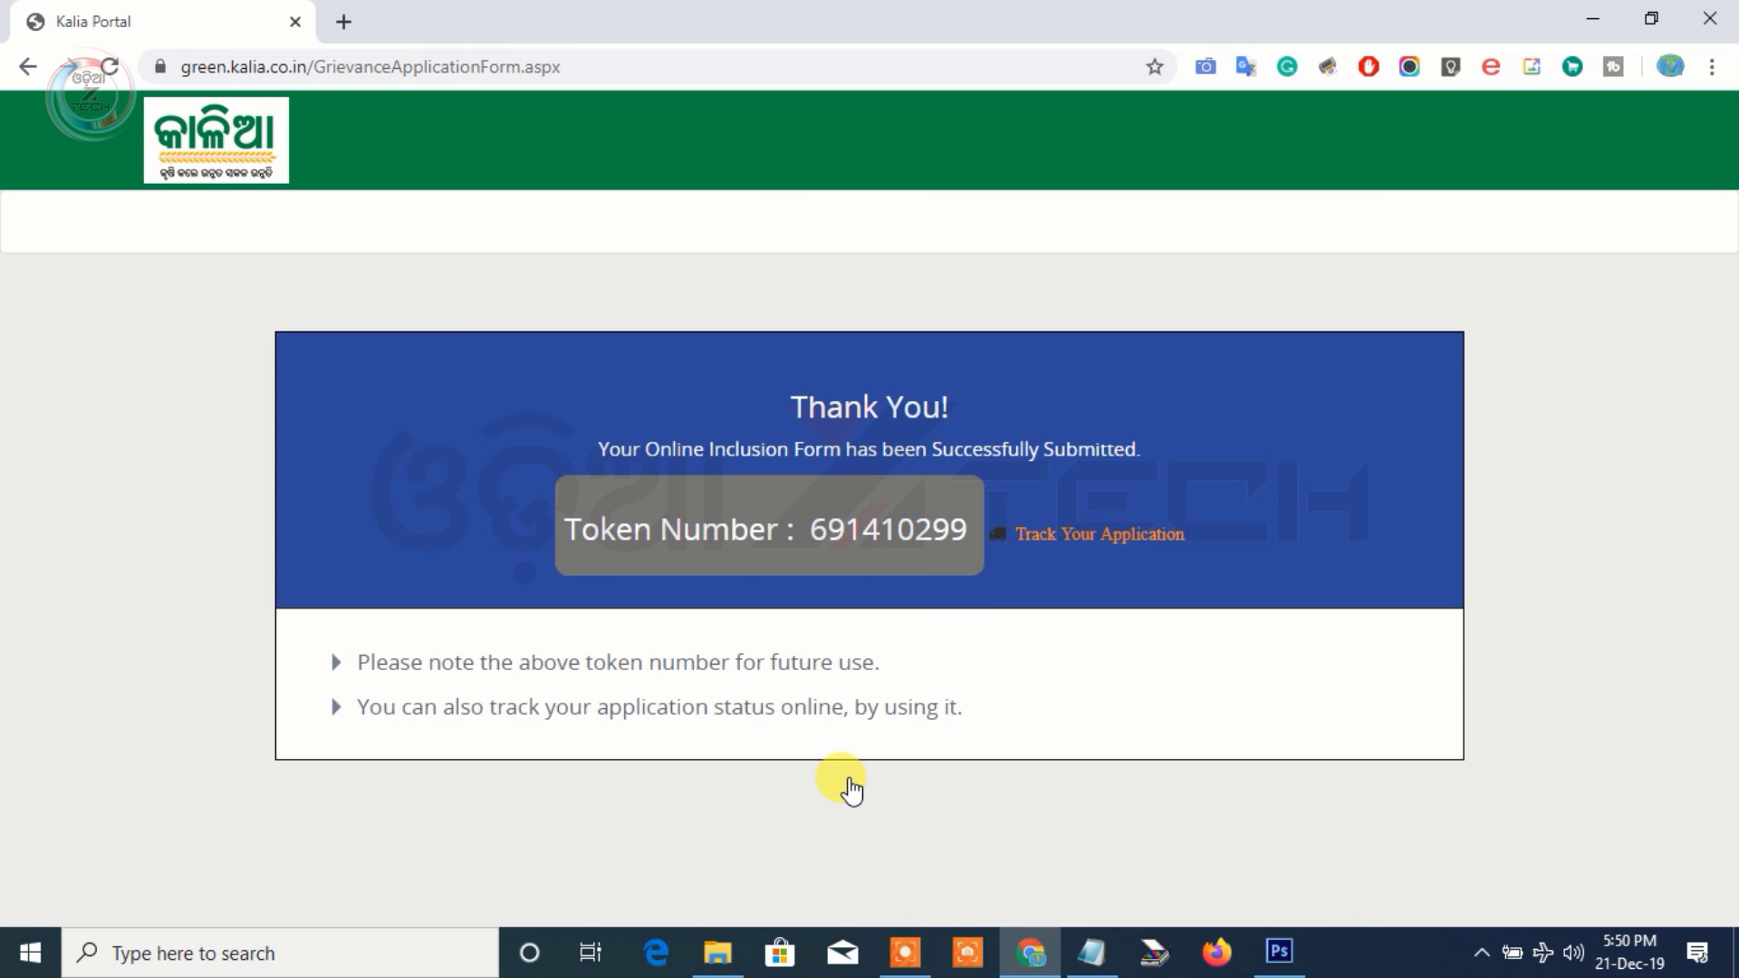
Select the issued token number on the Thank You page and go to Track Your Application
double_click(887, 528)
key("ctrl+c")
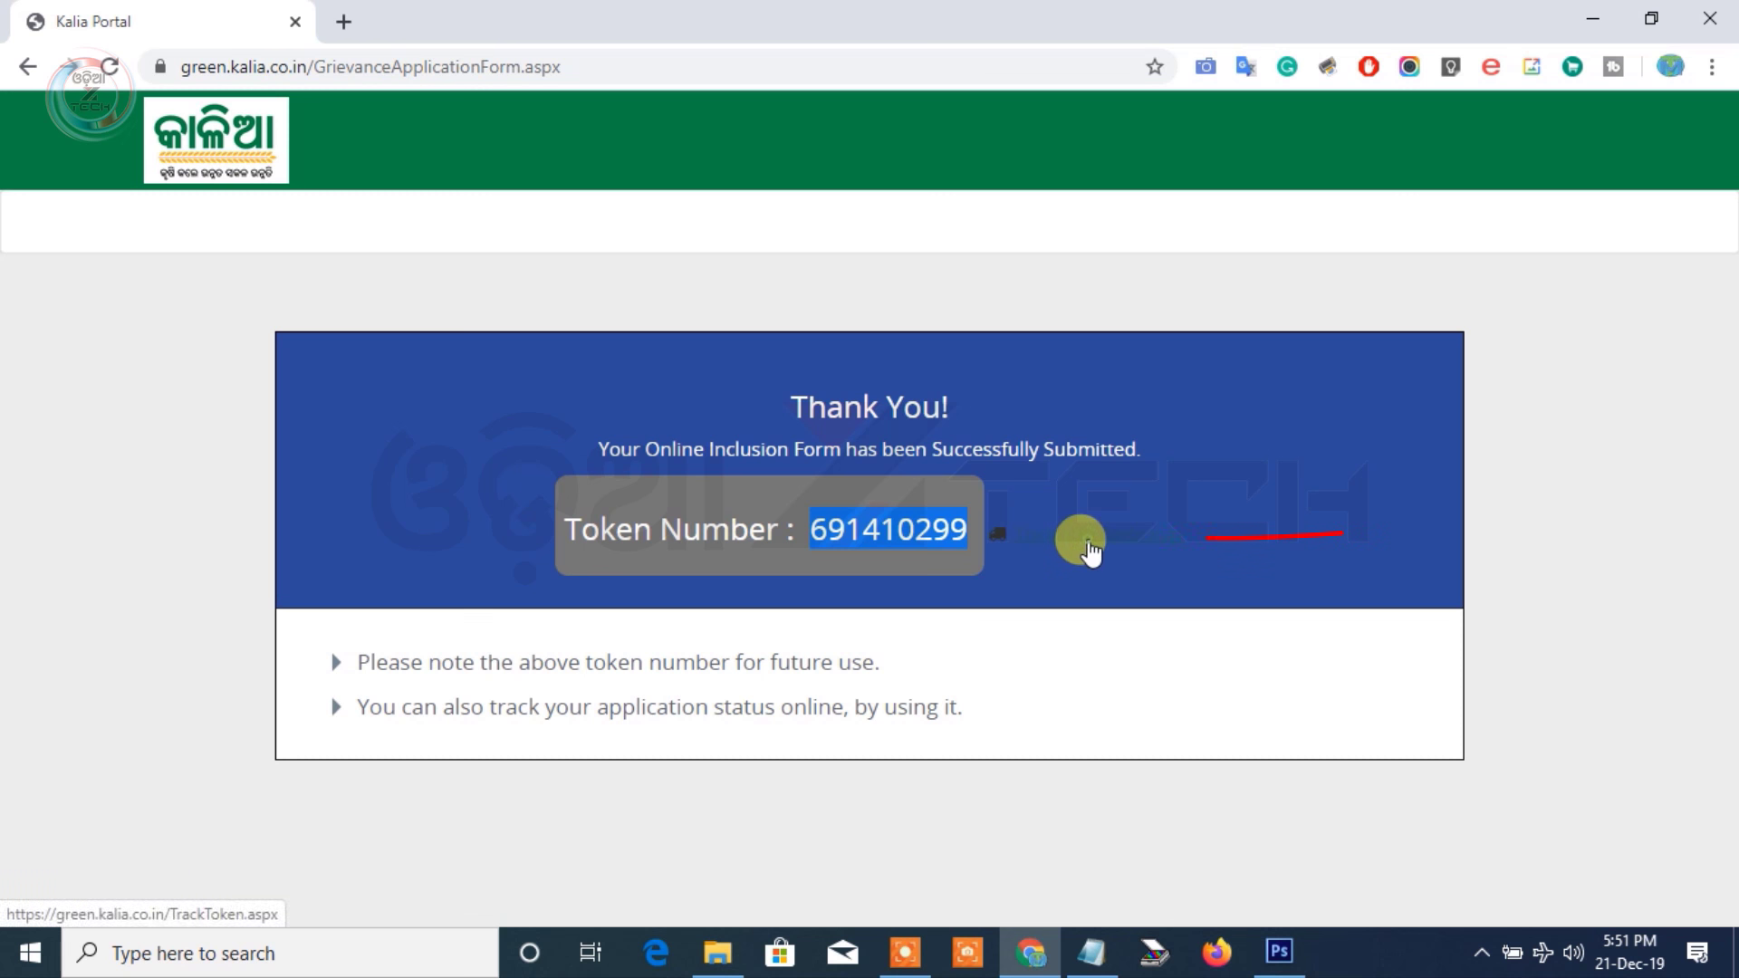
left_click(1087, 543)
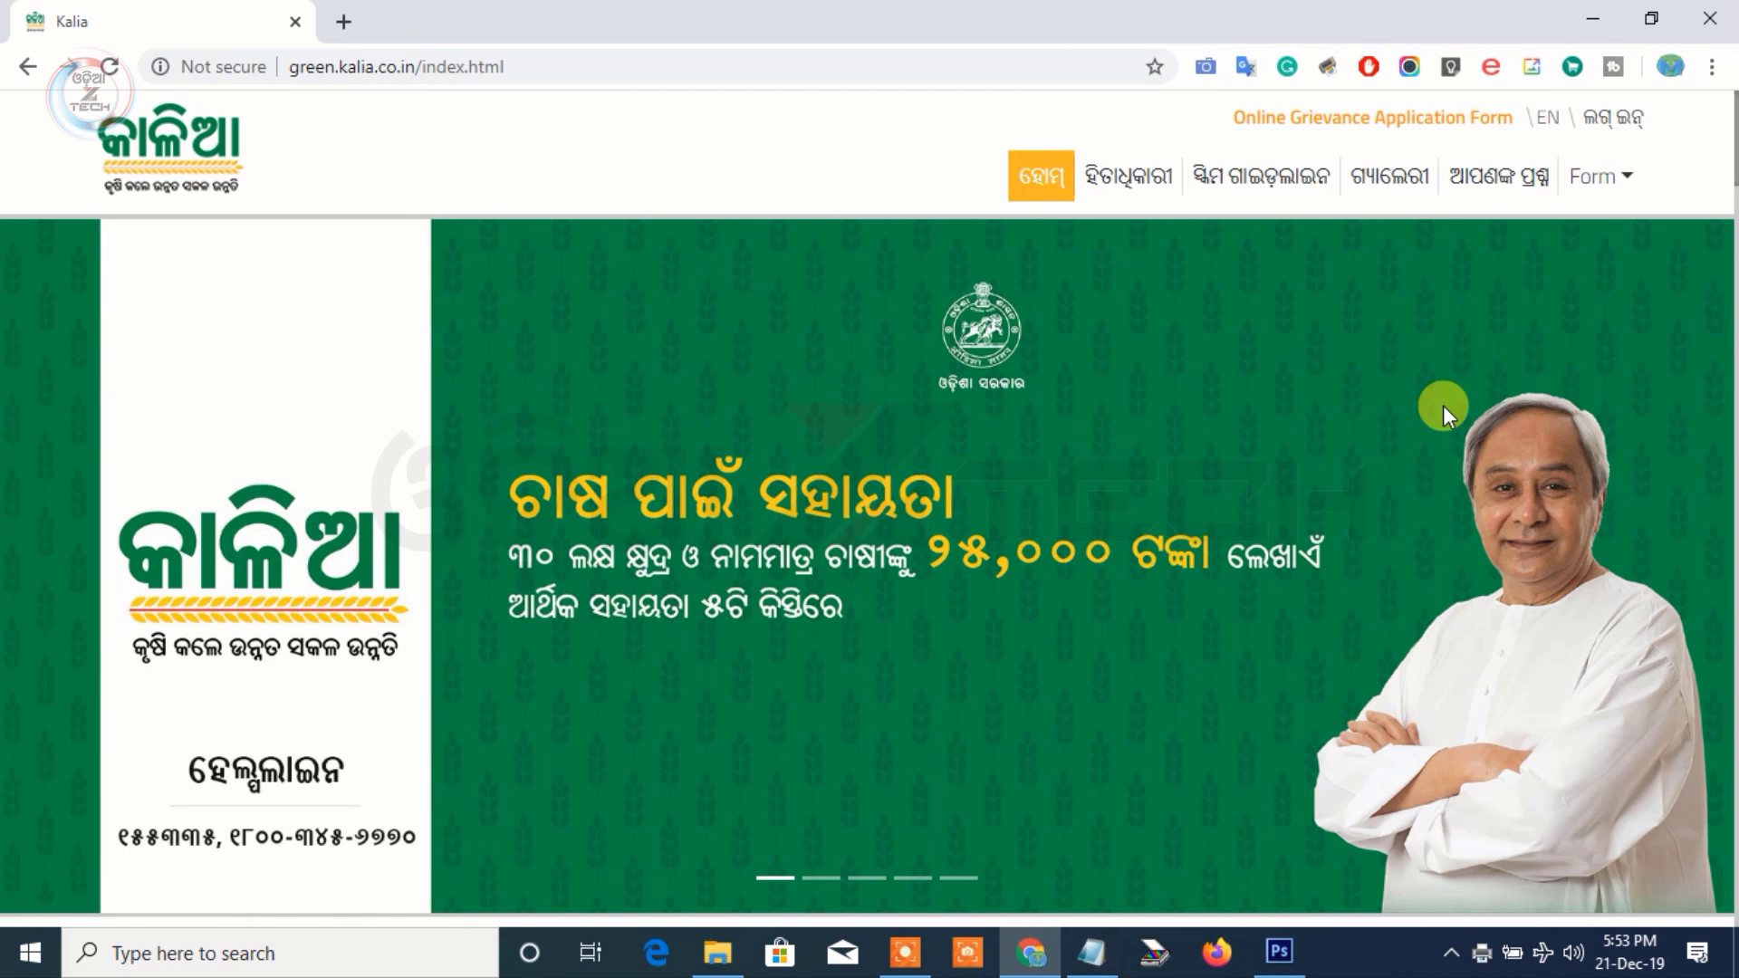
Open the application status tracking page from the home page
left_click(1376, 112)
scroll(1301, 202, "down", 1)
scroll(1280, 304, "up", 3)
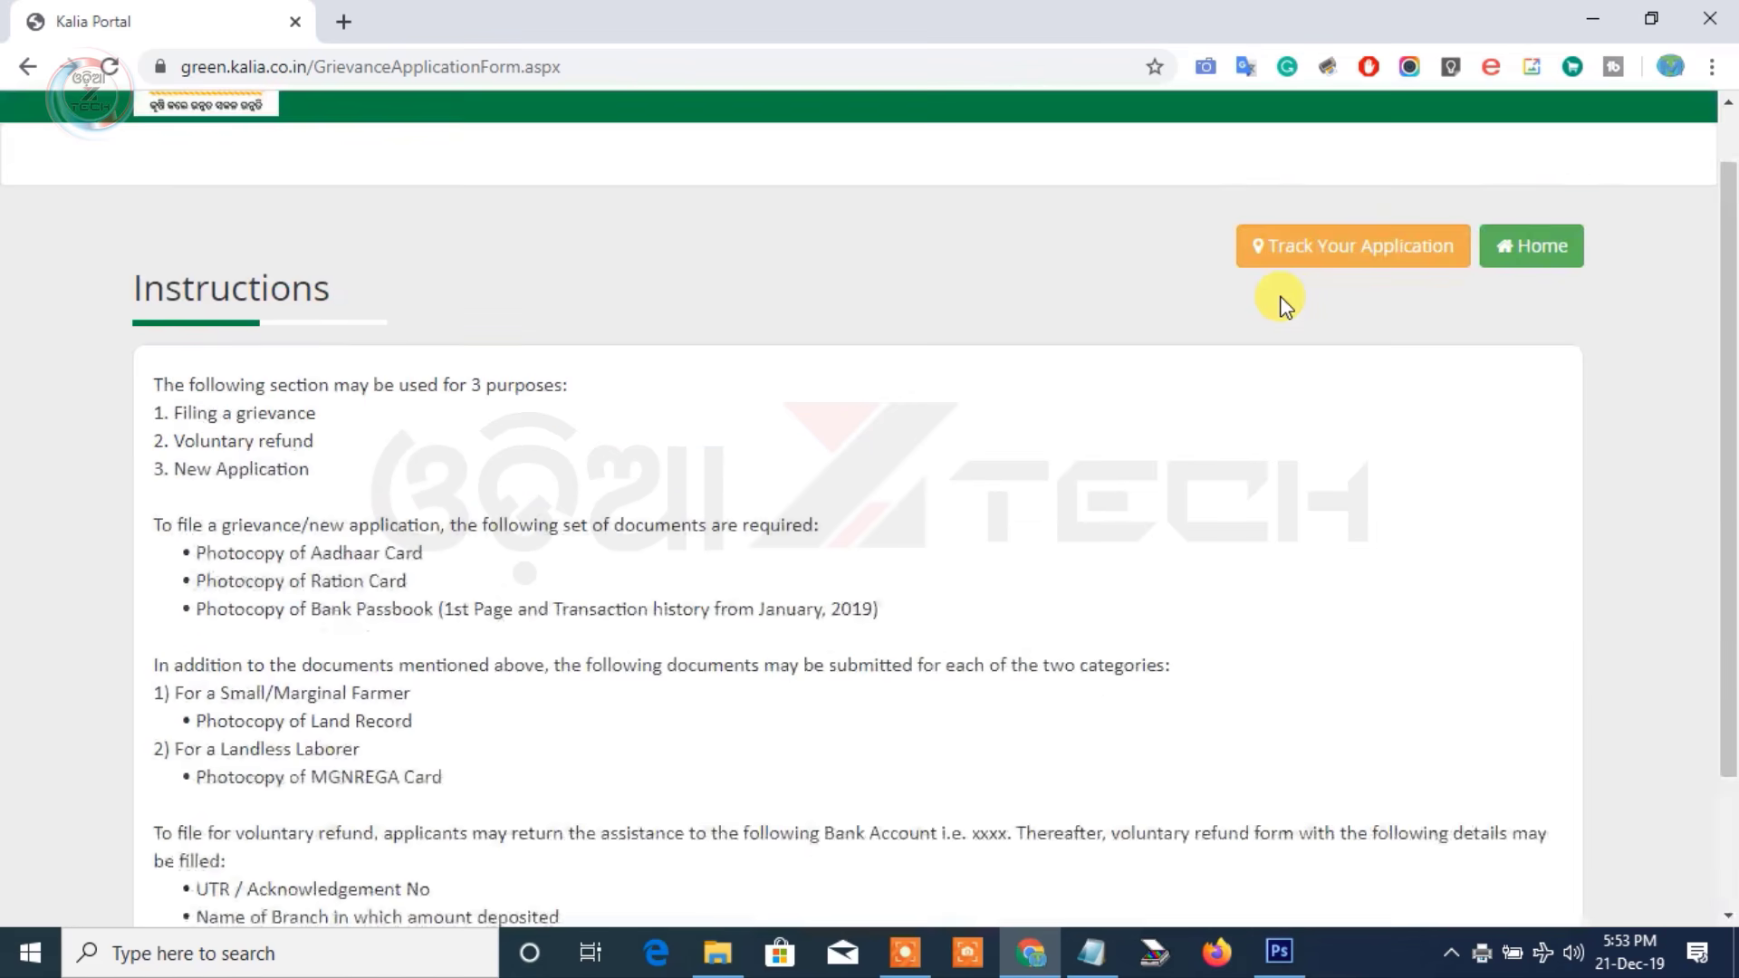
left_click(1333, 319)
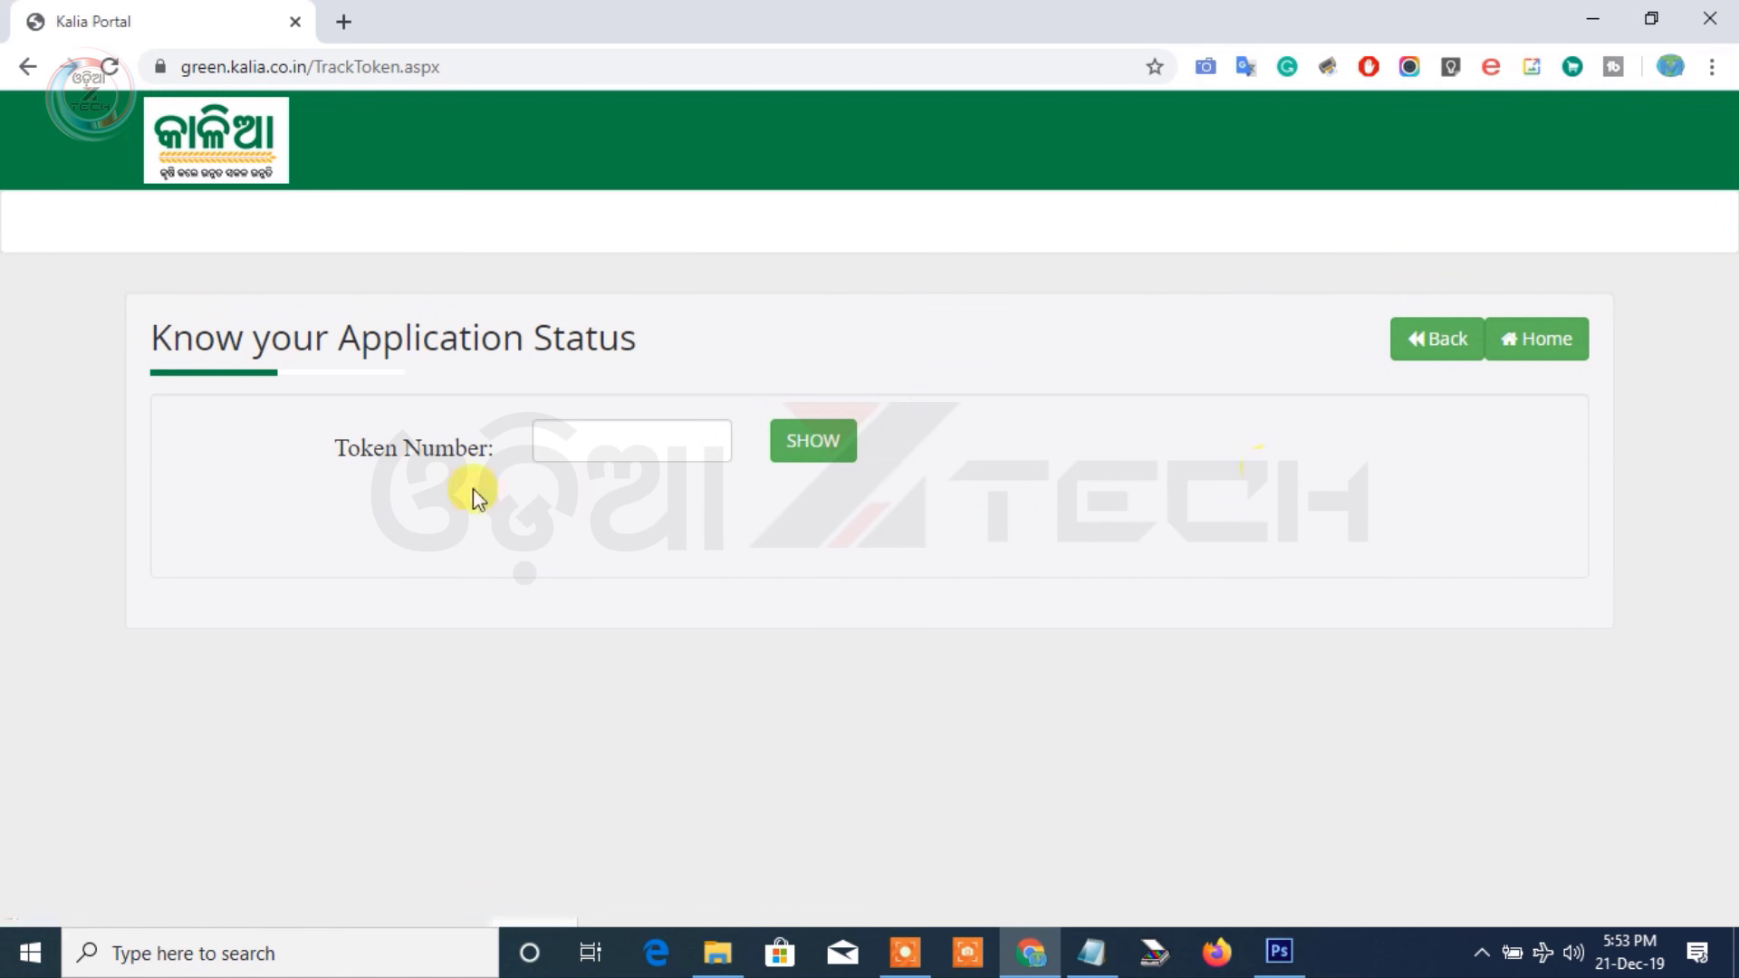
Paste the token number into Track Token and show its details, with every approval stage Pending
left_click(580, 445)
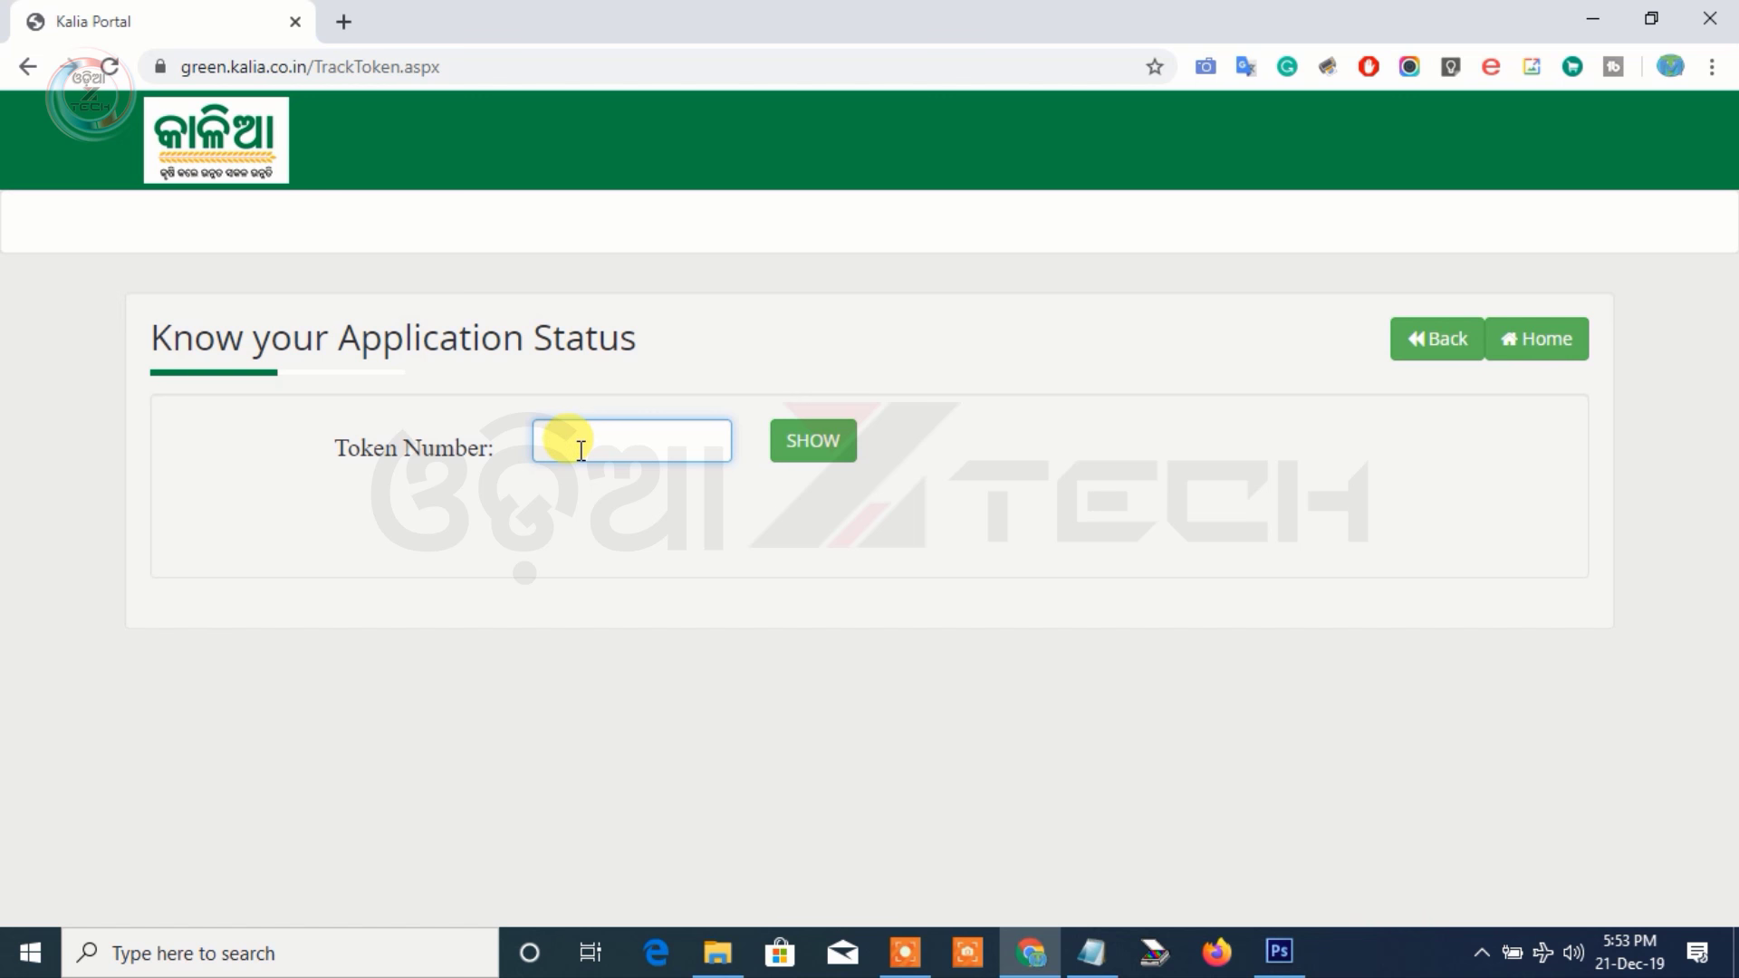
key("ctrl+v")
left_click(812, 443)
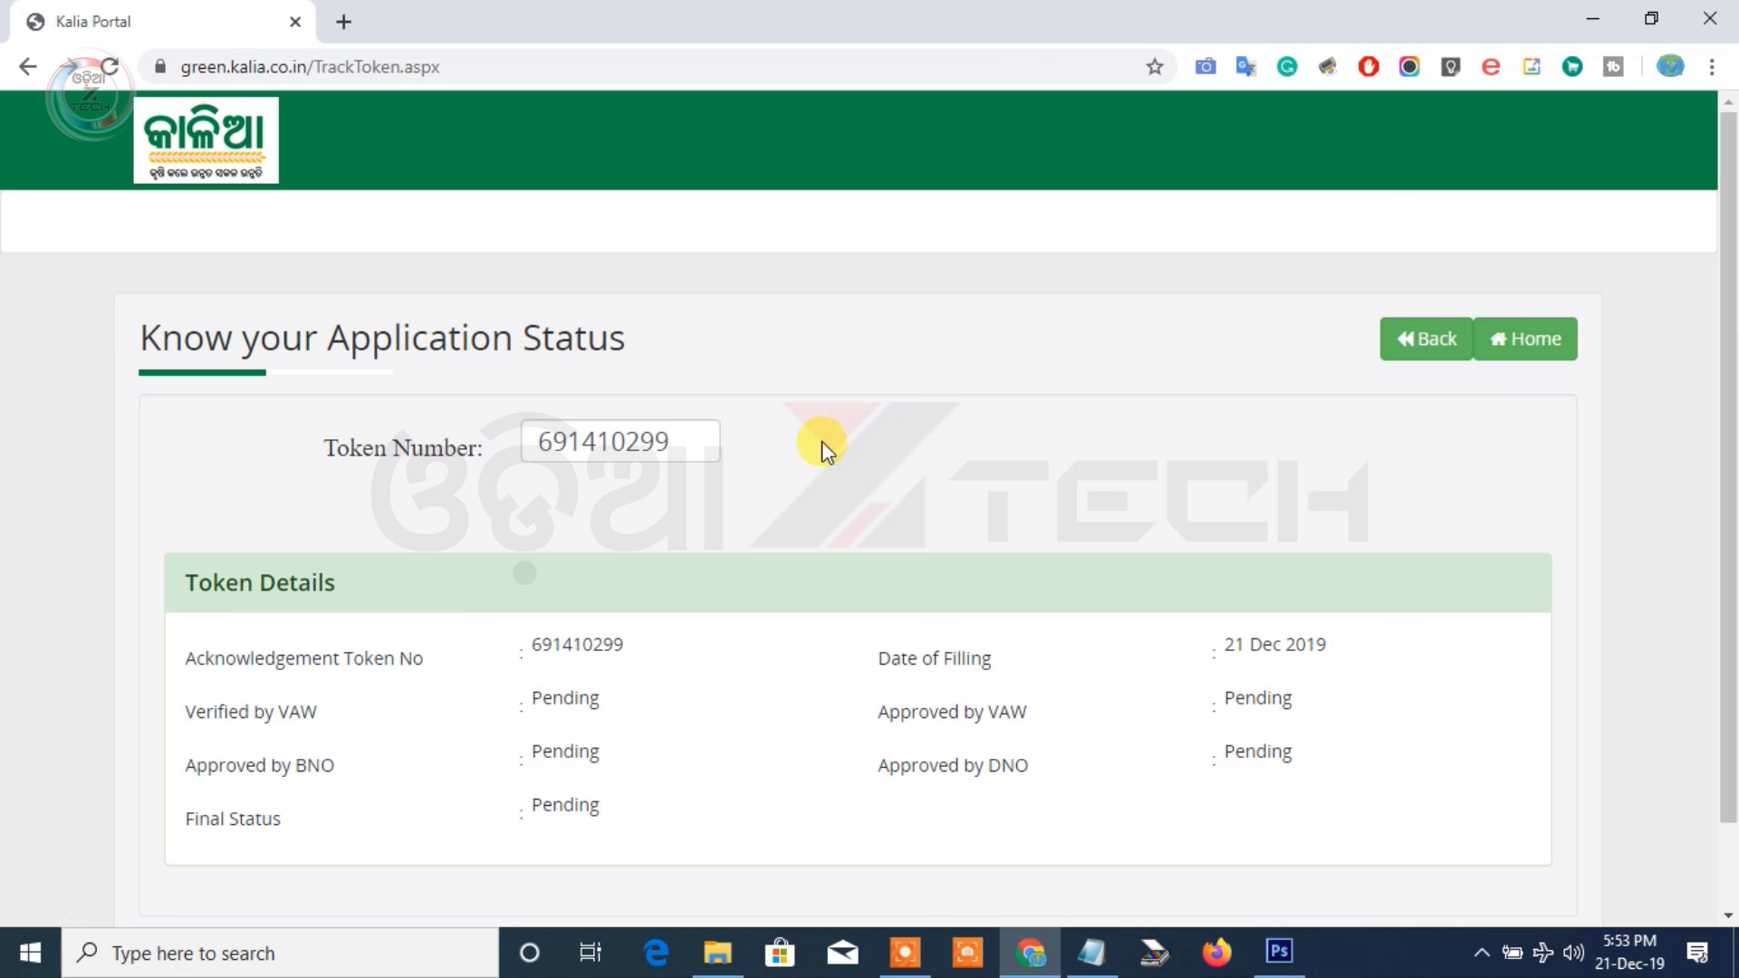
key("ctrl+p")
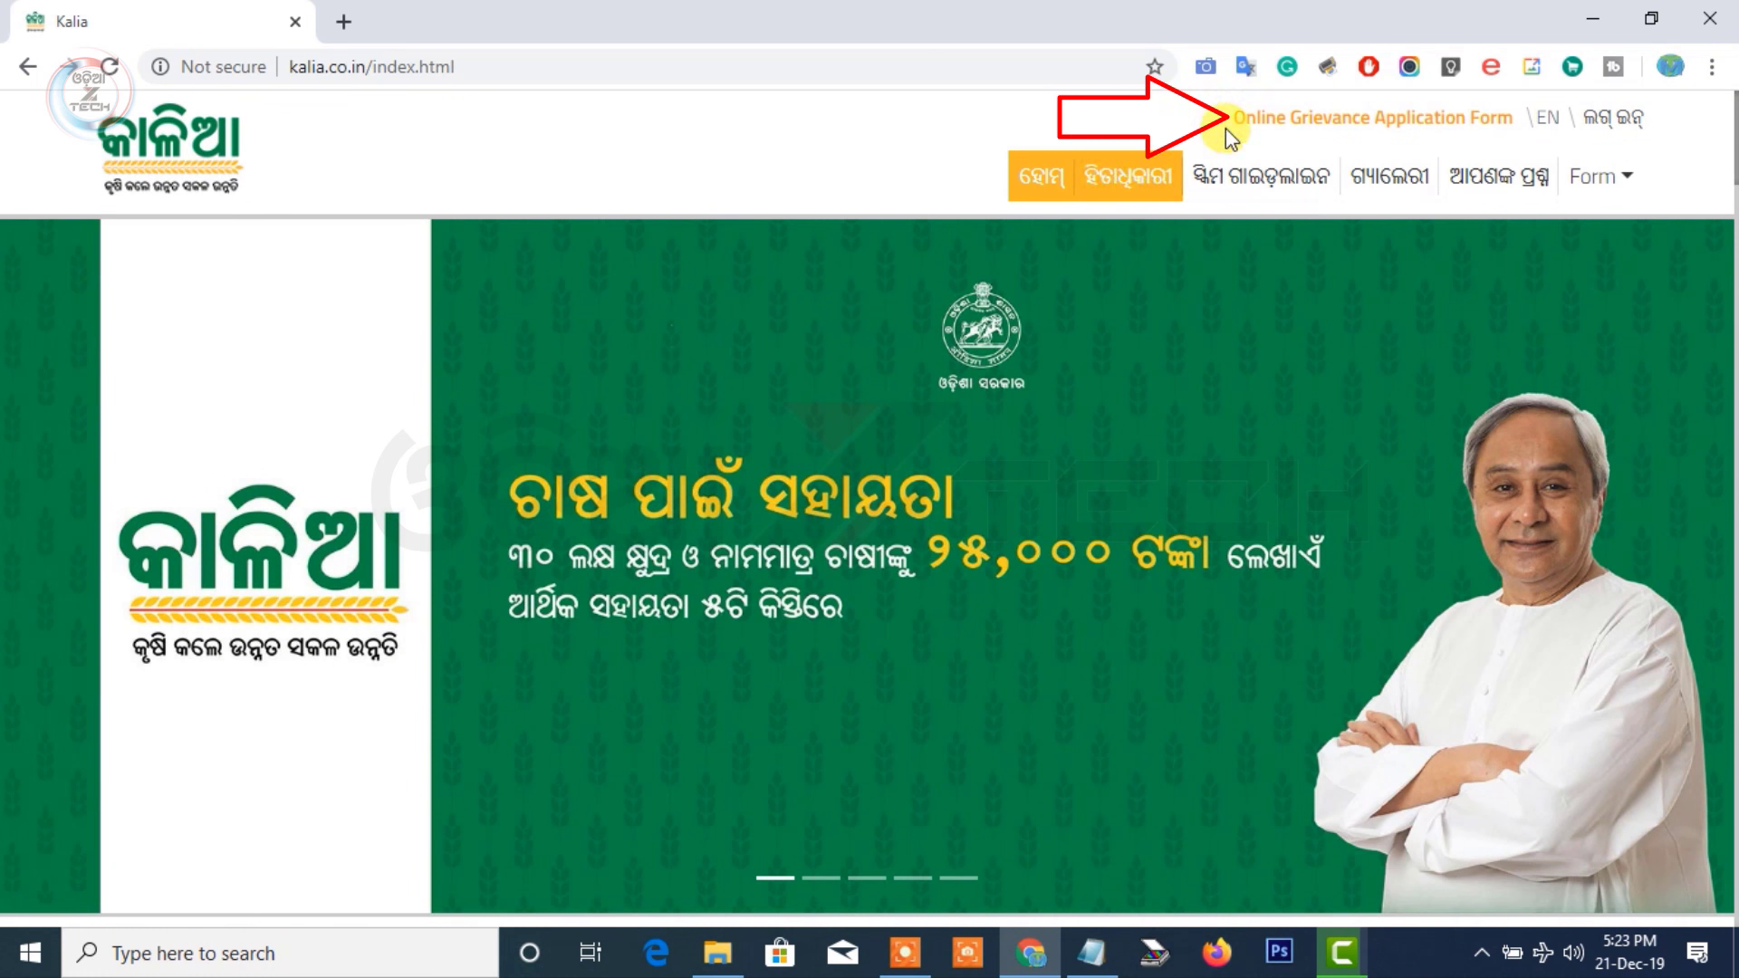
Open the Online Grievance Application Form, proceed, and confirm Yes to filing a grievance
left_click(1363, 127)
scroll(1130, 318, "down", 3)
left_click(856, 835)
left_click(824, 469)
Enter the farmer's Aadhaar number and show their details, including the payment record
left_click(575, 458)
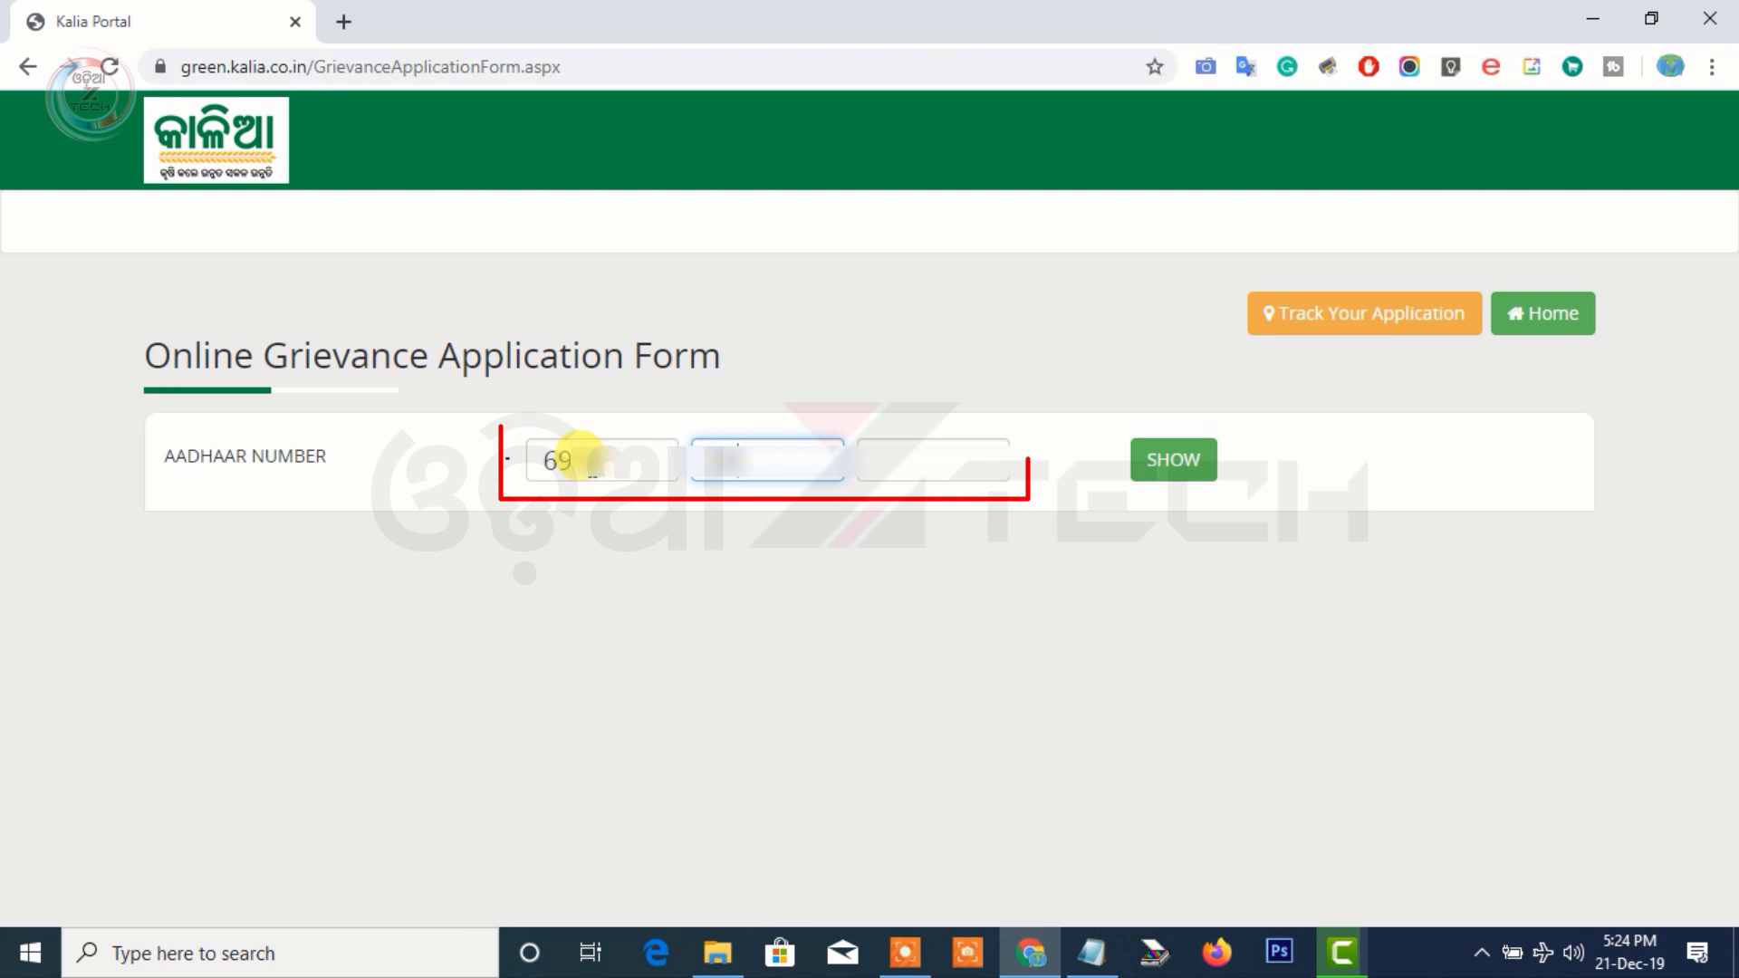
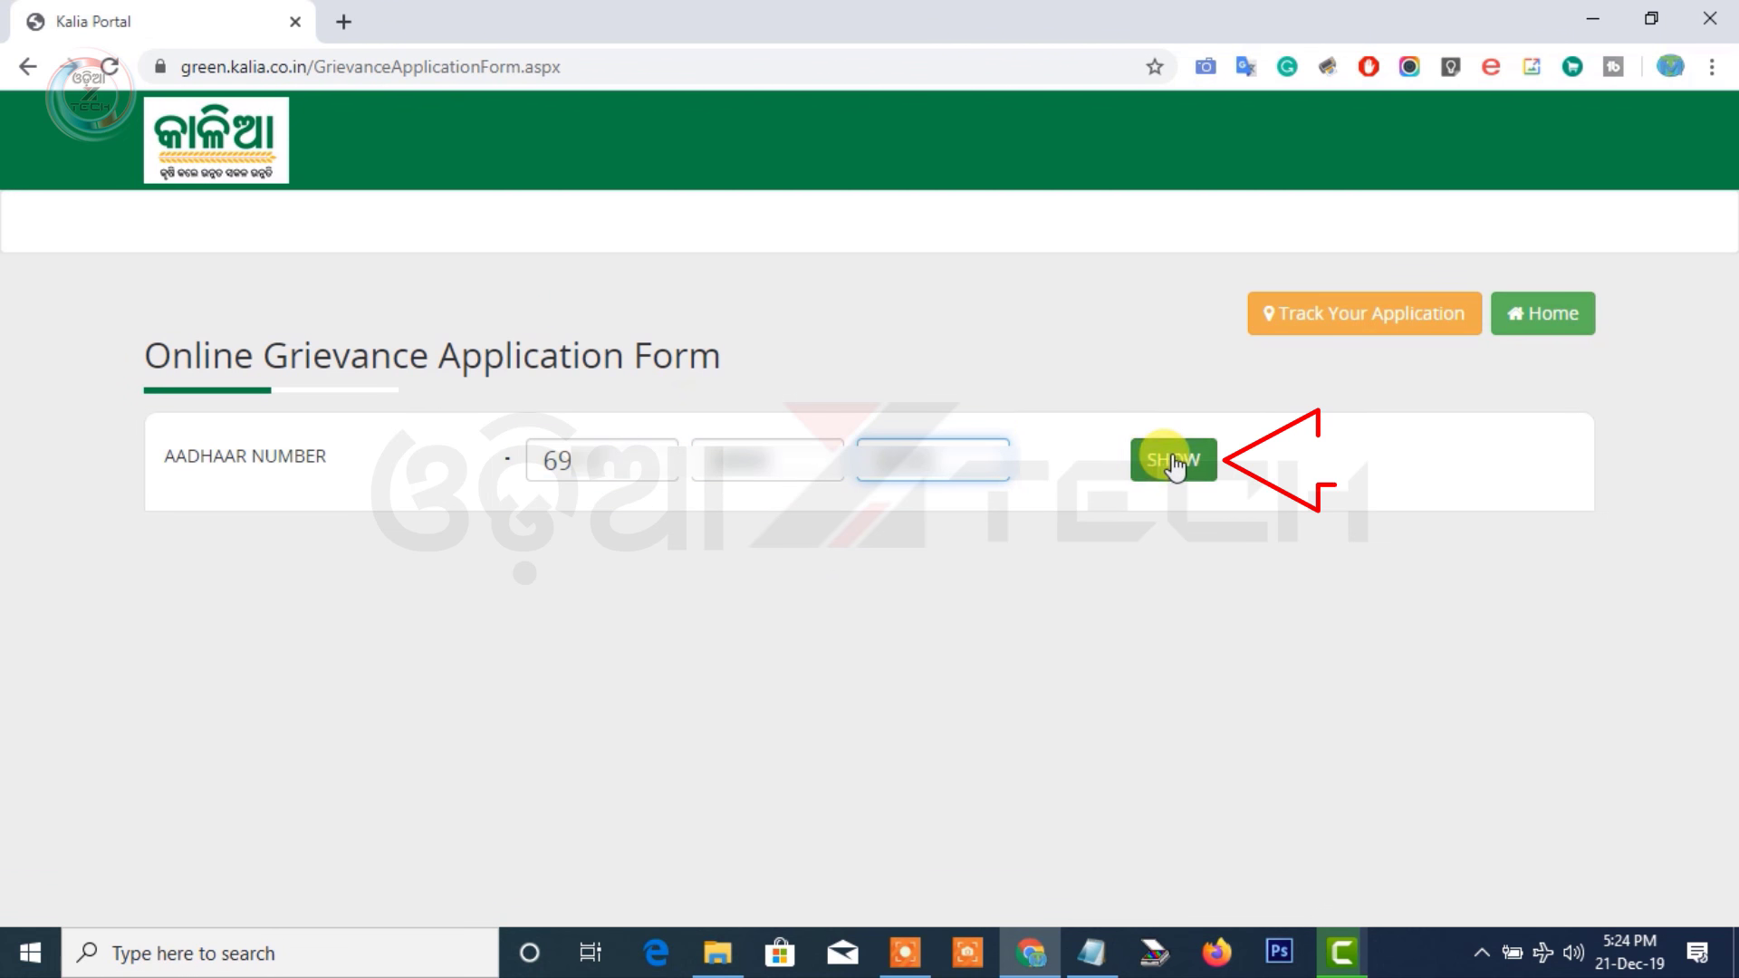
left_click(1174, 462)
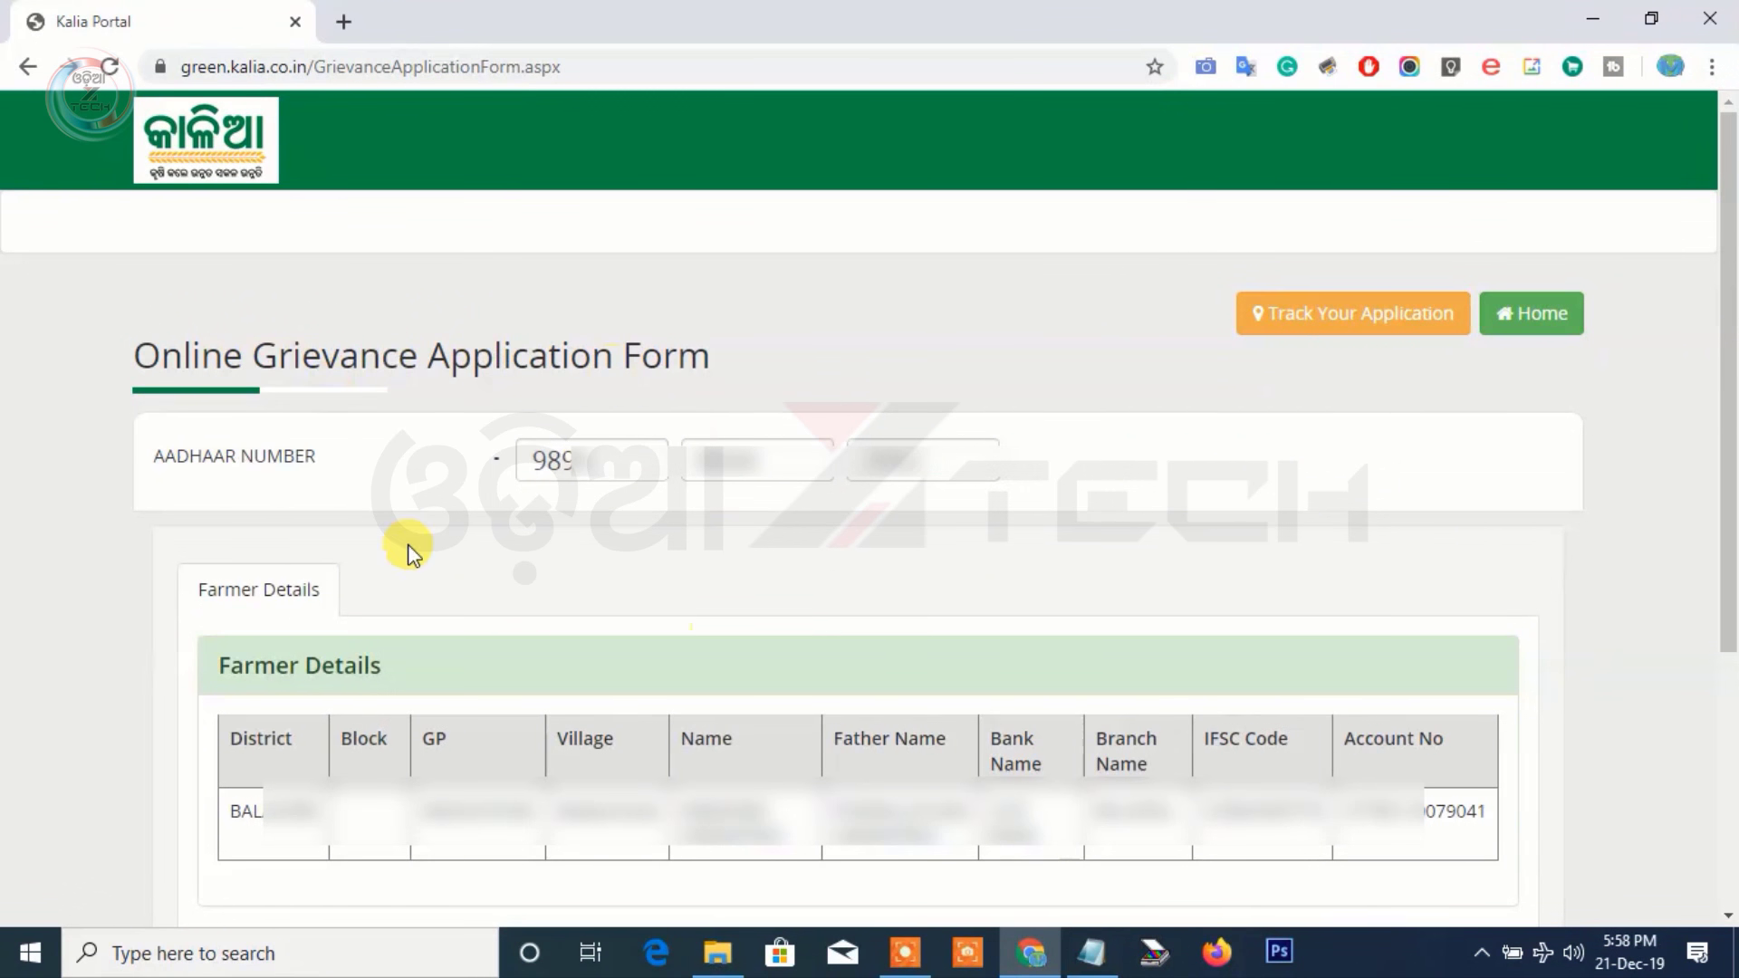
scroll(849, 578, "down", 4)
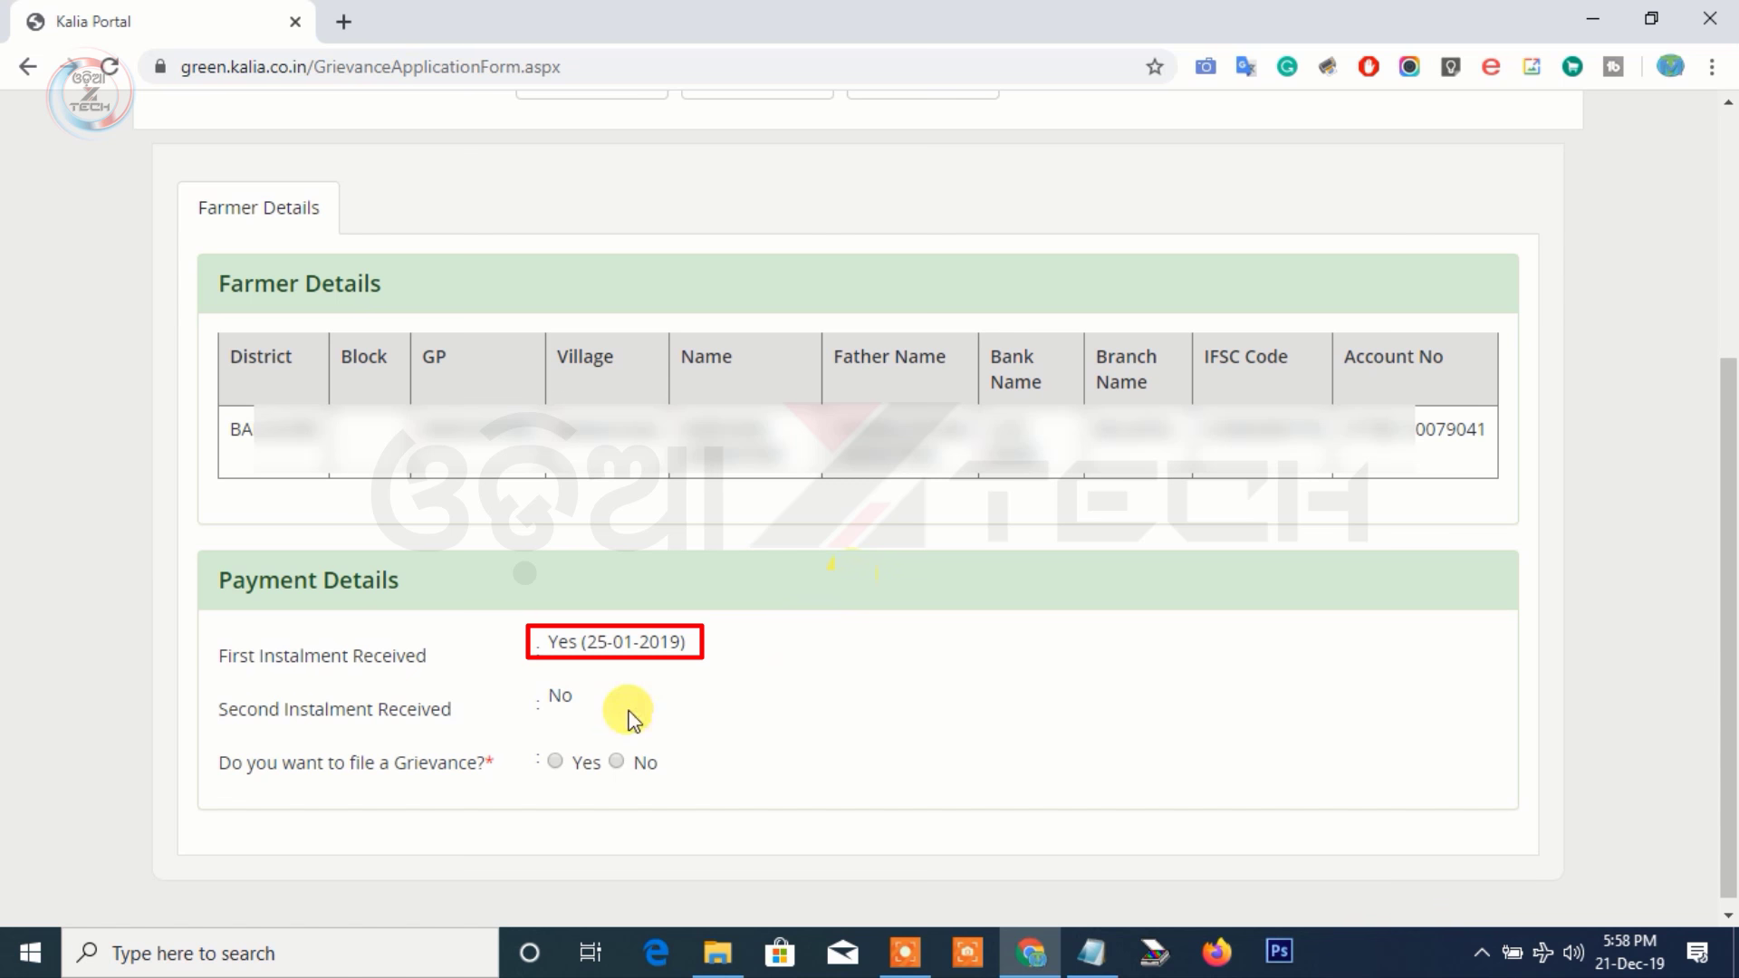
Answer Yes to filing a grievance, choose 'Installment 1 received but not Installment 2', and mark eligible Yes
left_click(556, 765)
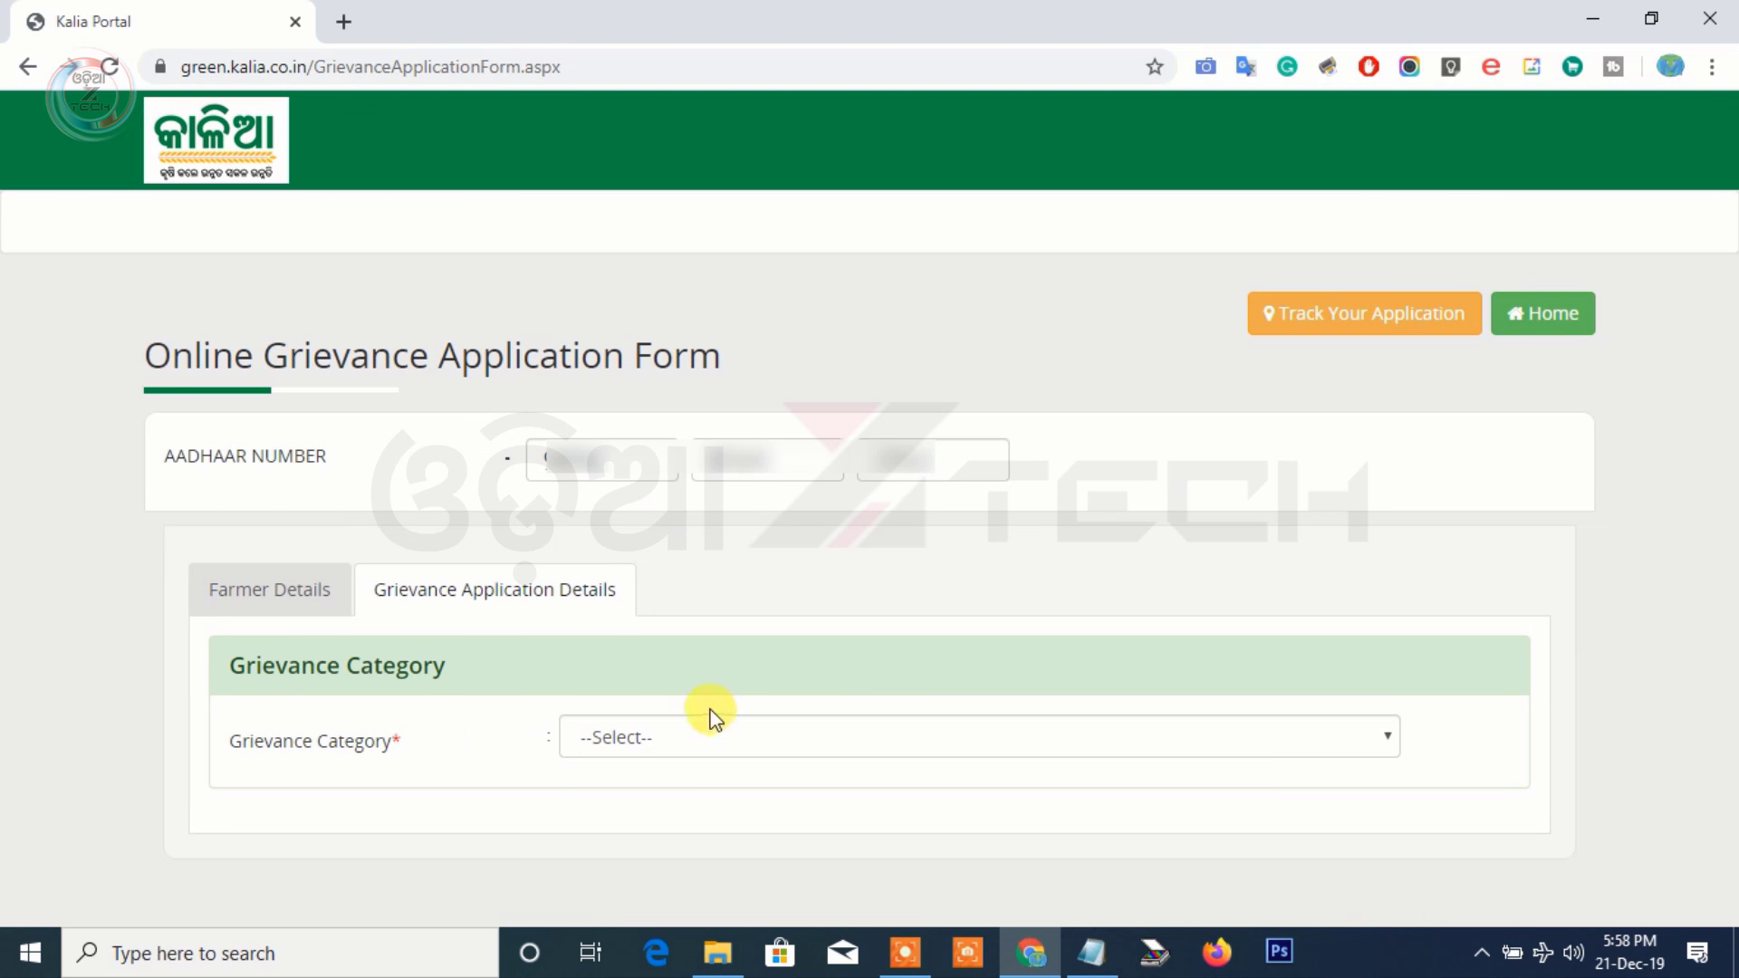
left_click(711, 733)
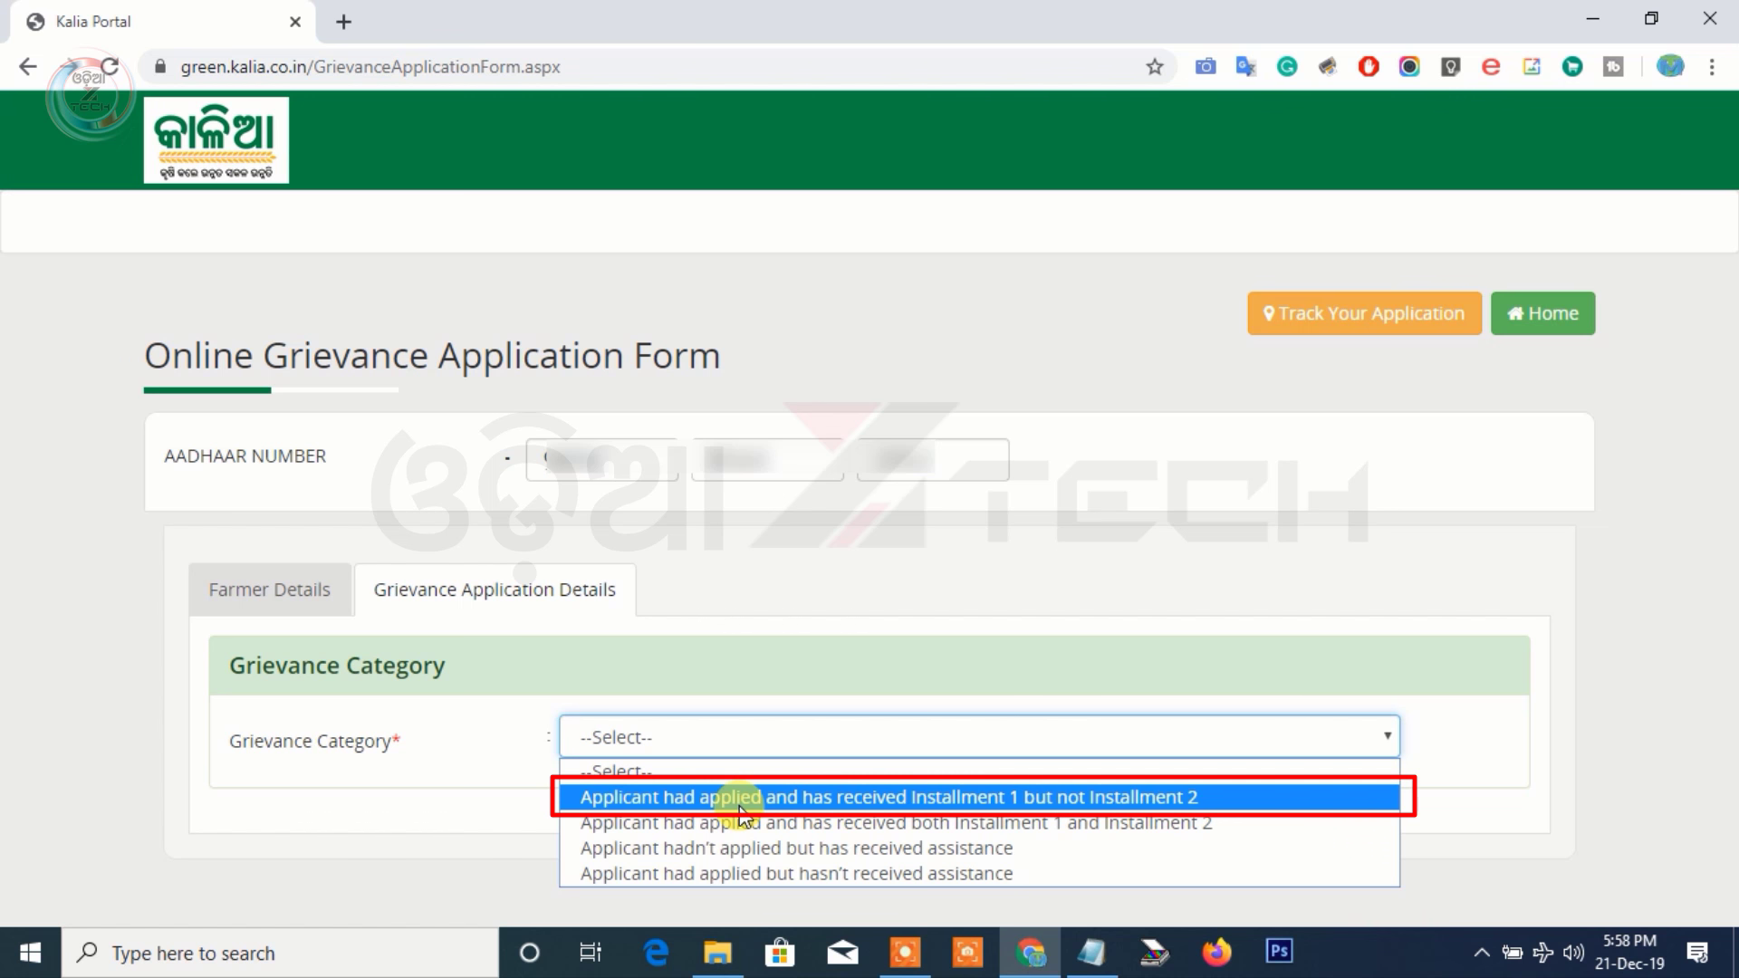
left_click(739, 797)
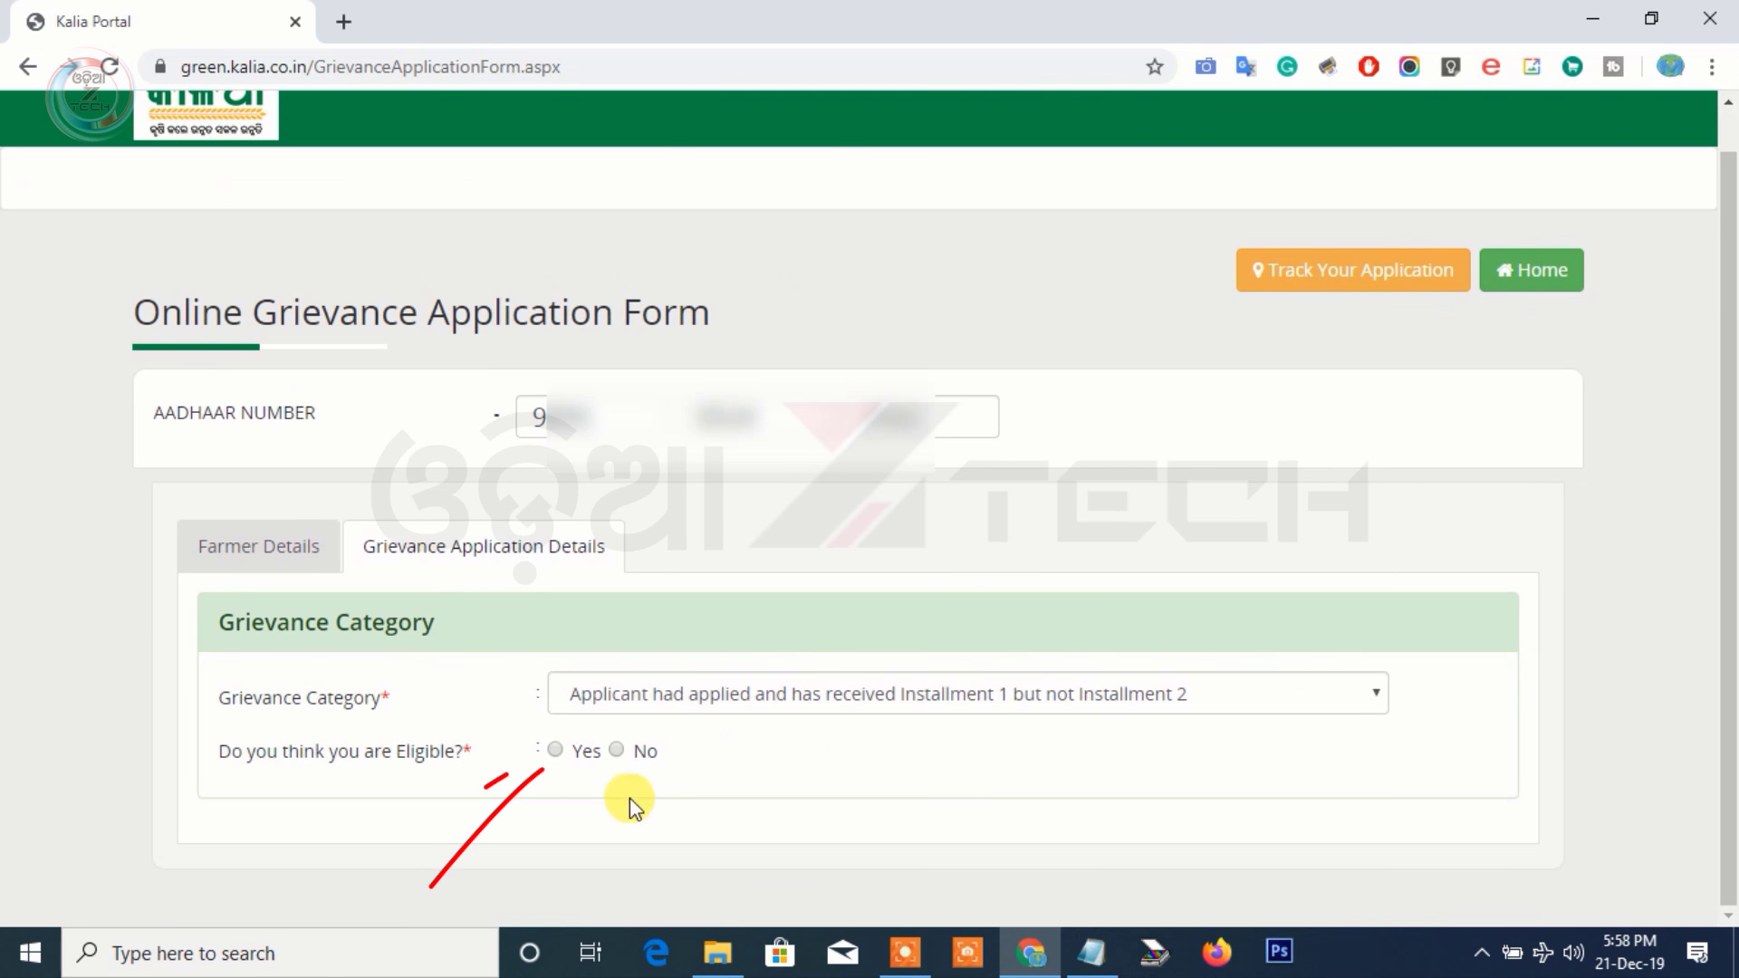
left_click(554, 751)
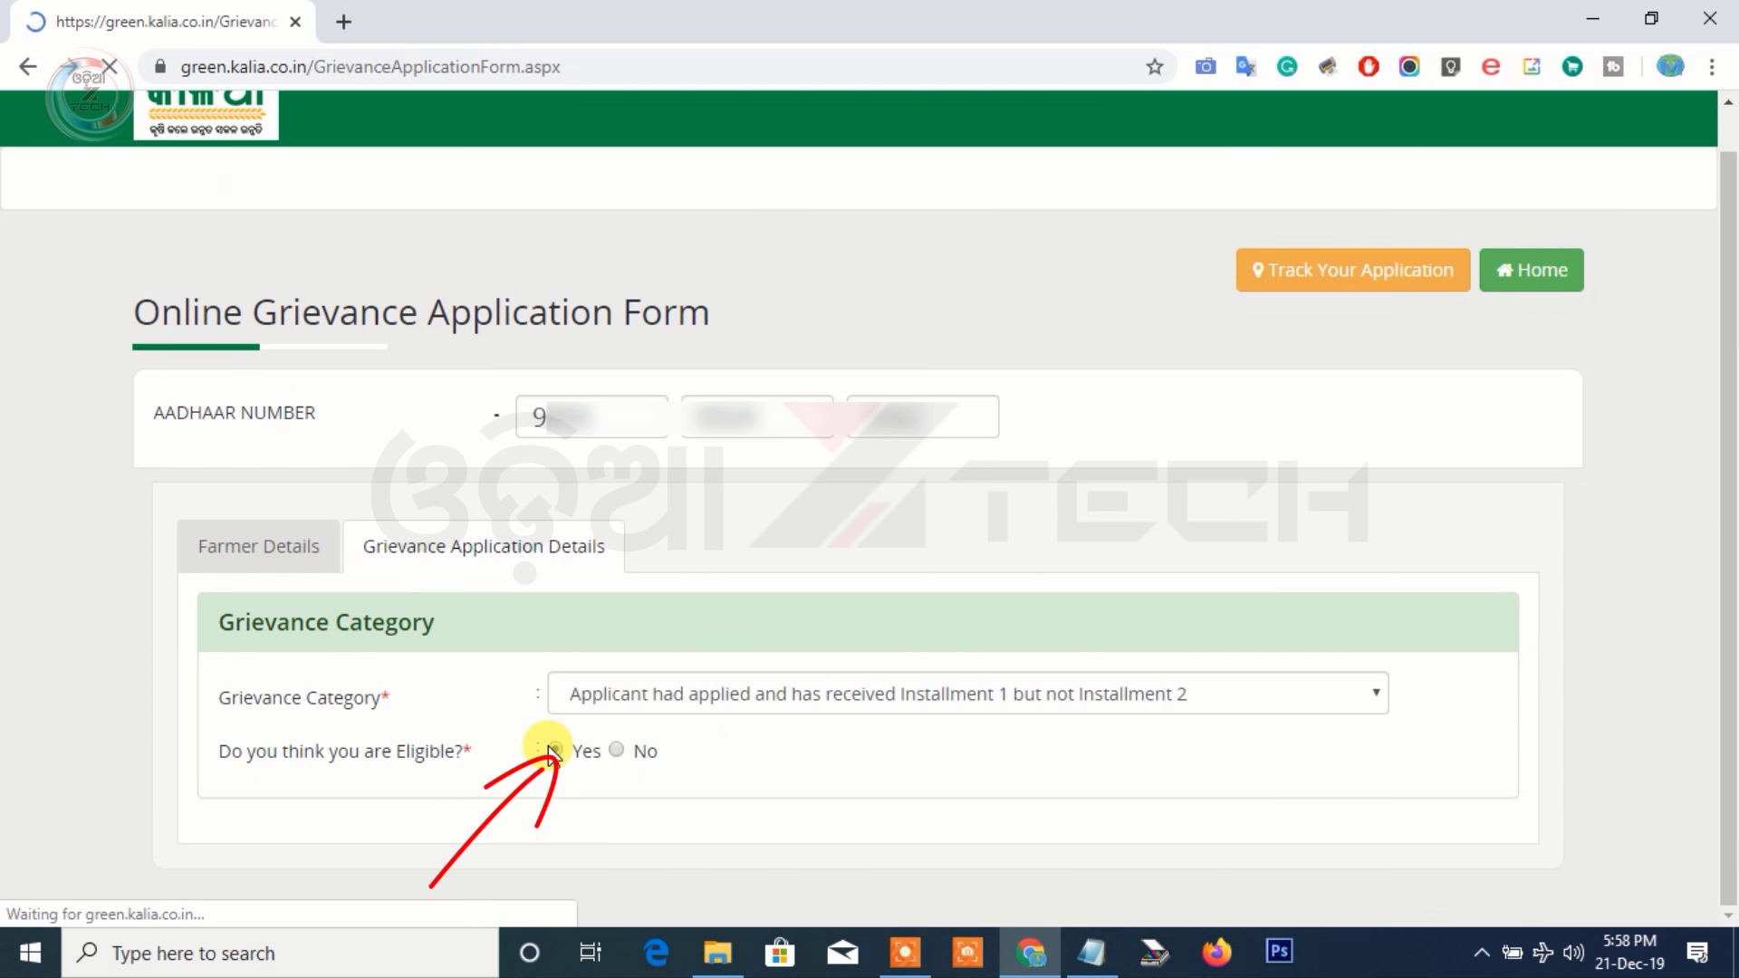
scroll(547, 746, "down", 5)
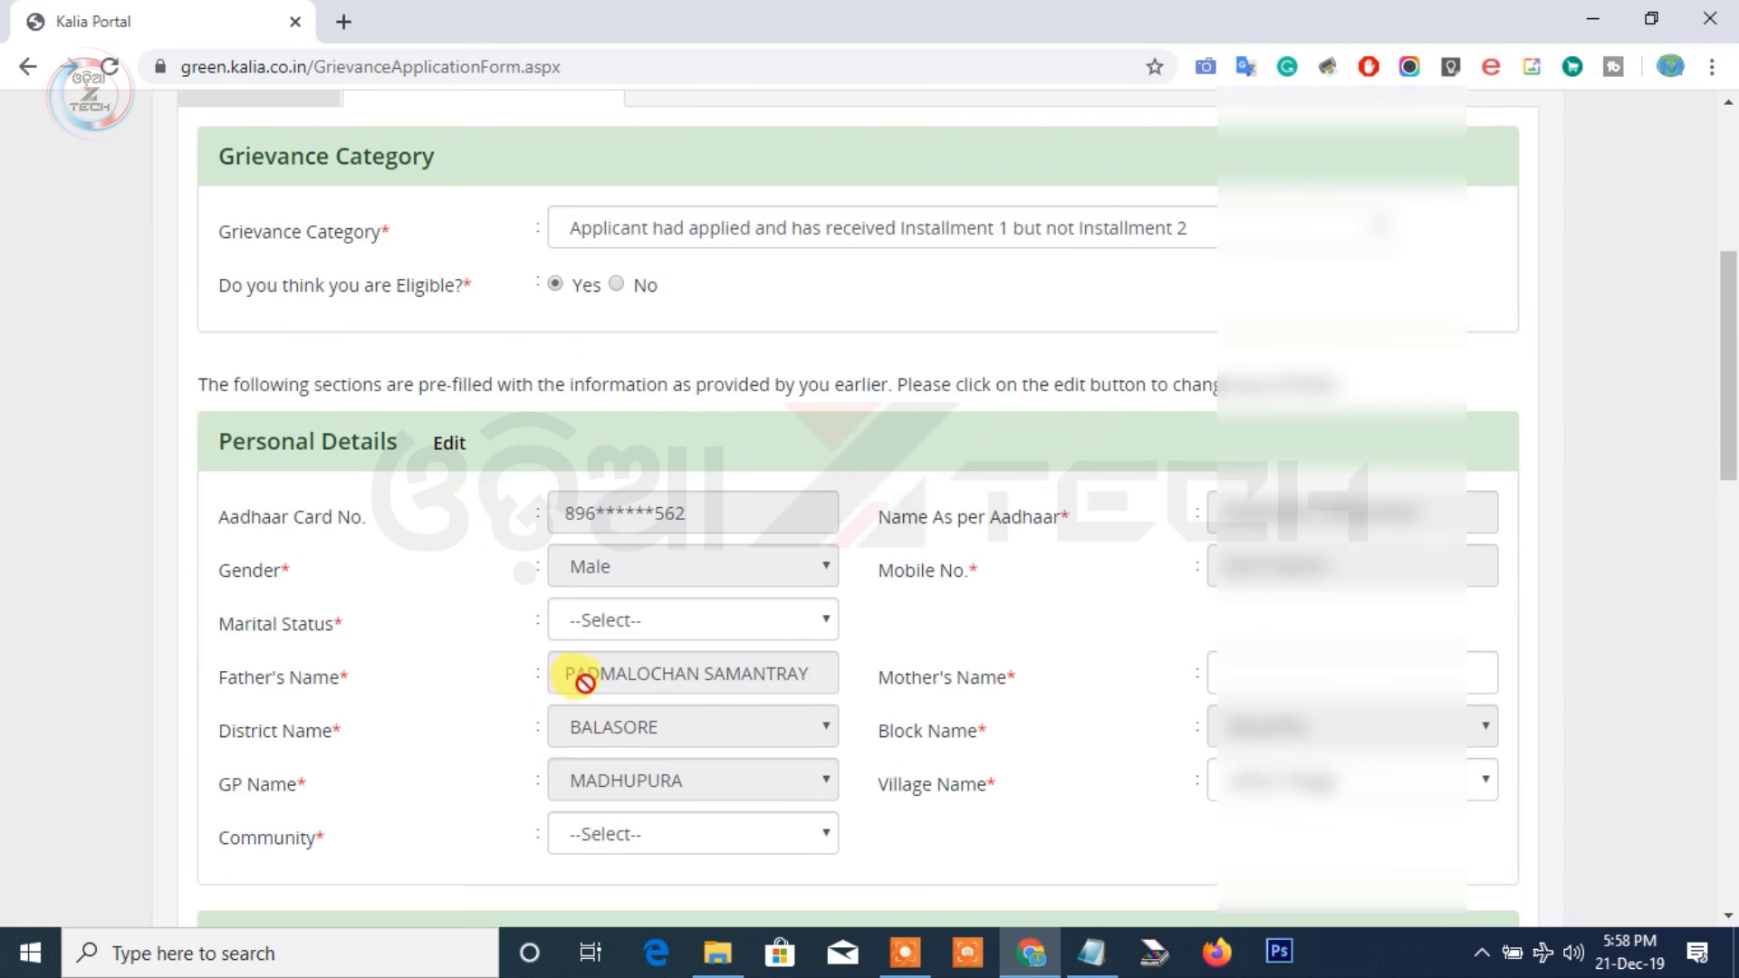
Set marital status to Married and fill in the spouse's and mother's names
left_click(621, 622)
left_click(615, 679)
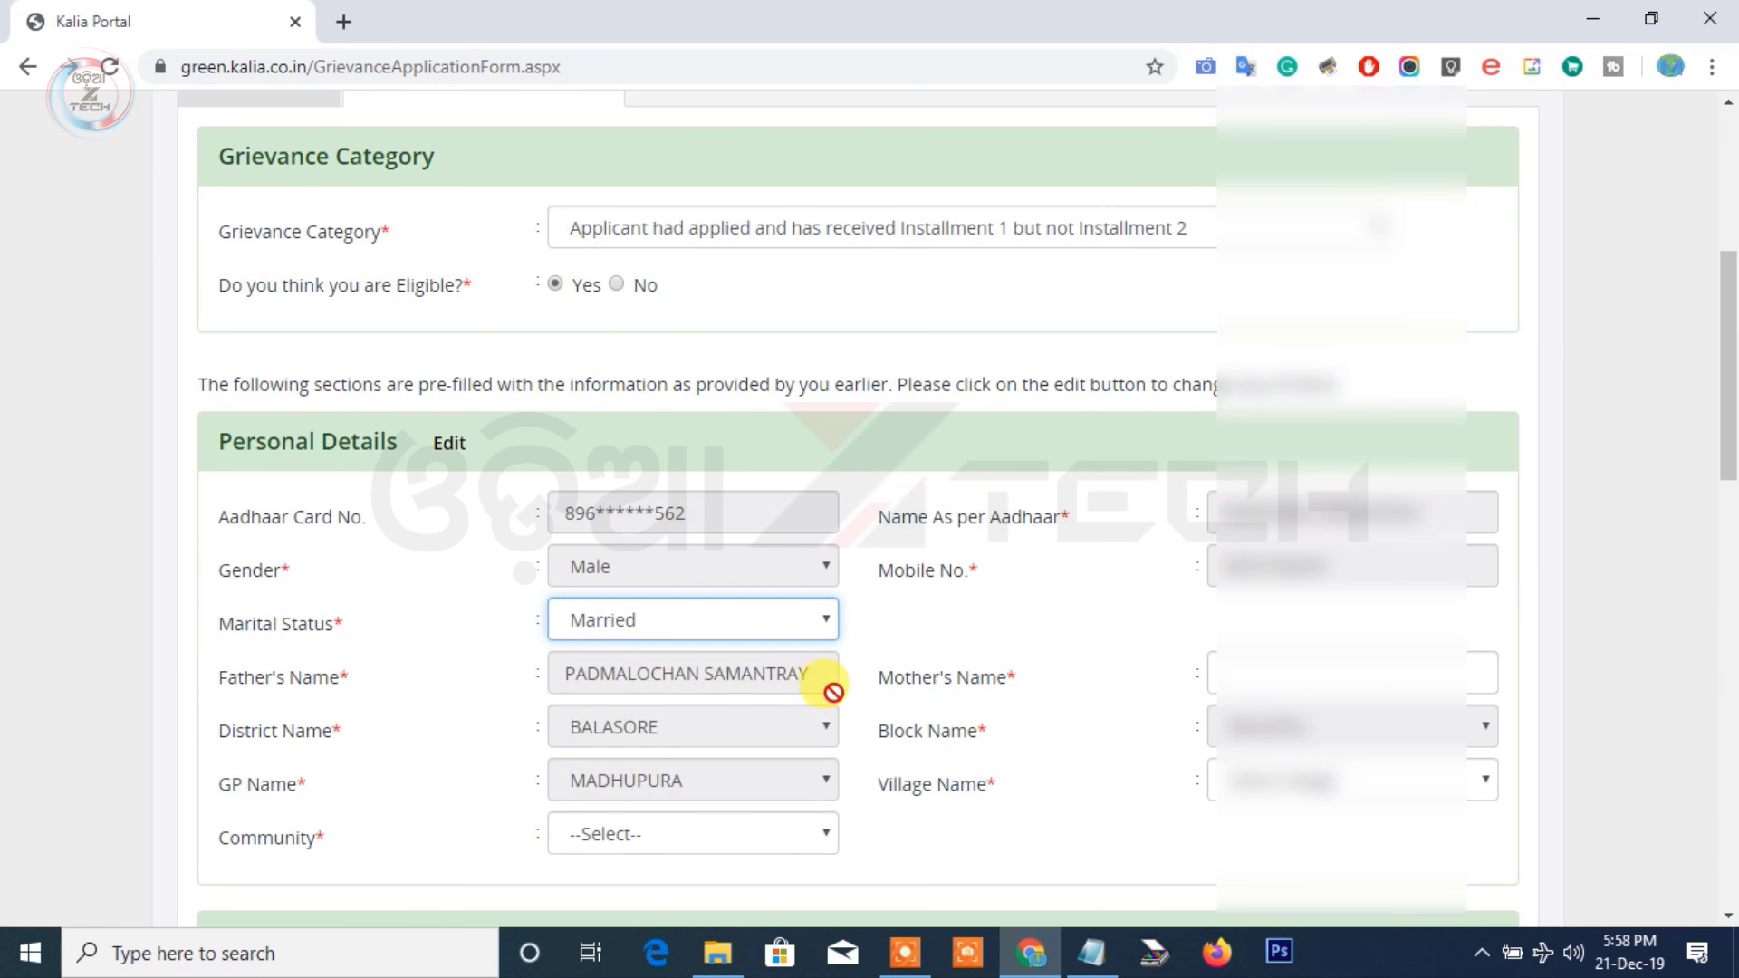
left_click(1266, 360)
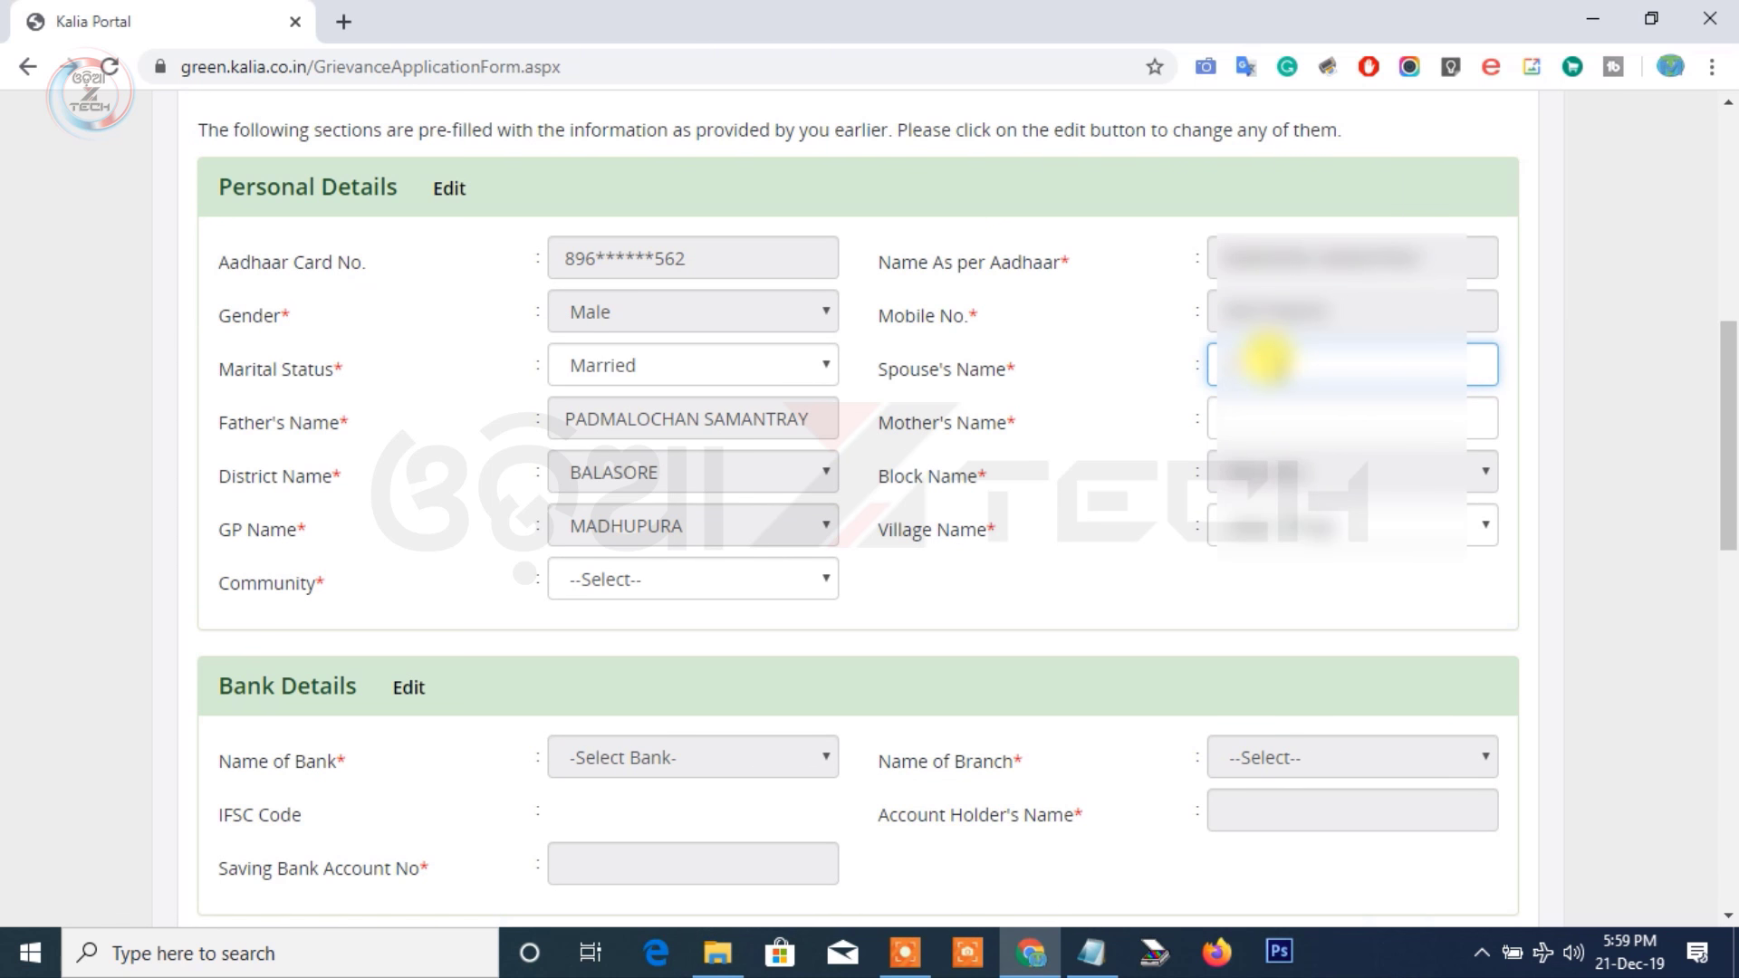
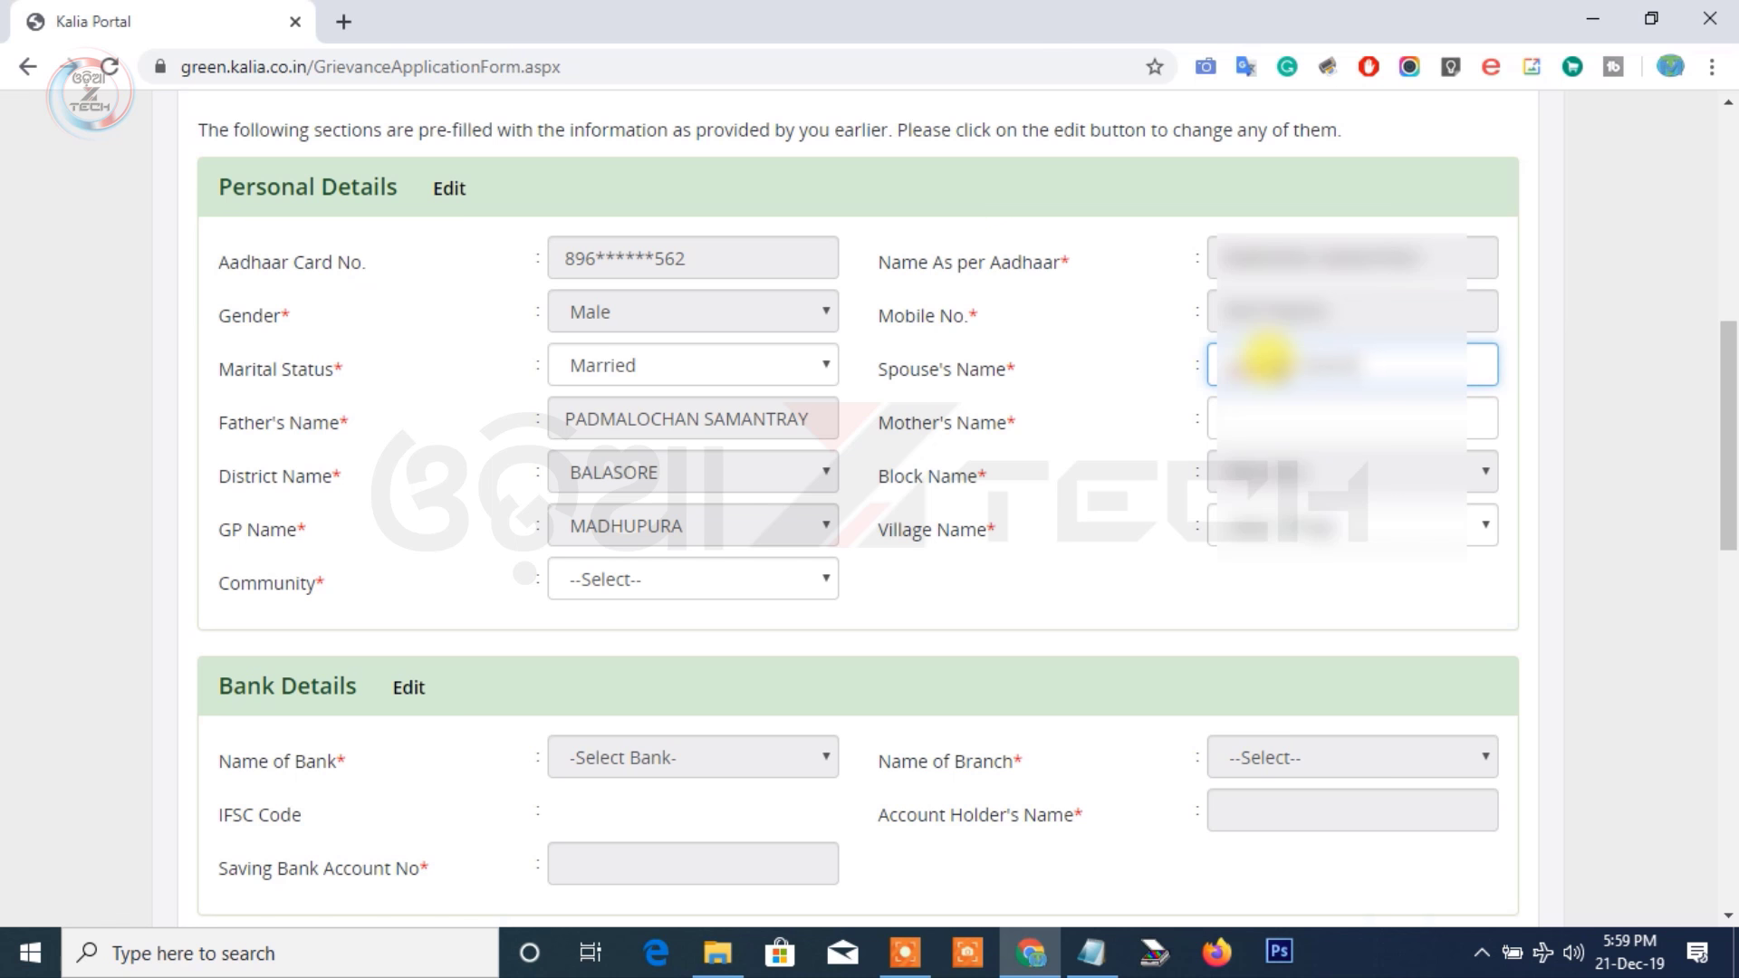
left_click(1299, 406)
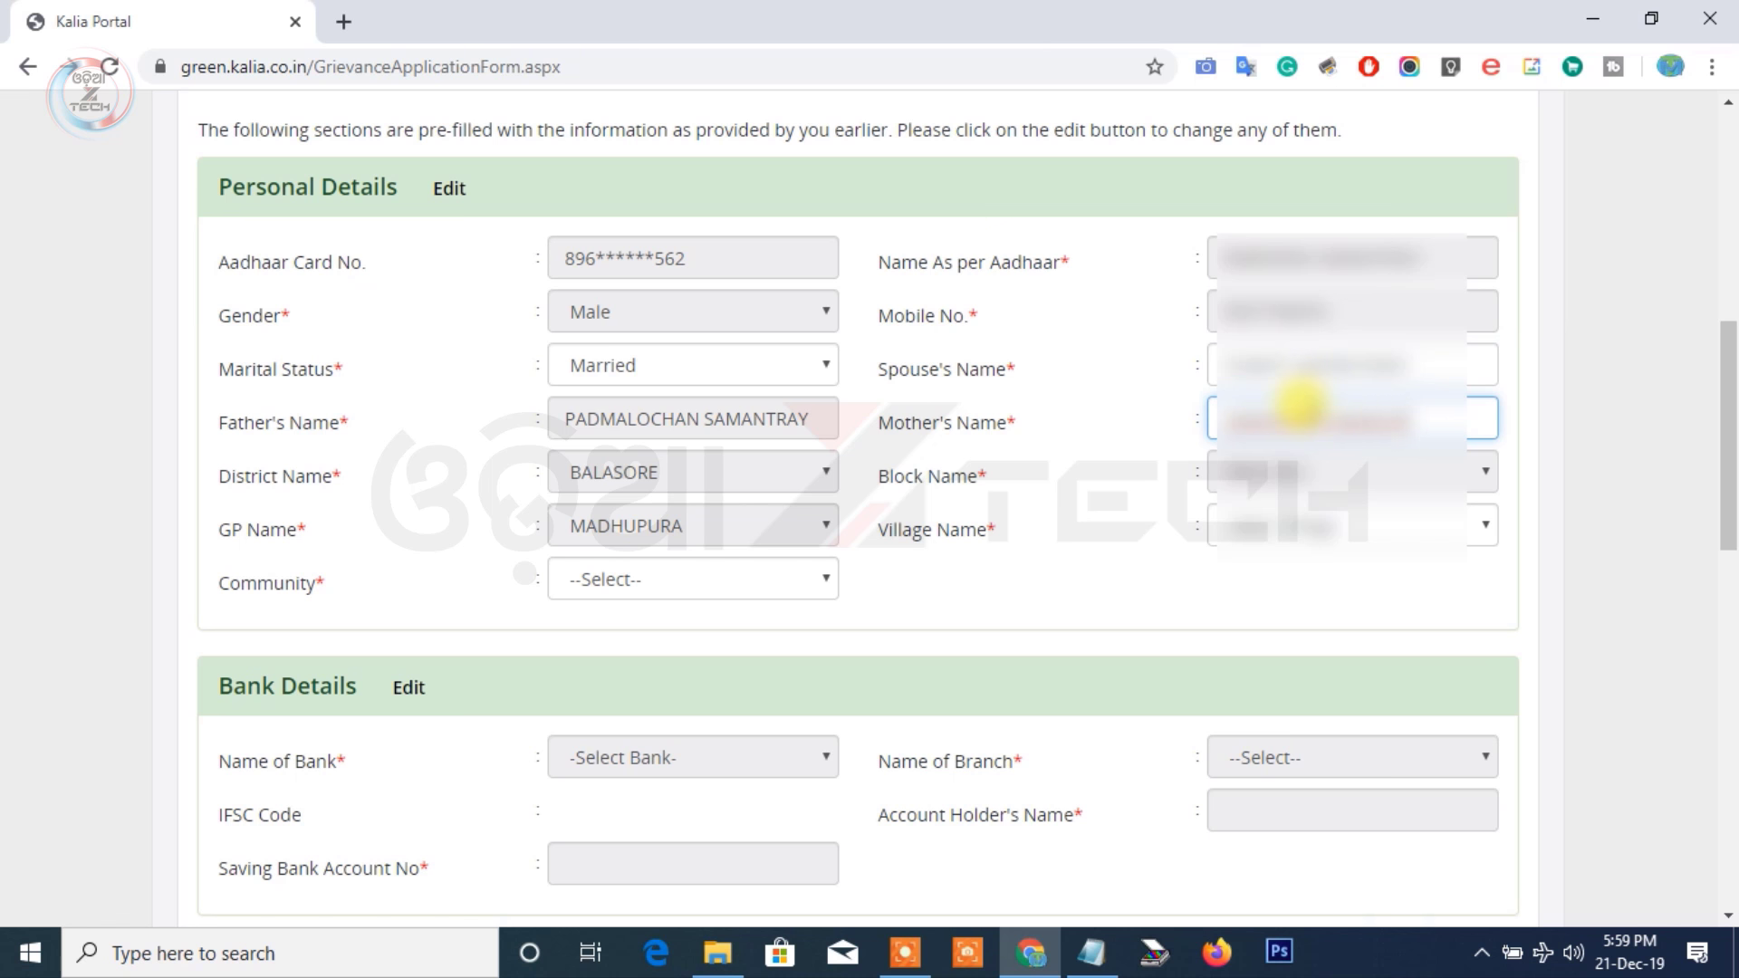
Choose the farmer's village and set the community to OBC
left_click(1331, 530)
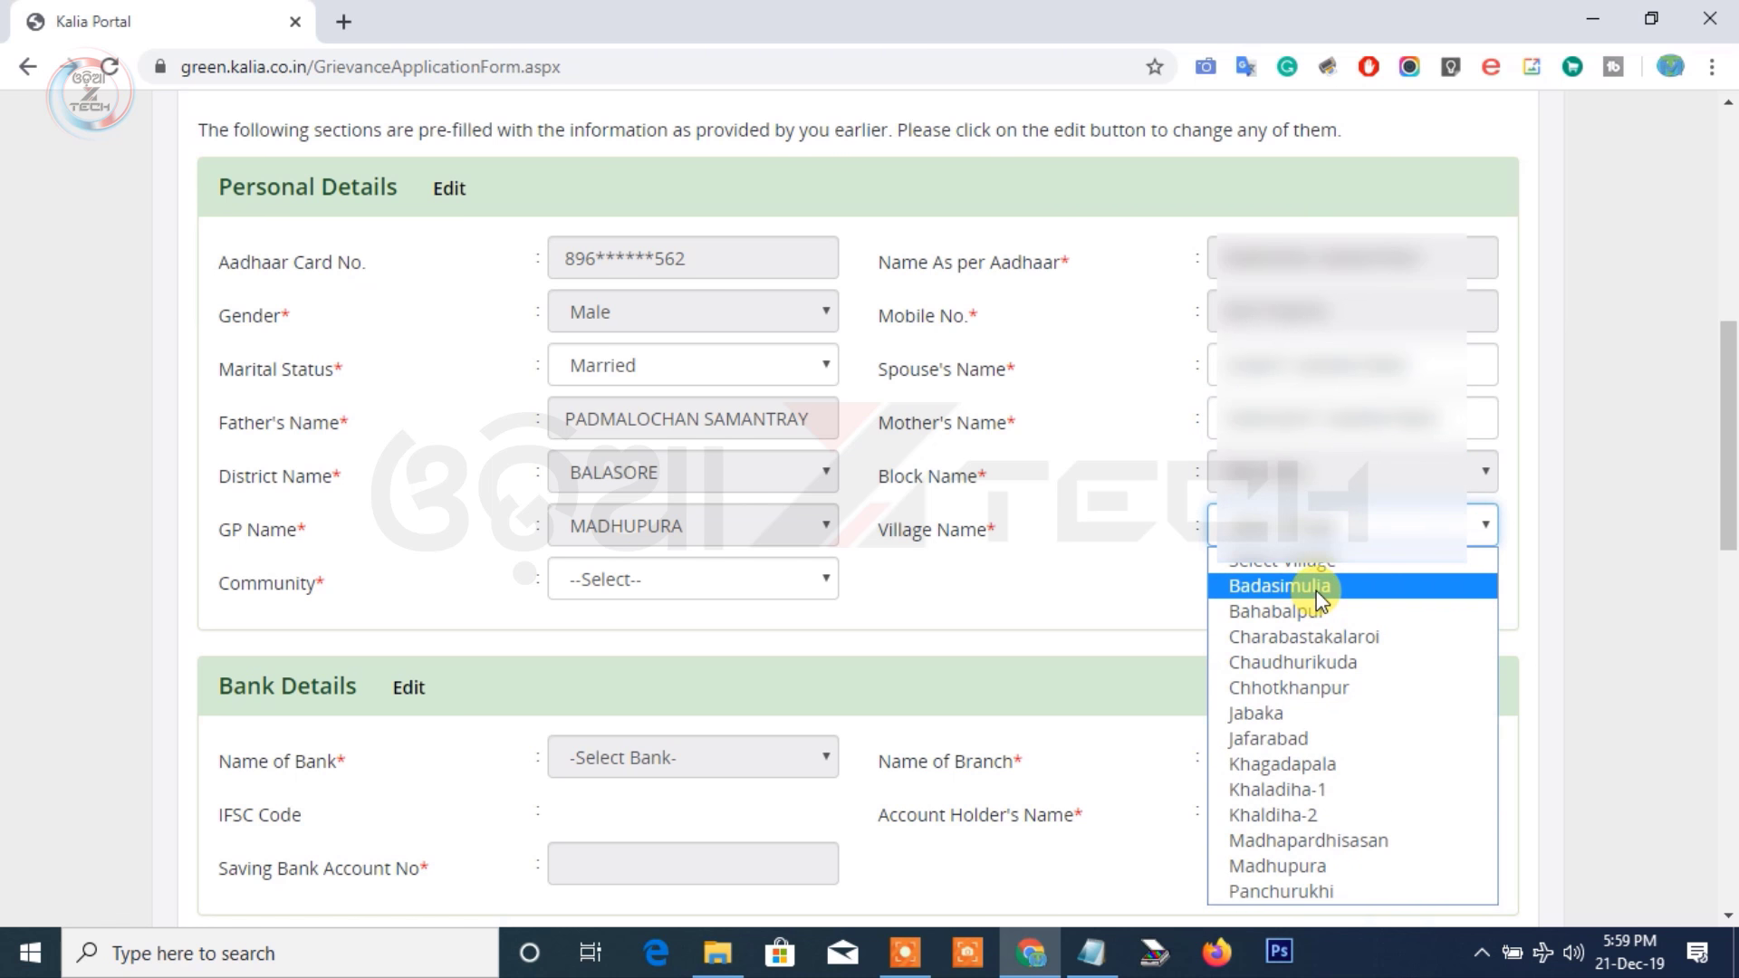
left_click(1319, 589)
left_click(779, 581)
left_click(704, 640)
scroll(698, 544, "down", 4)
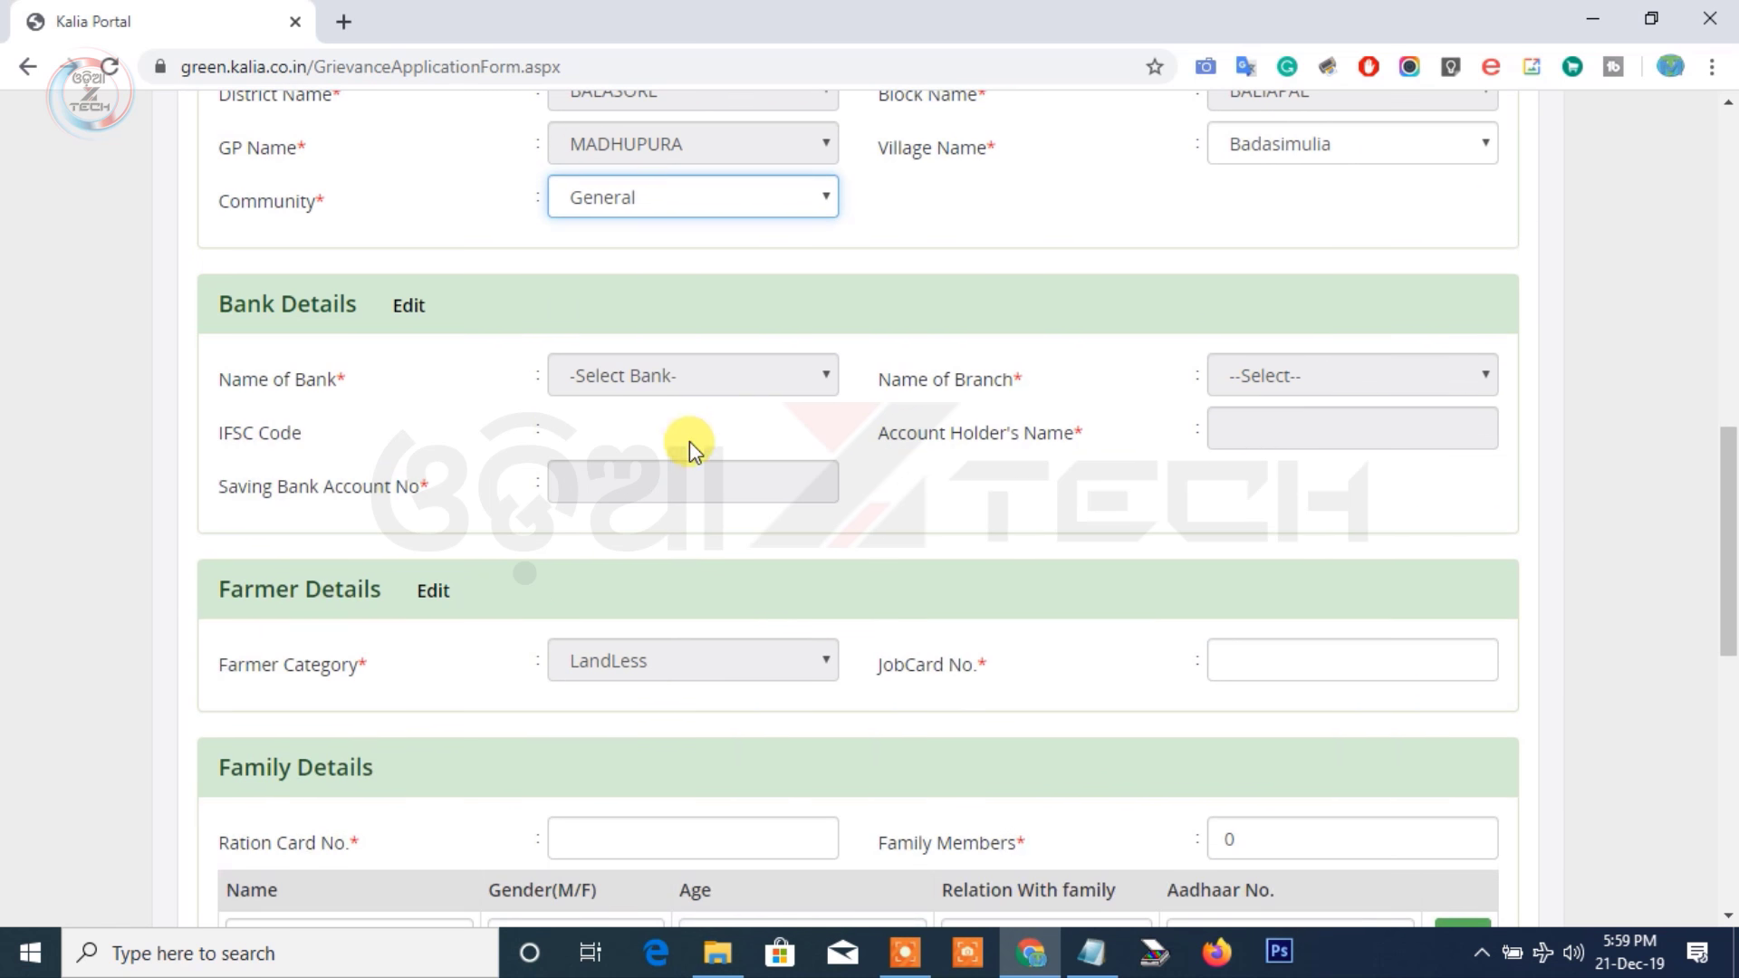
left_click(710, 205)
left_click(691, 276)
Agree to the declaration and submit the grievance form
scroll(691, 271, "down", 4)
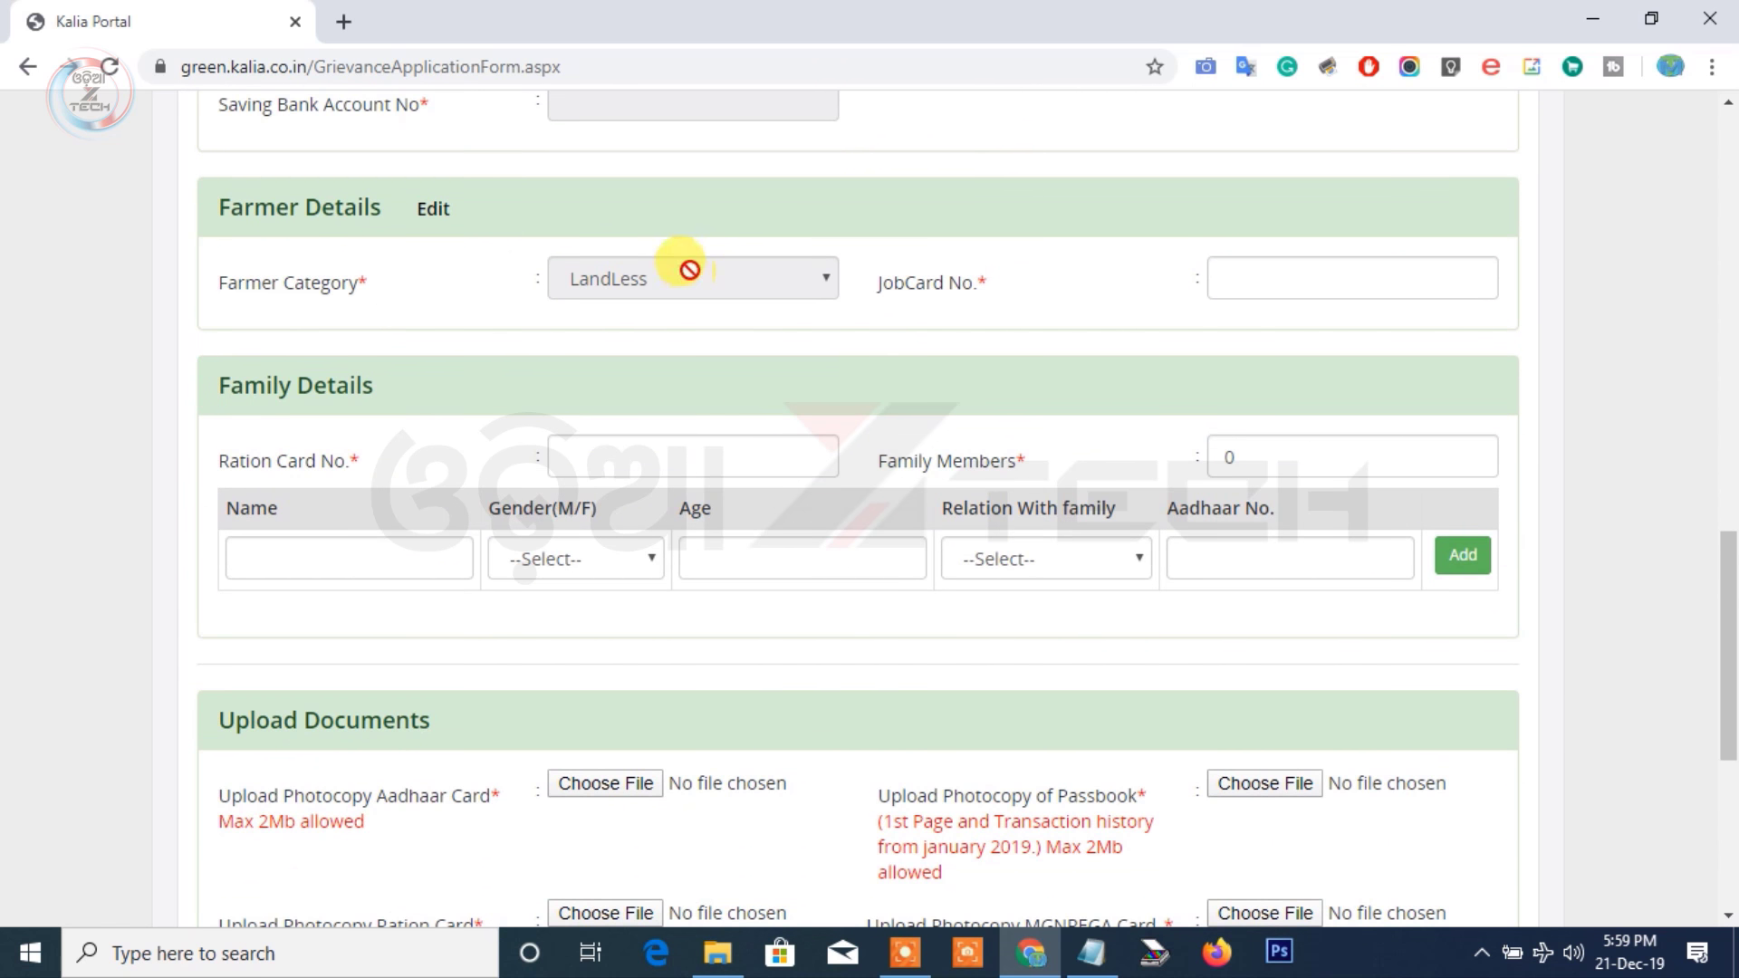
scroll(599, 523, "up", 3)
scroll(599, 523, "up", 3)
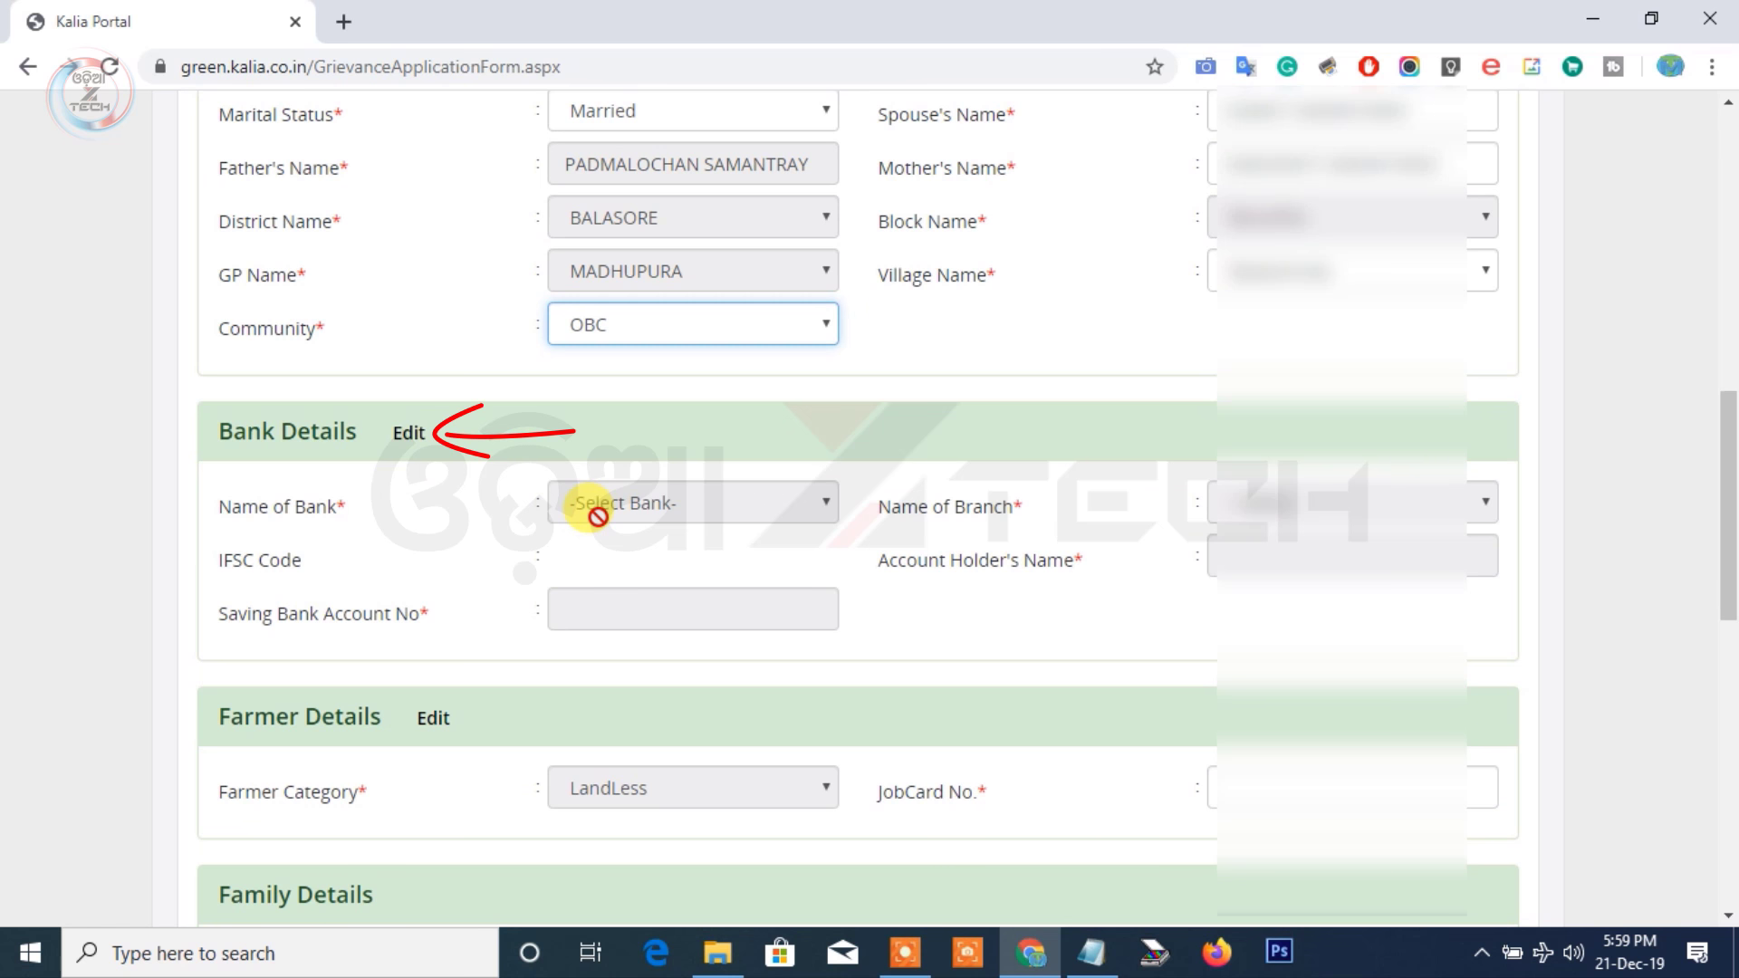
scroll(605, 637, "down", 4)
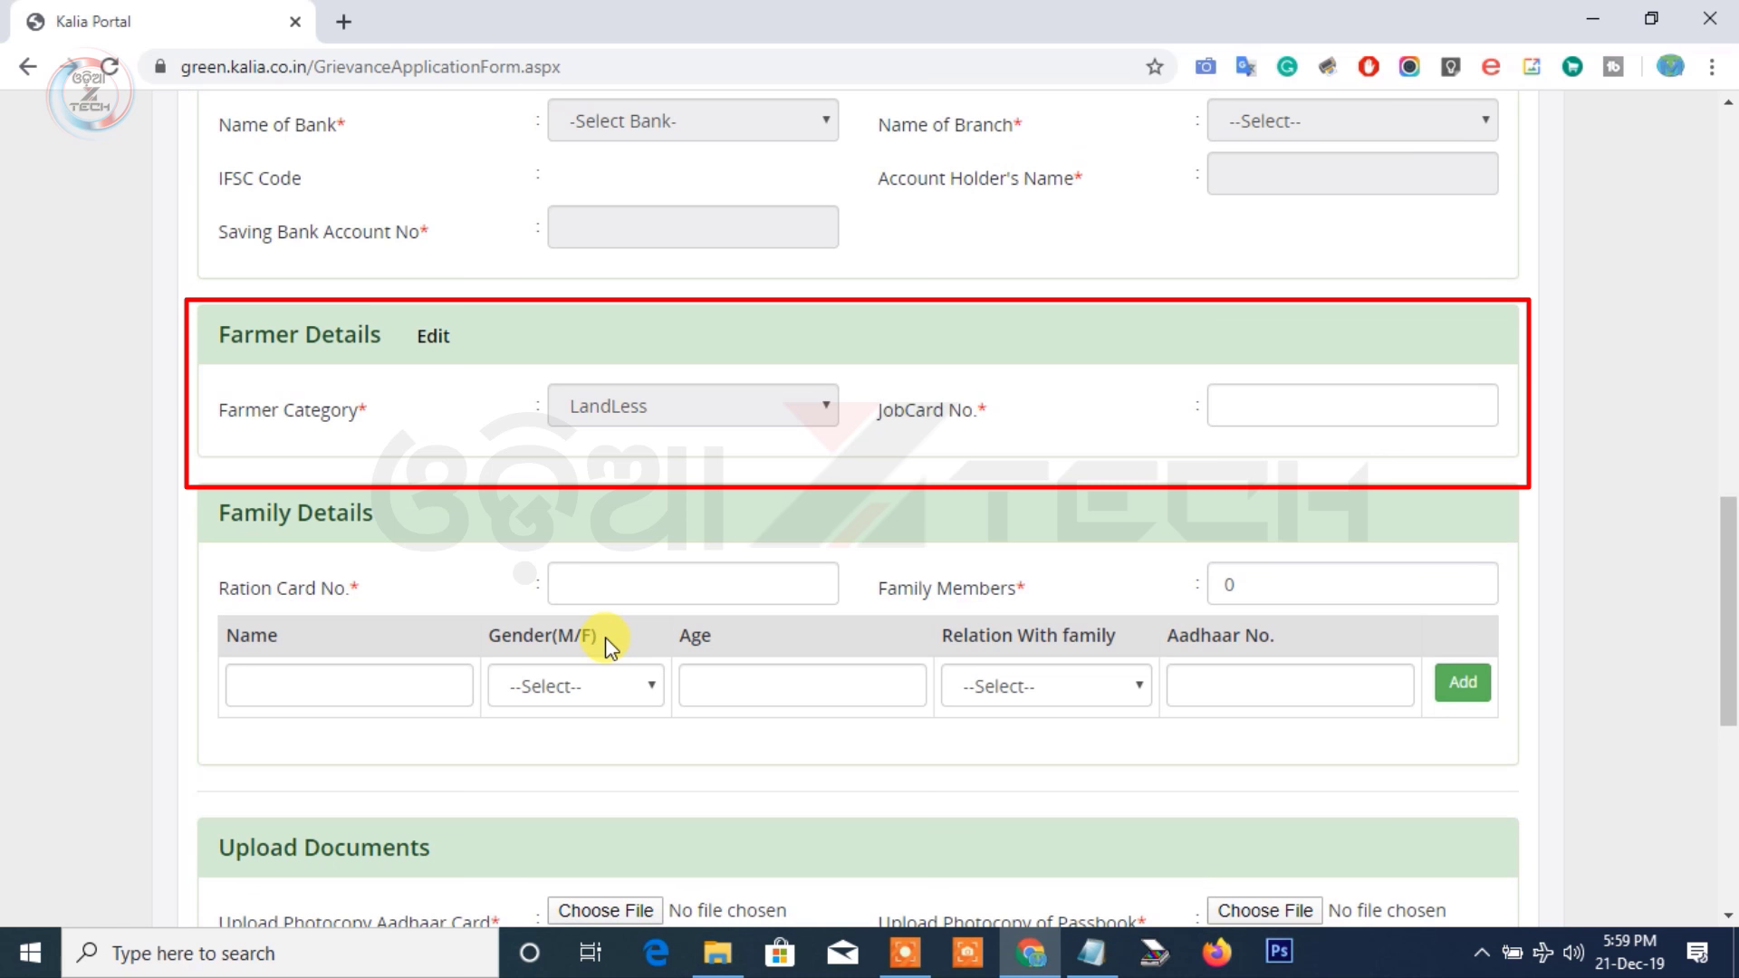
scroll(525, 594, "down", 2)
scroll(855, 462, "down", 2)
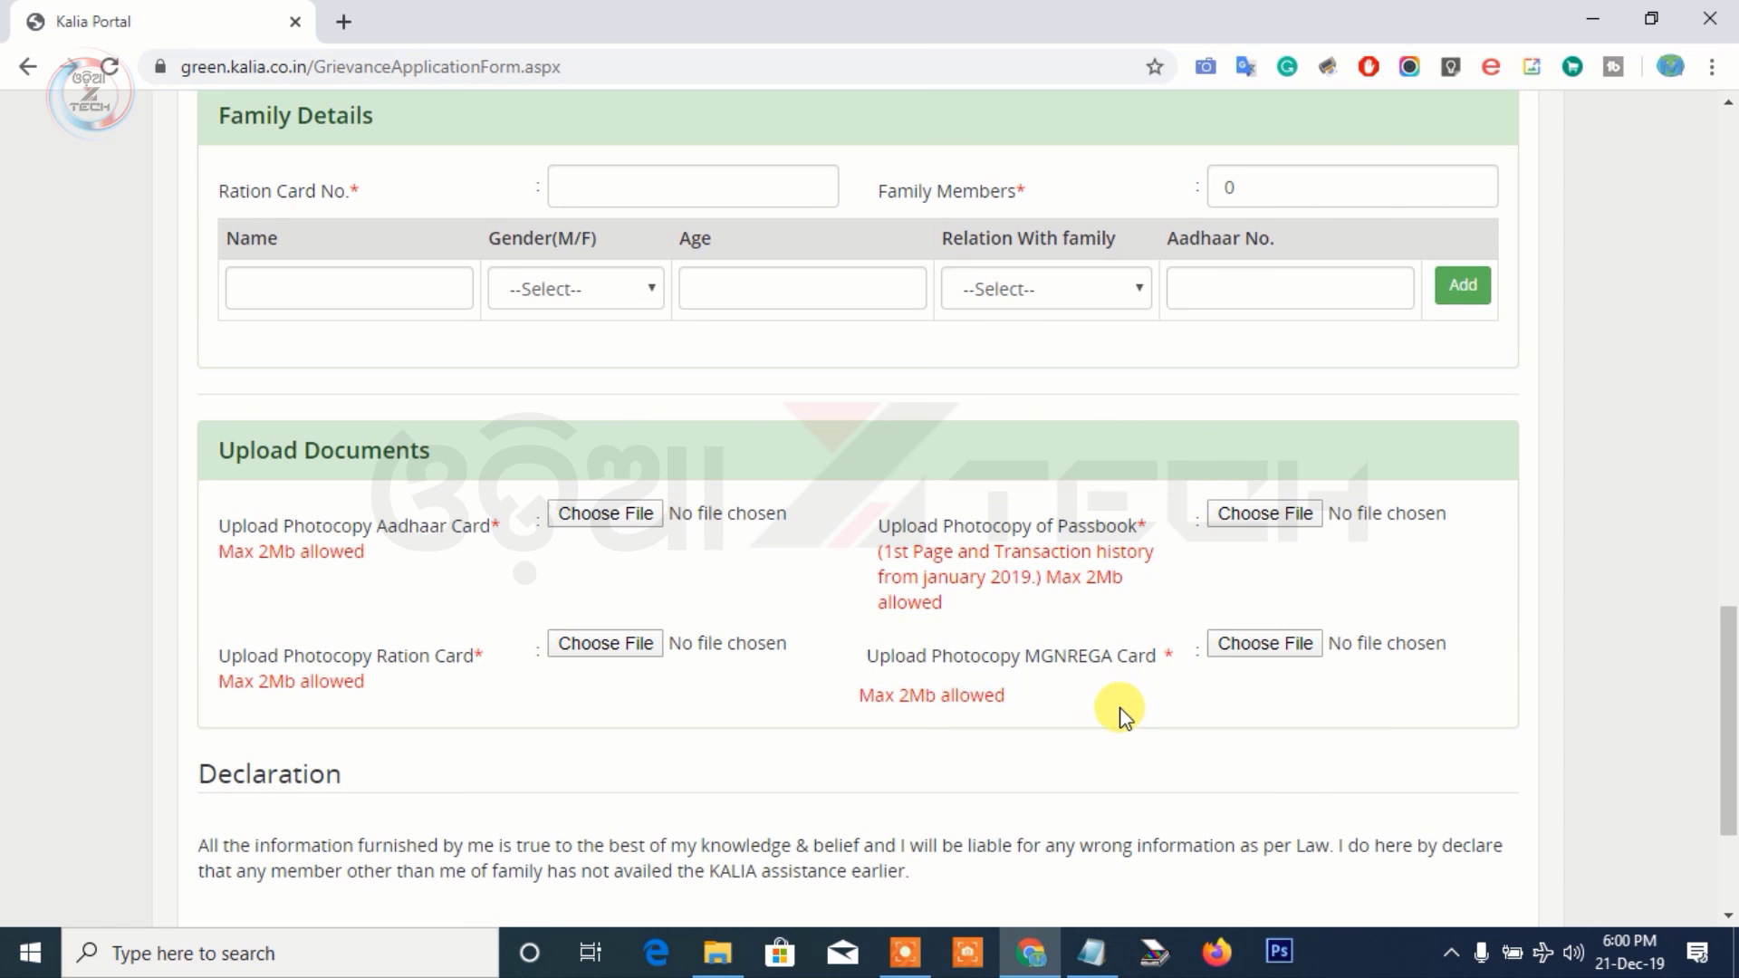
scroll(1005, 733, "down", 3)
left_click(207, 681)
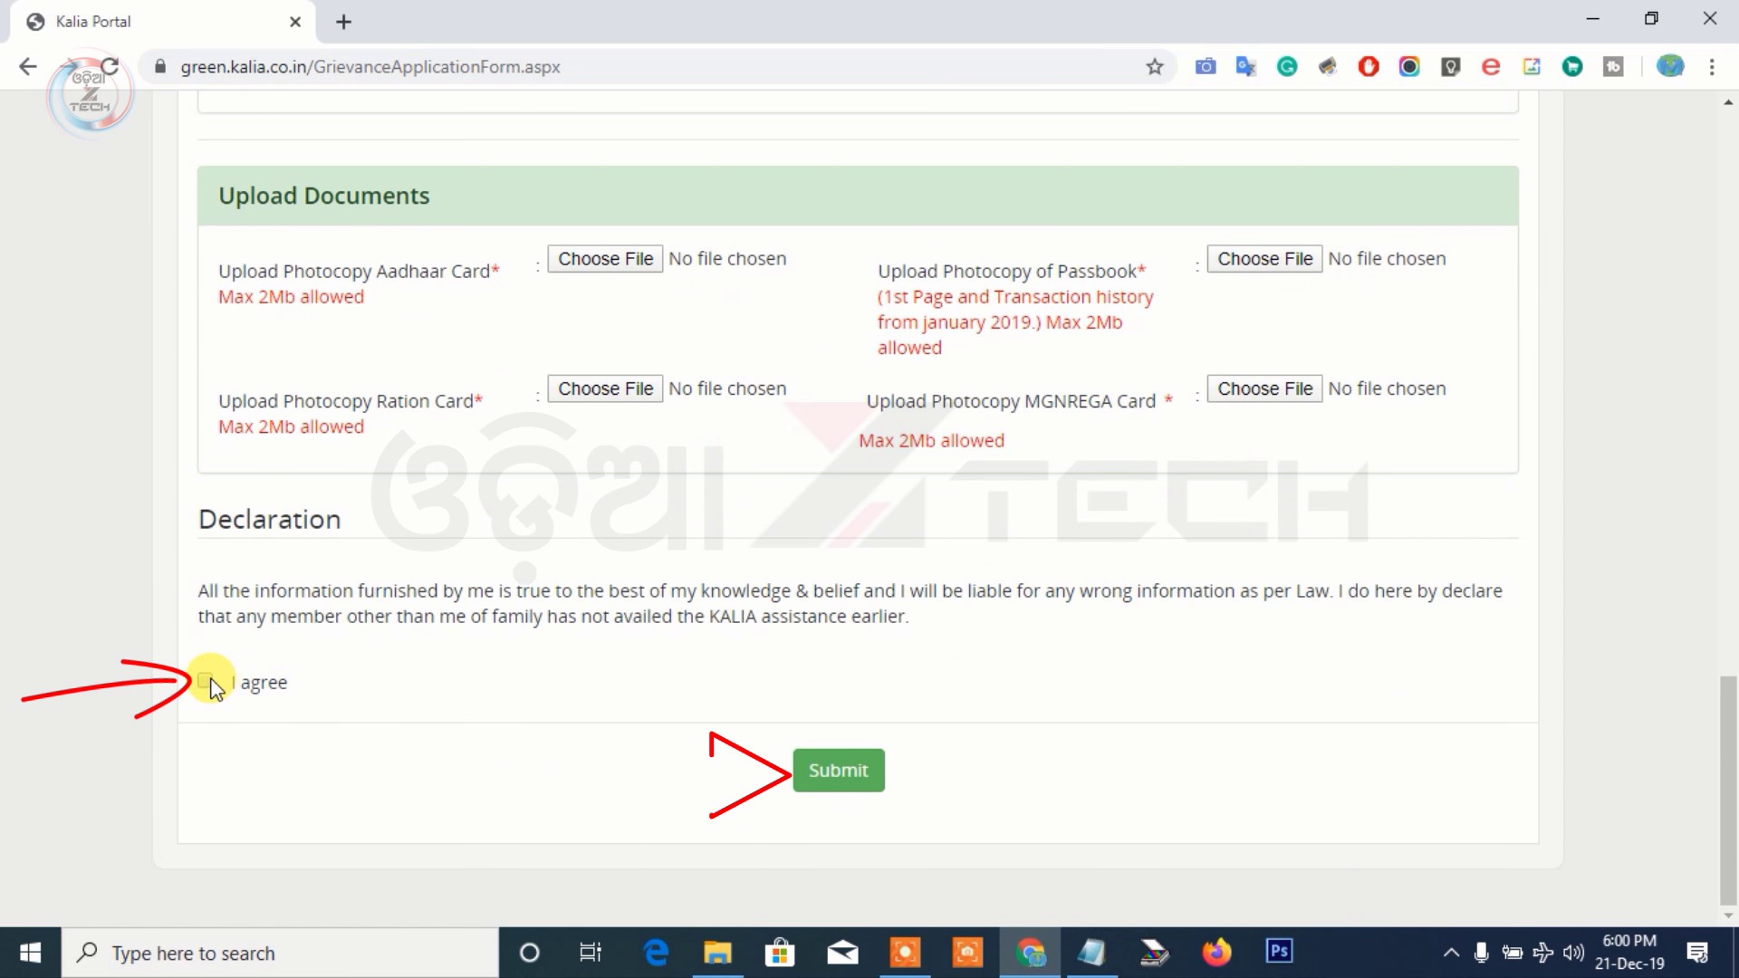
left_click(820, 779)
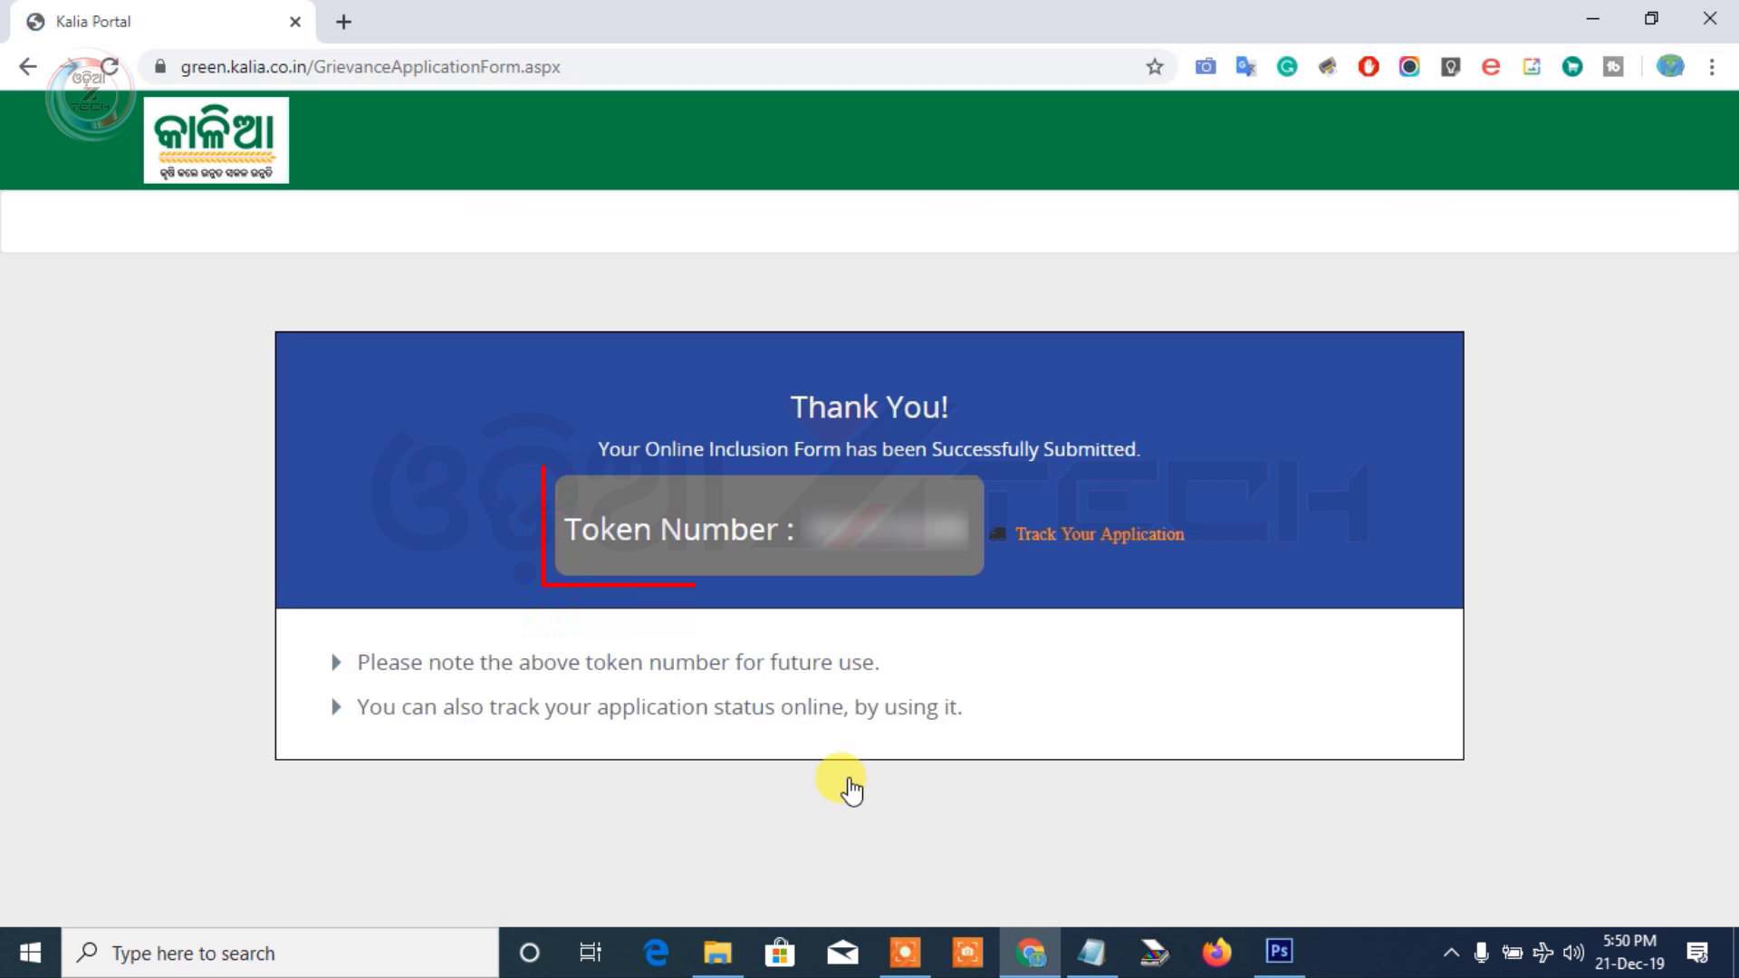